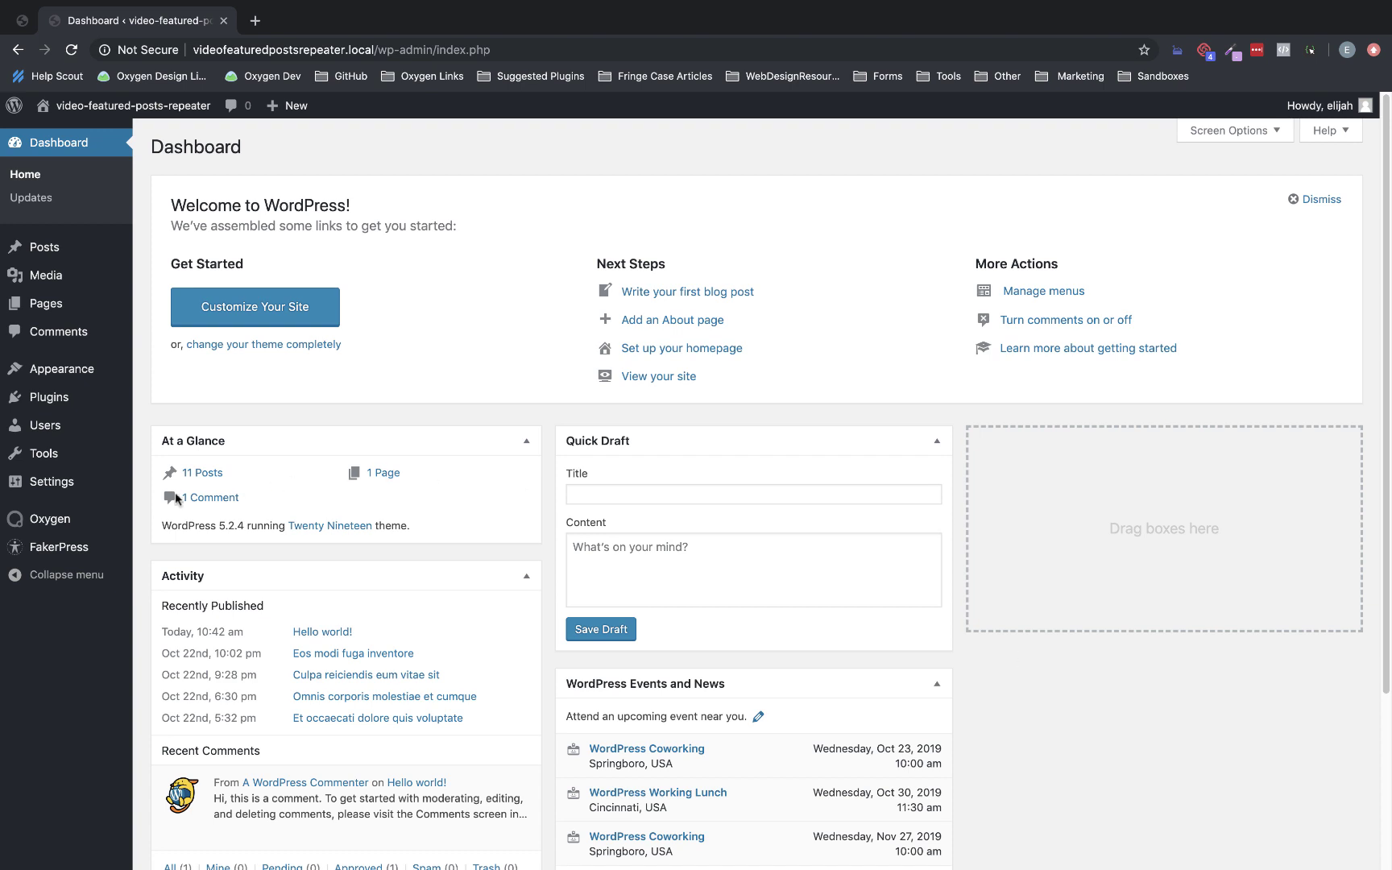
Open the Single Post Template from Oxygen > Templates in the Oxygen visual editor.
{"action": "mouse_move", "coordinate": [88, 520]}
{"action": "left_click", "coordinate": [178, 550]}
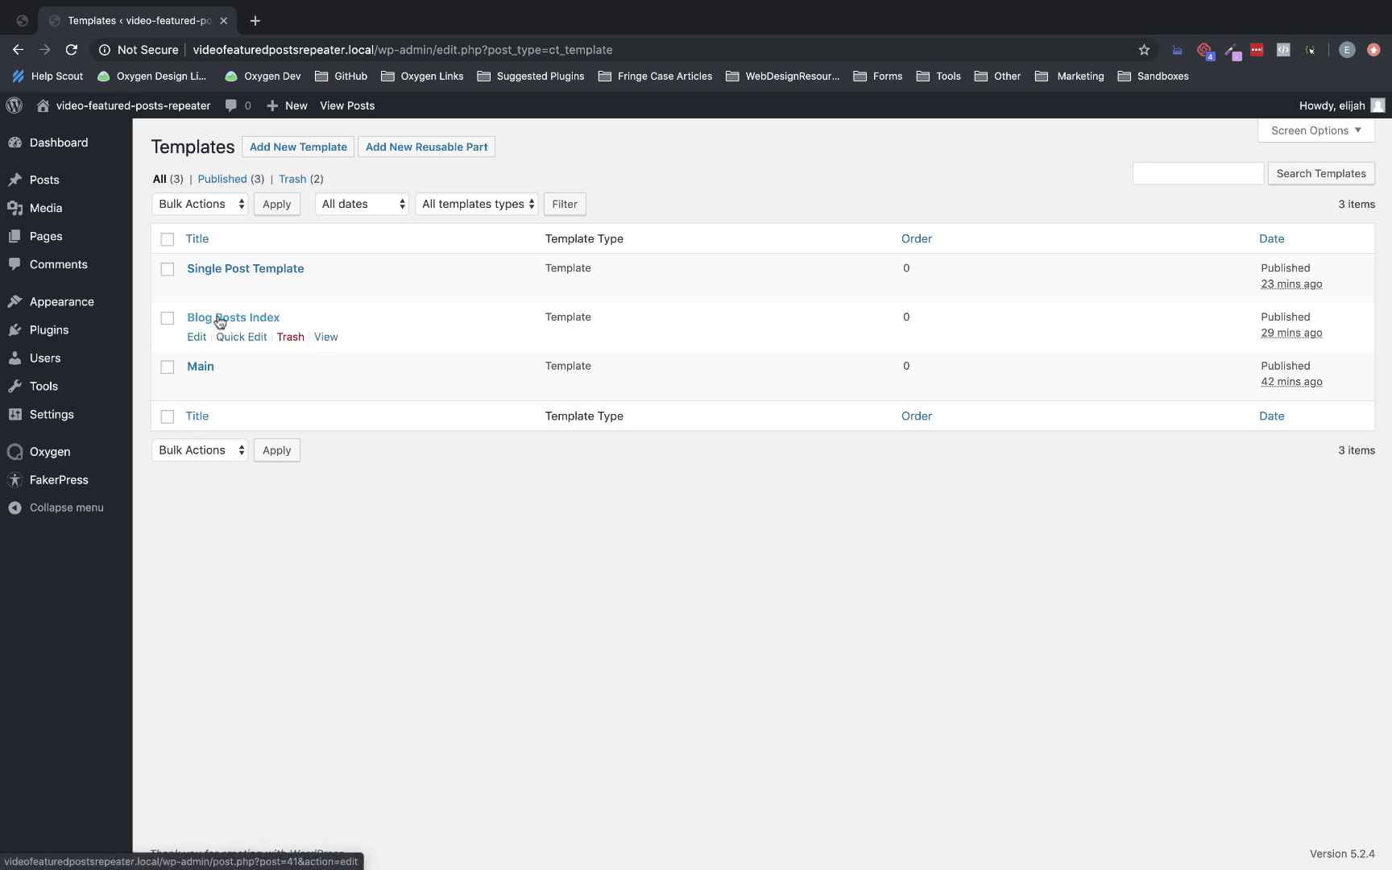
{"action": "left_click", "coordinate": [249, 271]}
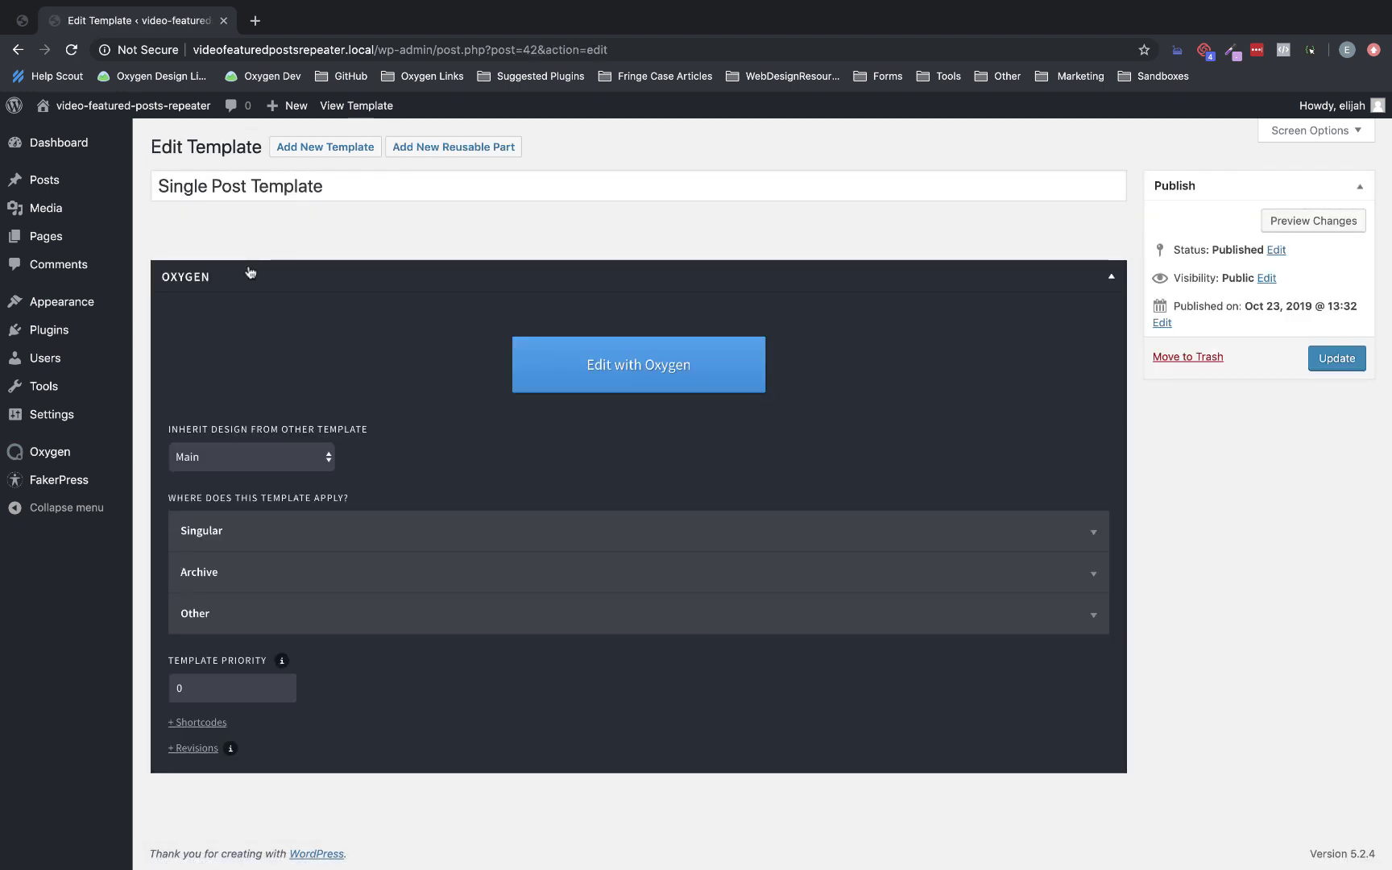
{"action": "left_click", "coordinate": [569, 365]}
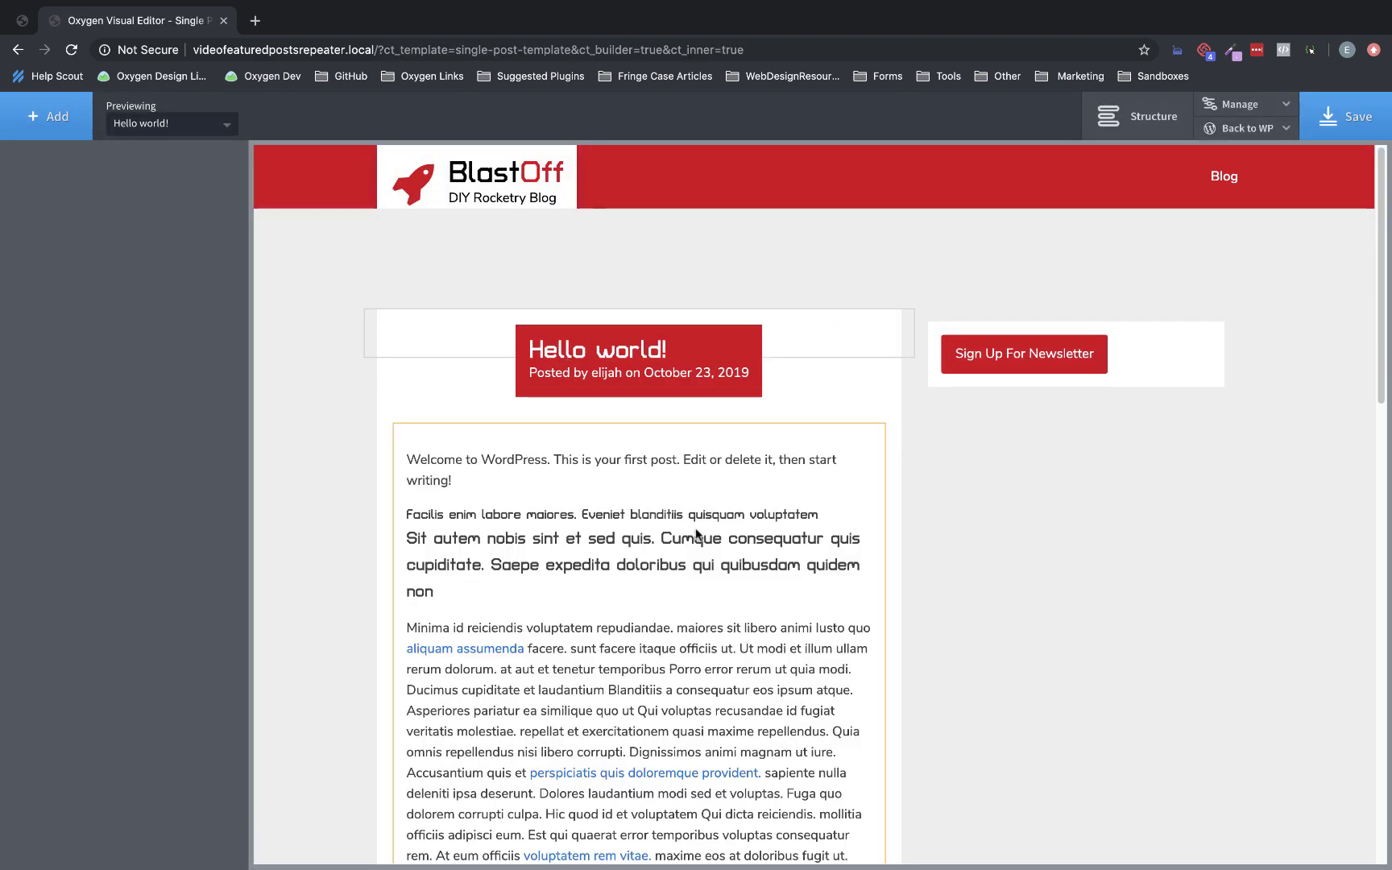
Select the sidebar Div holding the Sign Up For Newsletter button.
{"action": "scroll", "coordinate": [695, 528], "scroll_direction": "down", "scroll_amount": 7}
{"action": "scroll", "coordinate": [695, 528], "scroll_direction": "up", "scroll_amount": 6}
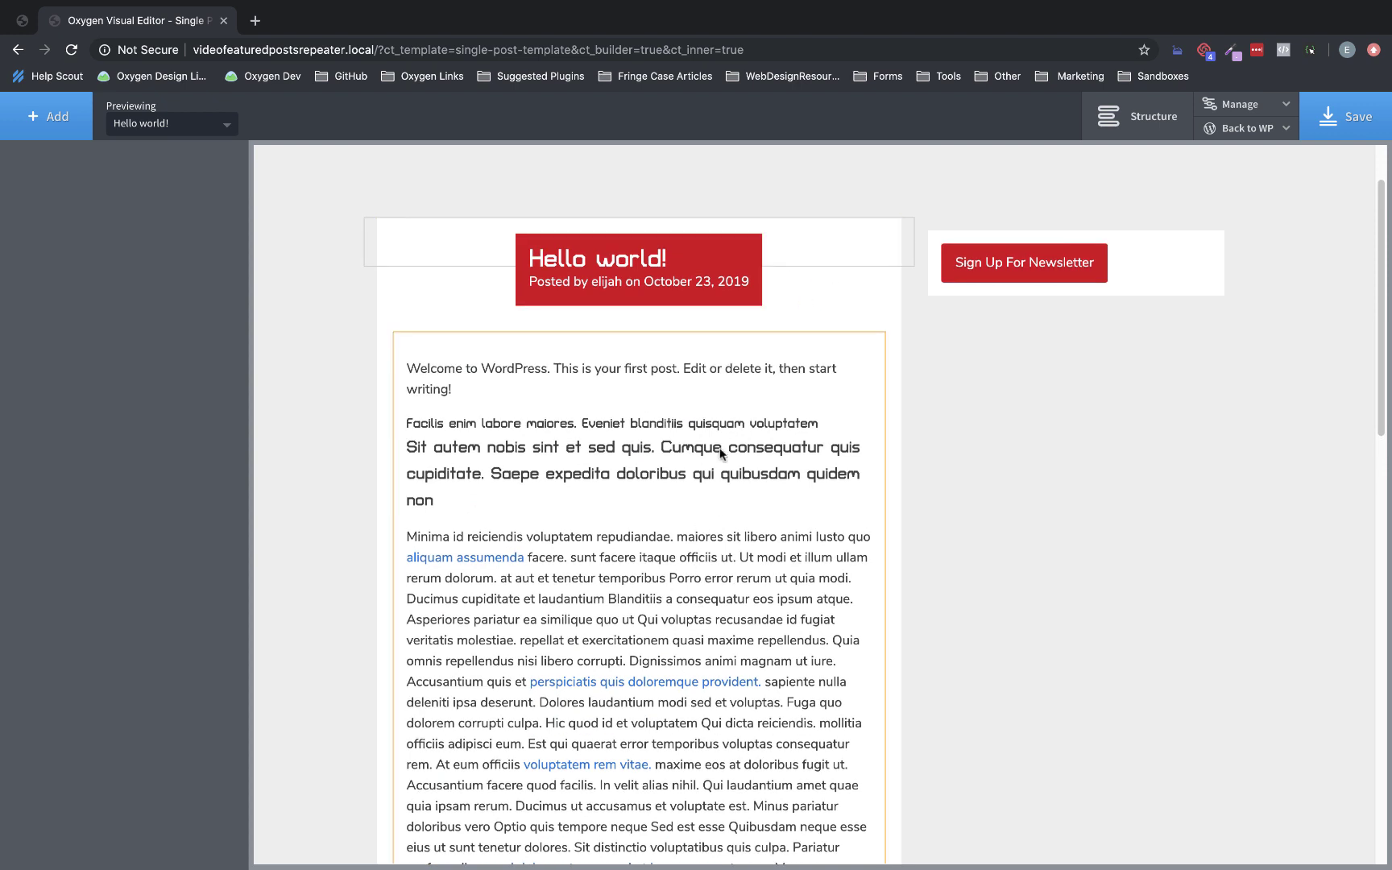
{"action": "scroll", "coordinate": [811, 331], "scroll_direction": "up", "scroll_amount": 1}
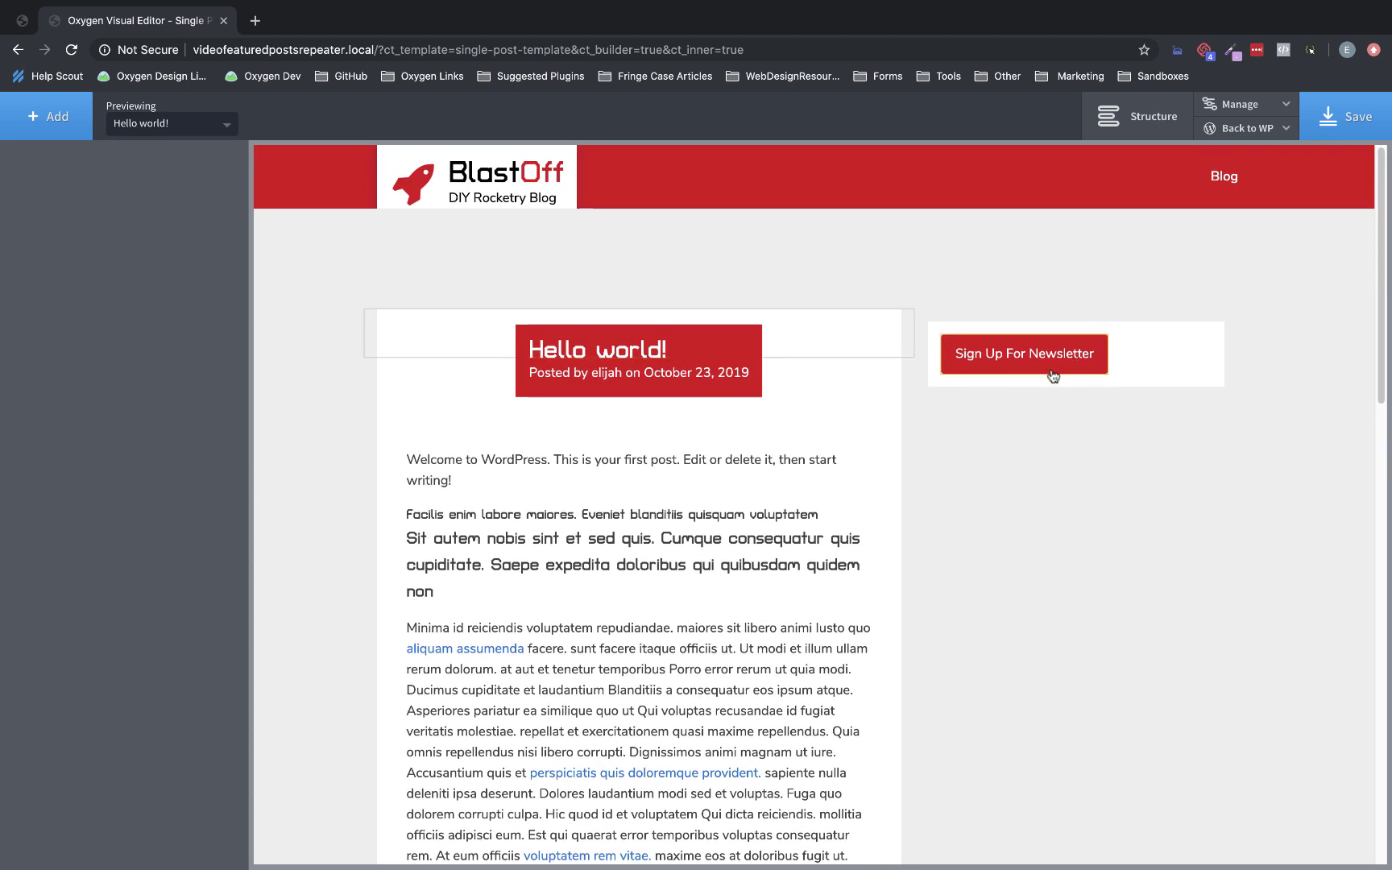
{"action": "left_click", "coordinate": [1144, 380]}
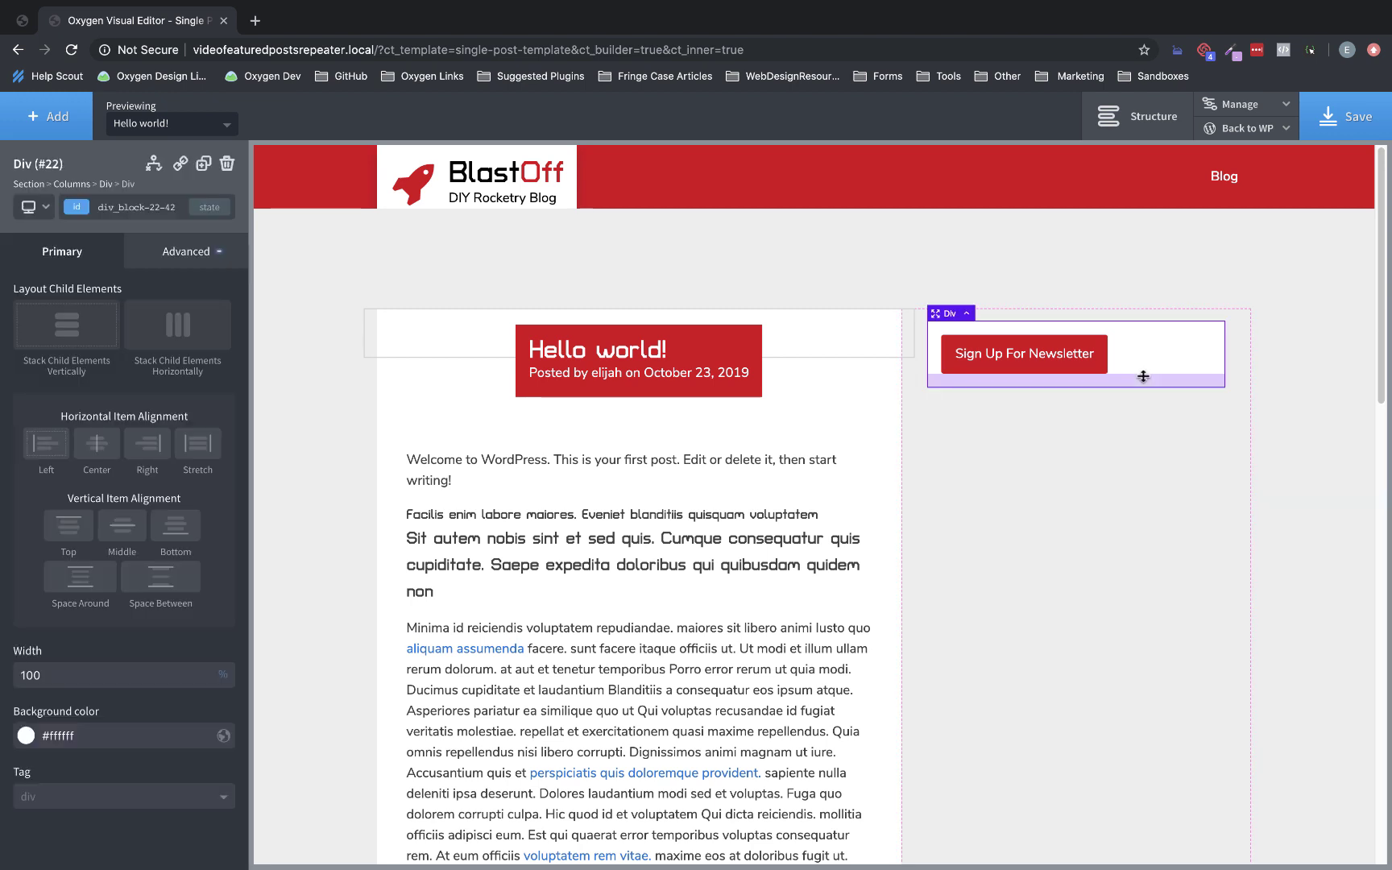
Add a Repeater inside the sidebar Div below the newsletter button.
{"action": "left_click", "coordinate": [39, 132]}
{"action": "type", "text": "repeat"}
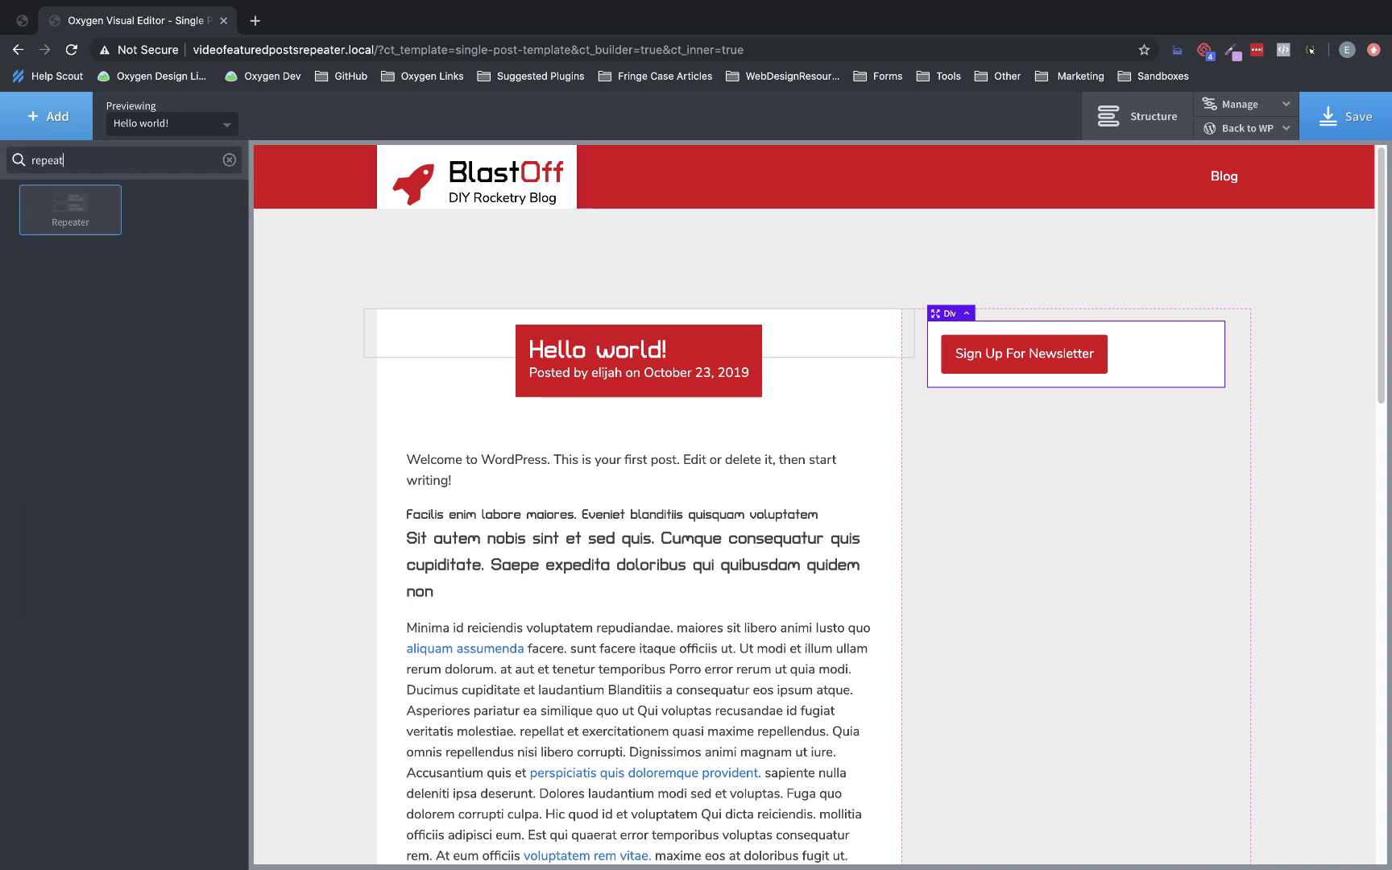
{"action": "left_click", "coordinate": [80, 215]}
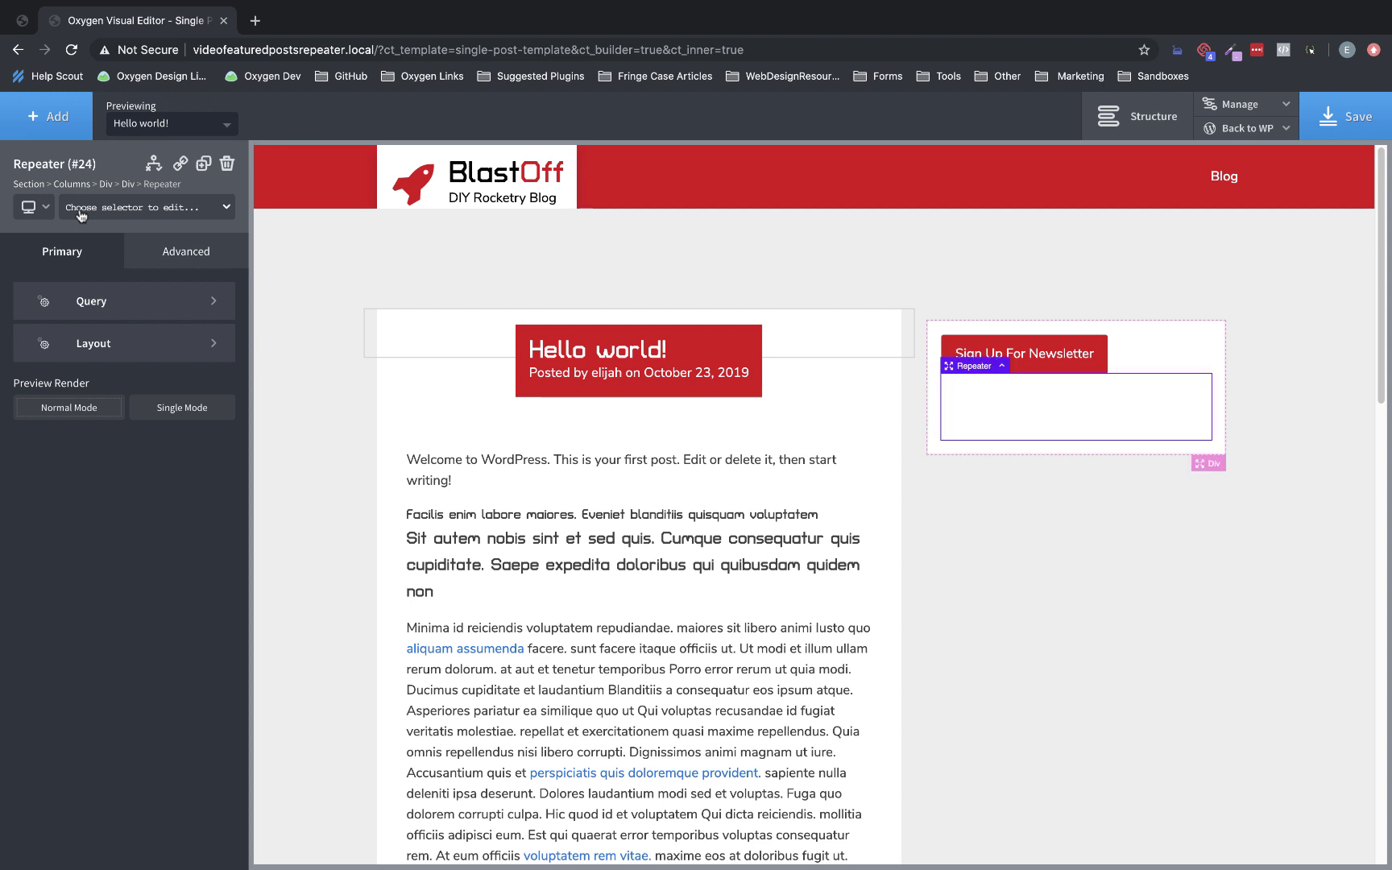
Give the Repeater a custom query with Post Type 'post' and apply the query parameters.
{"action": "left_click", "coordinate": [123, 313]}
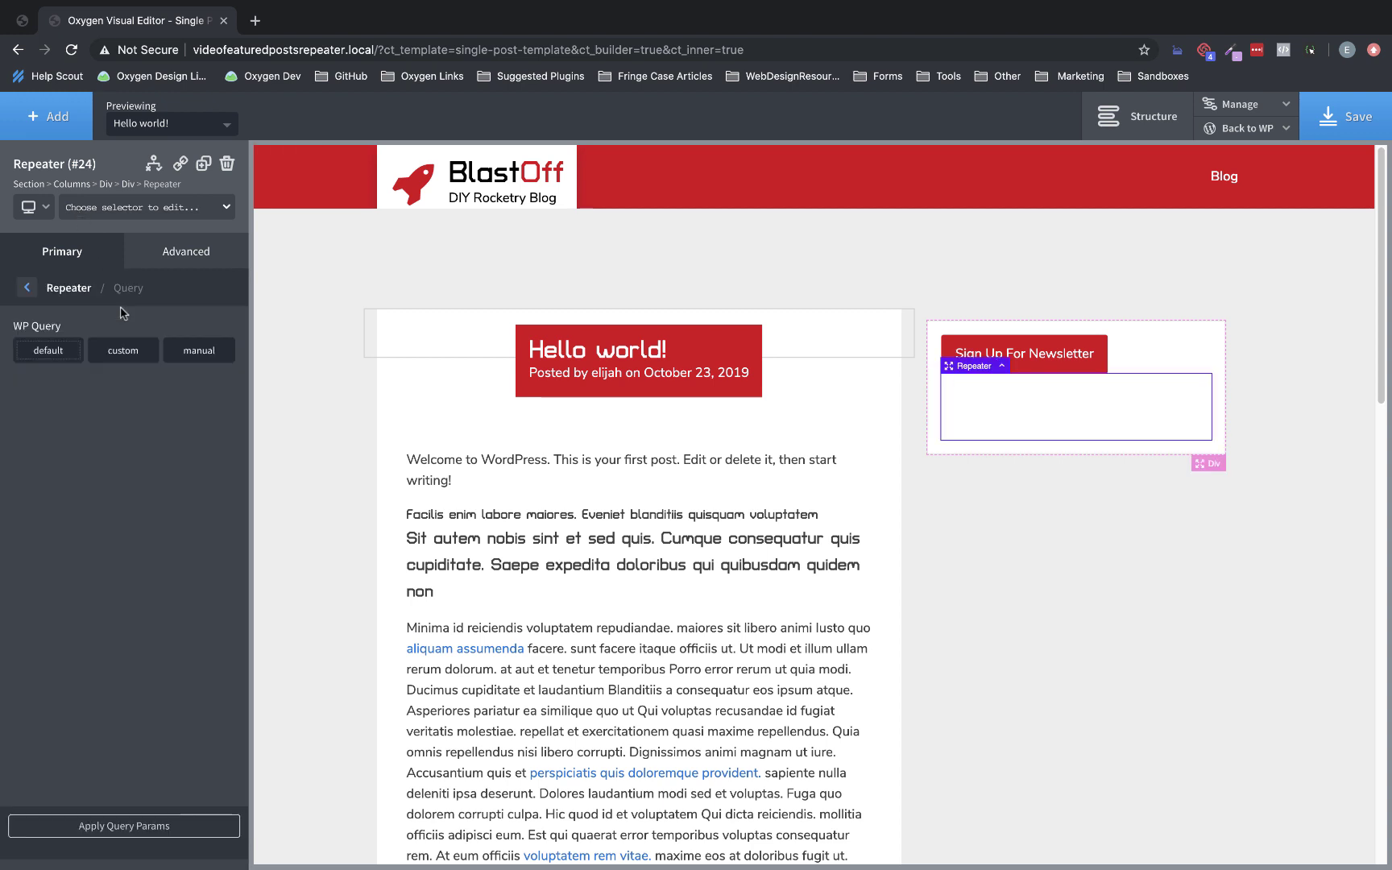
{"action": "left_click", "coordinate": [122, 354]}
{"action": "left_click", "coordinate": [109, 397]}
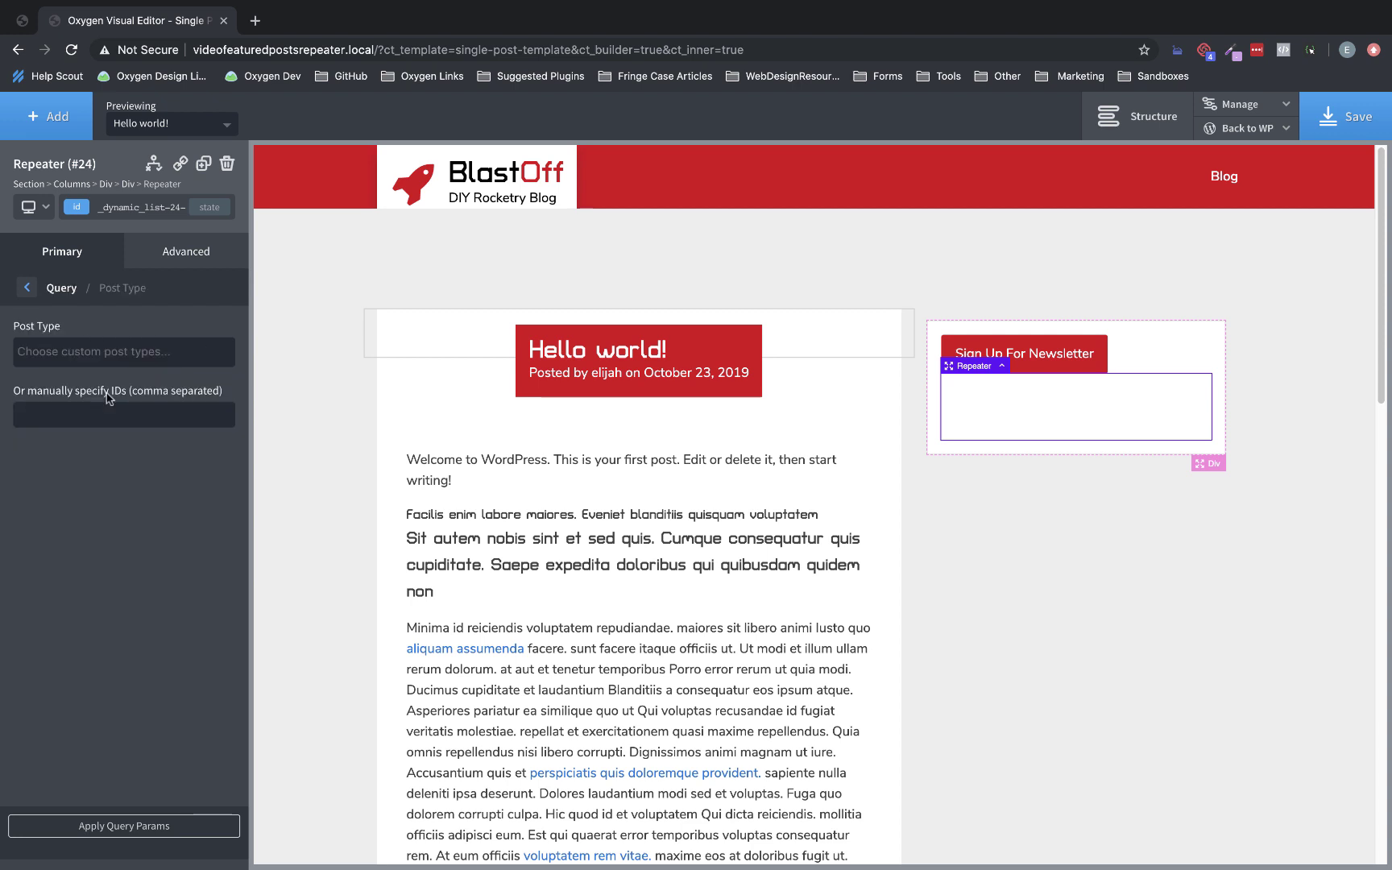
{"action": "left_click", "coordinate": [89, 354]}
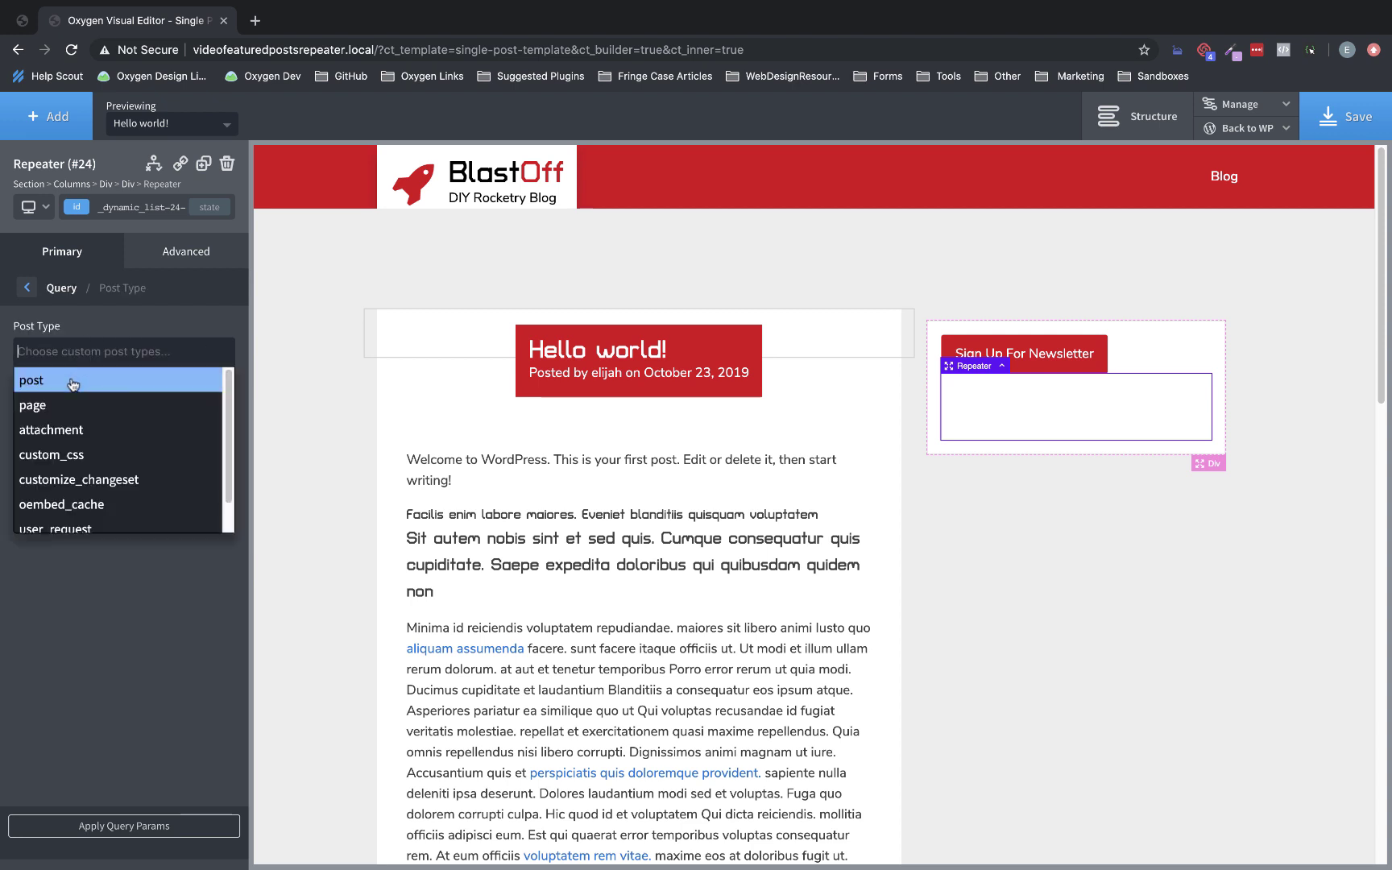
{"action": "left_click", "coordinate": [71, 381]}
{"action": "left_click", "coordinate": [27, 289]}
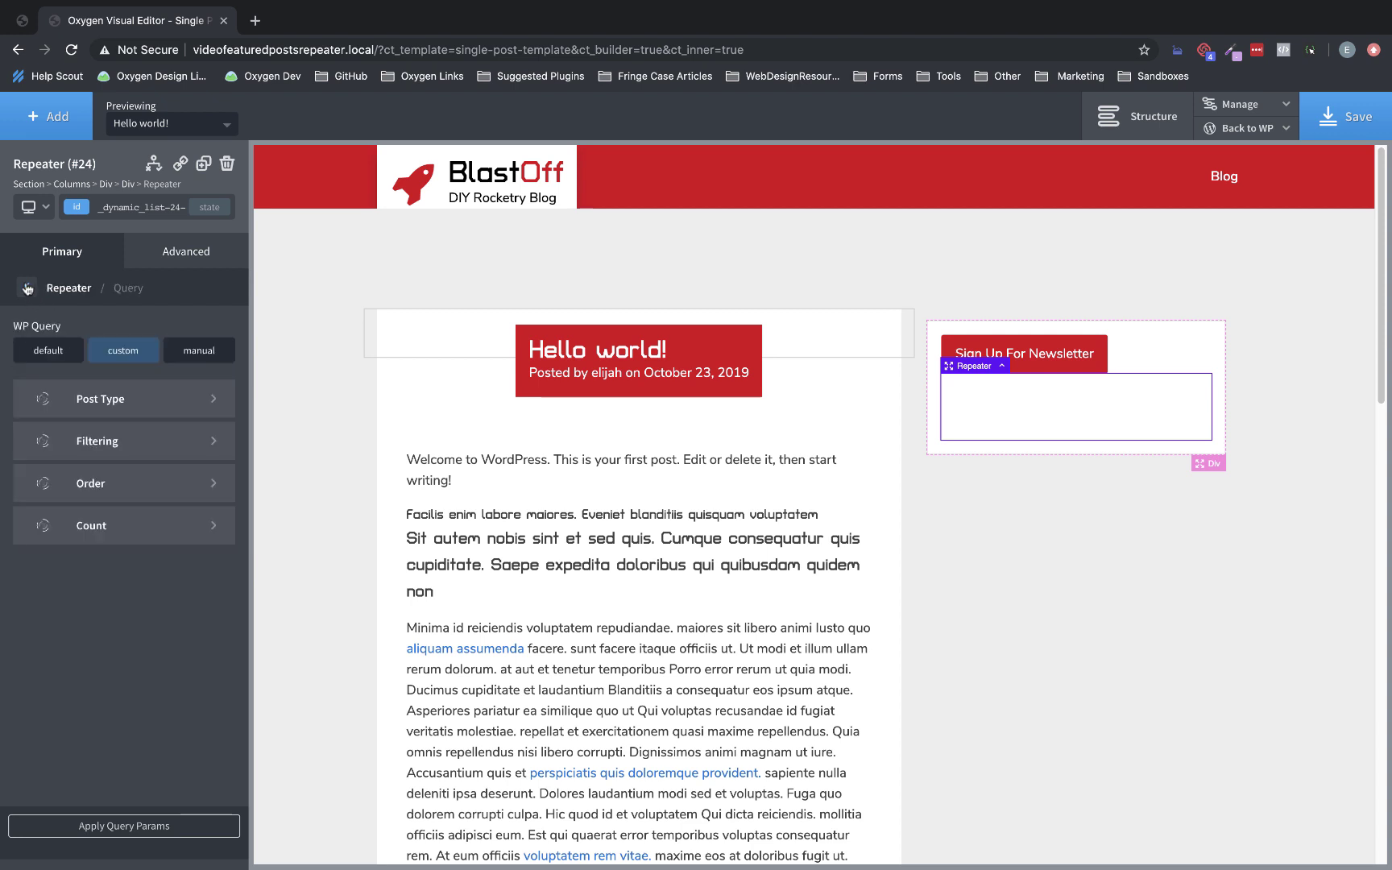
{"action": "left_click", "coordinate": [95, 828]}
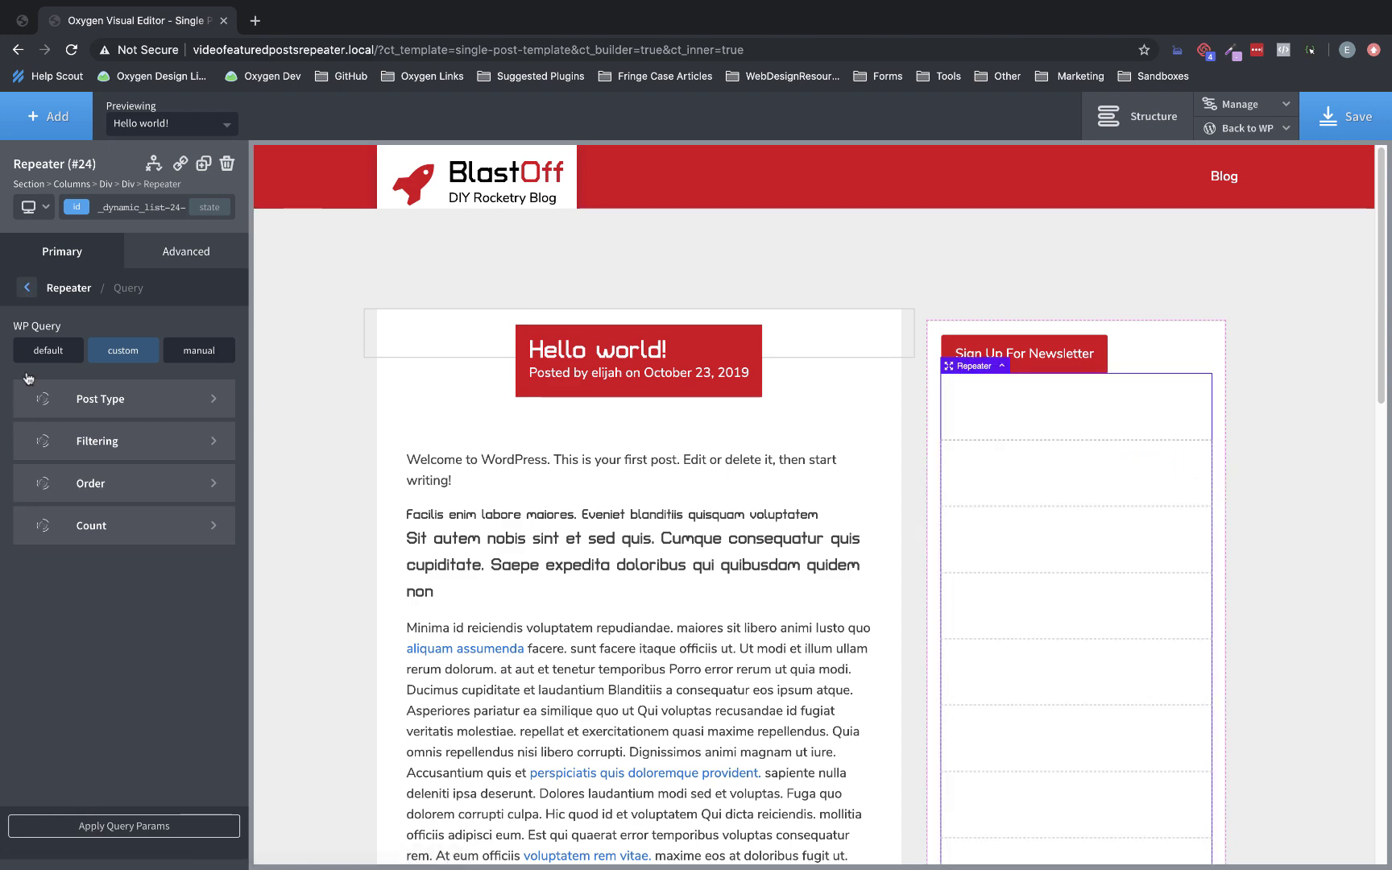
{"action": "scroll", "coordinate": [1015, 574], "scroll_direction": "down", "scroll_amount": 6}
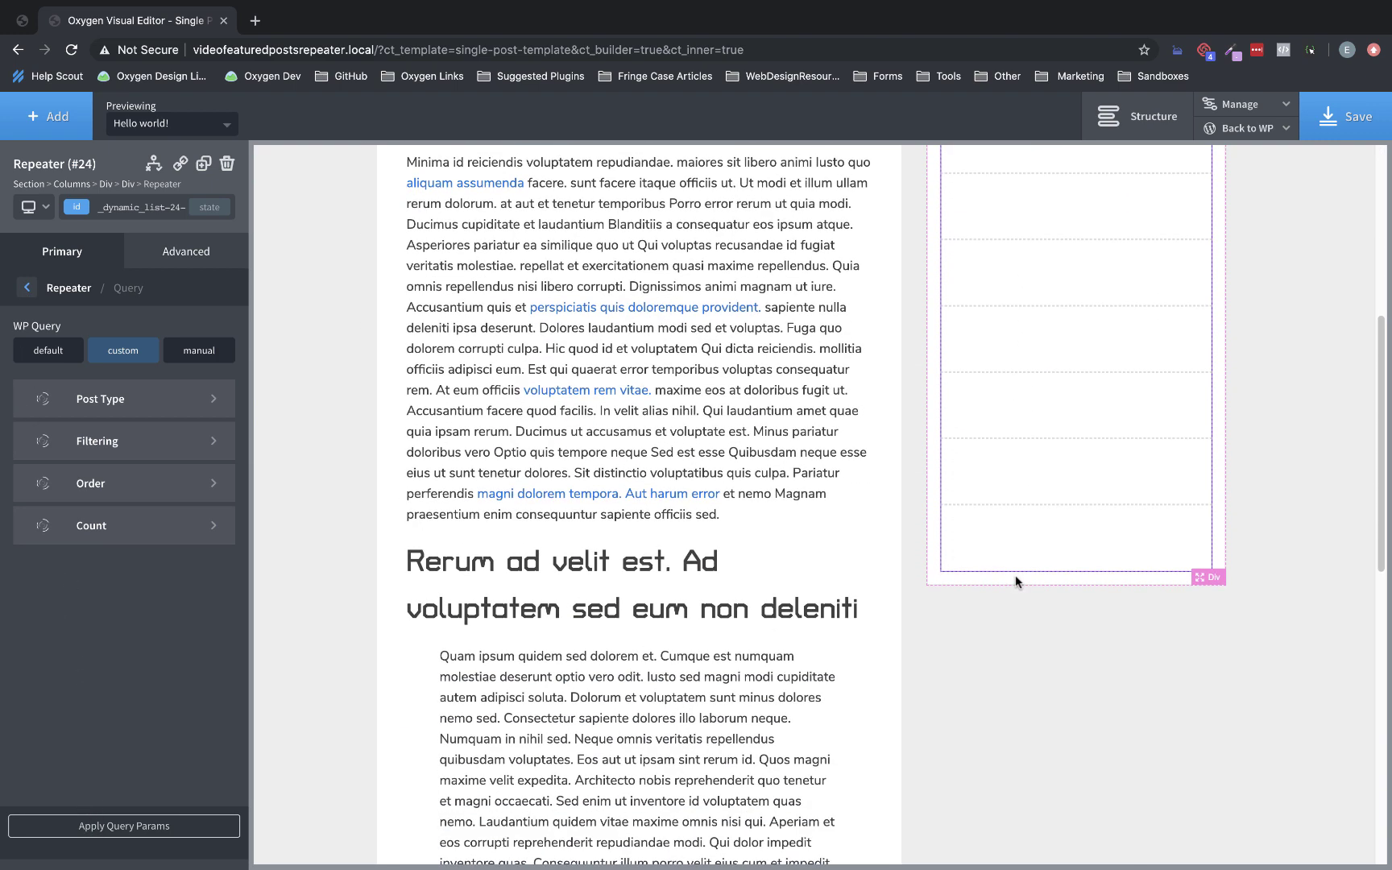
{"action": "scroll", "coordinate": [1016, 574], "scroll_direction": "up", "scroll_amount": 5}
{"action": "scroll", "coordinate": [1015, 582], "scroll_direction": "up", "scroll_amount": 2}
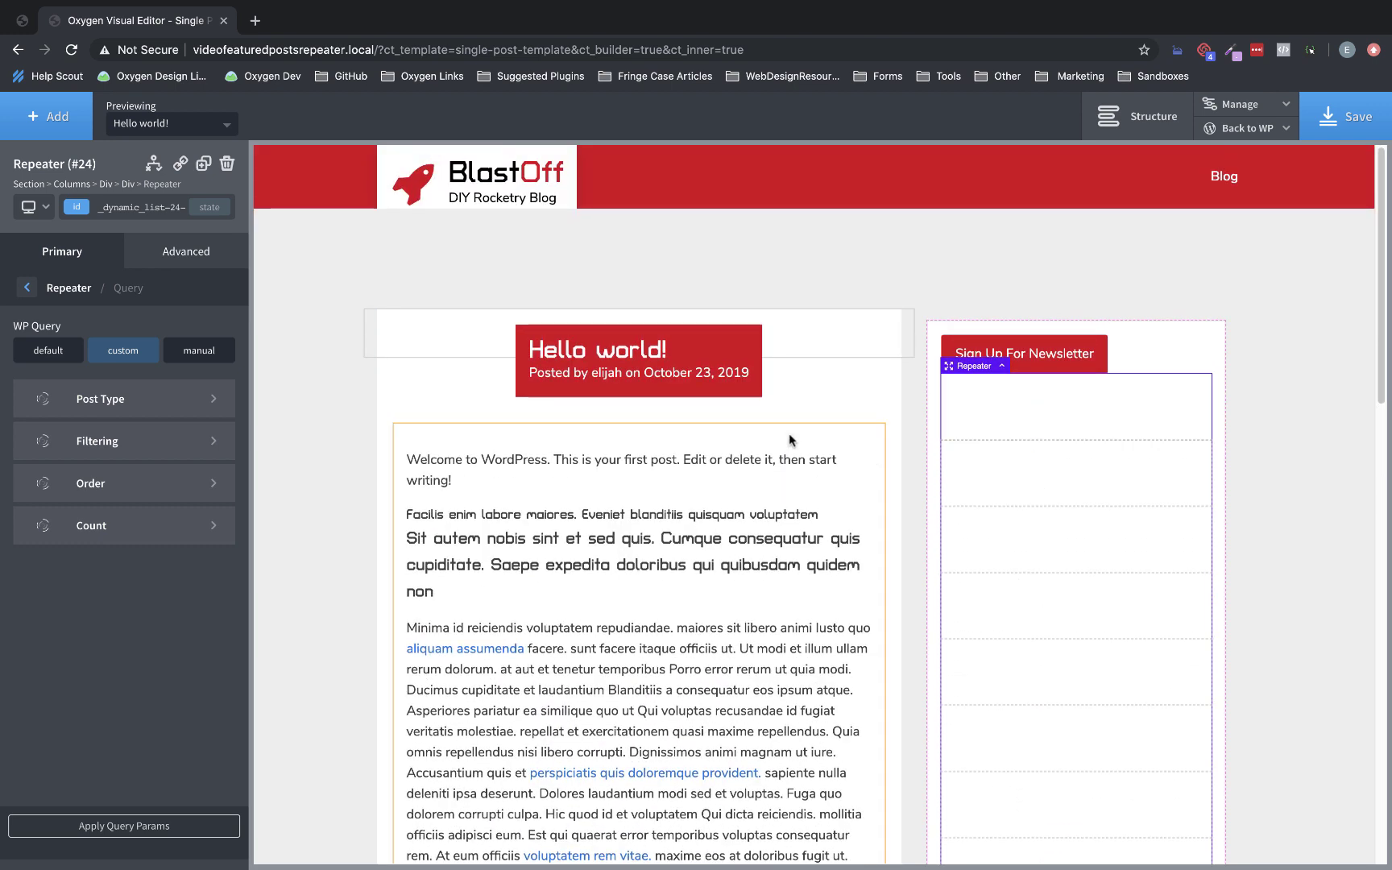
{"action": "left_click", "coordinate": [27, 288]}
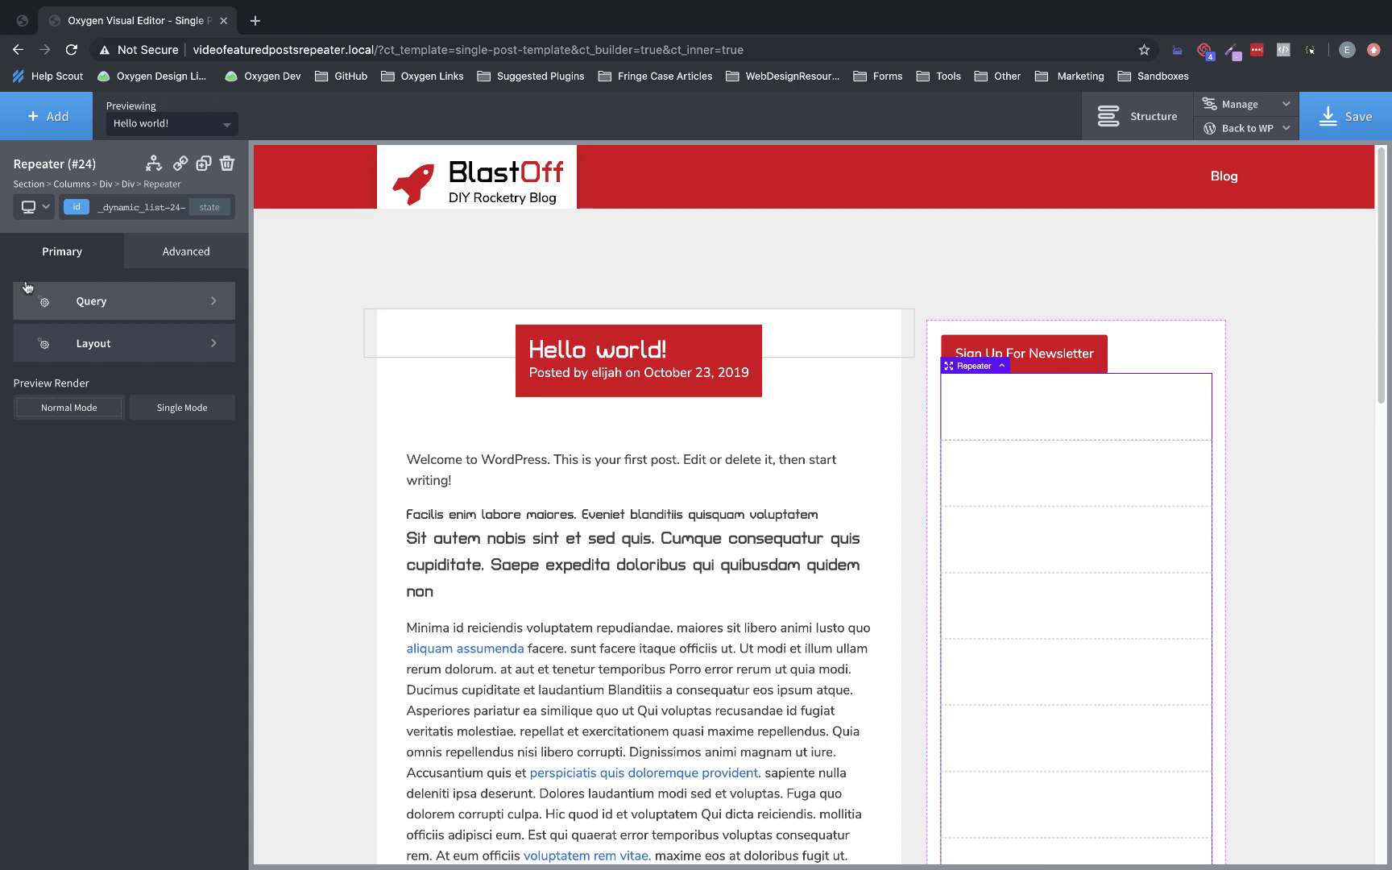
Add an Image to the Repeater whose URL is the post's Featured Image.
{"action": "left_click", "coordinate": [39, 119]}
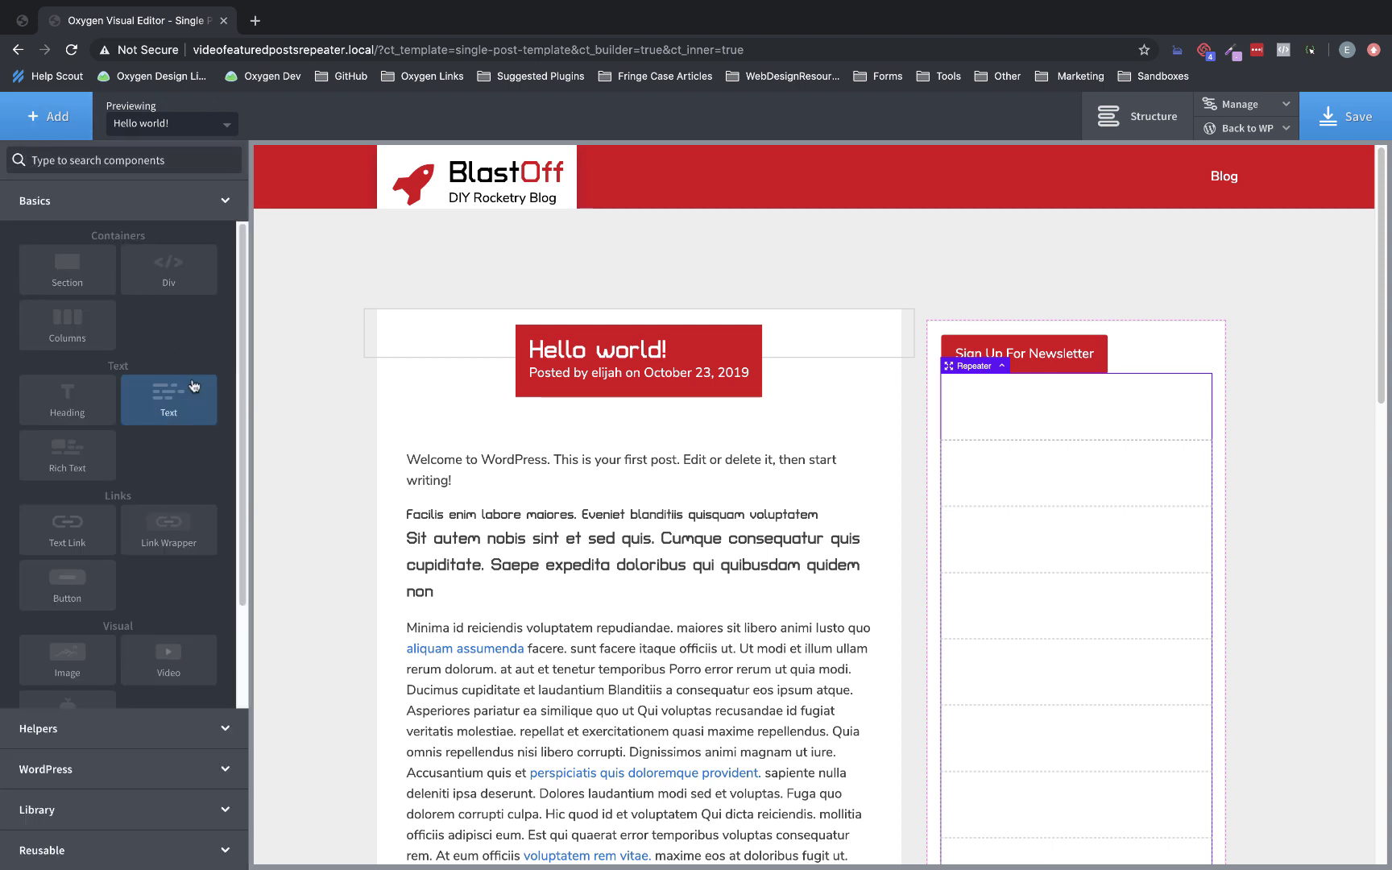
{"action": "type", "text": "image"}
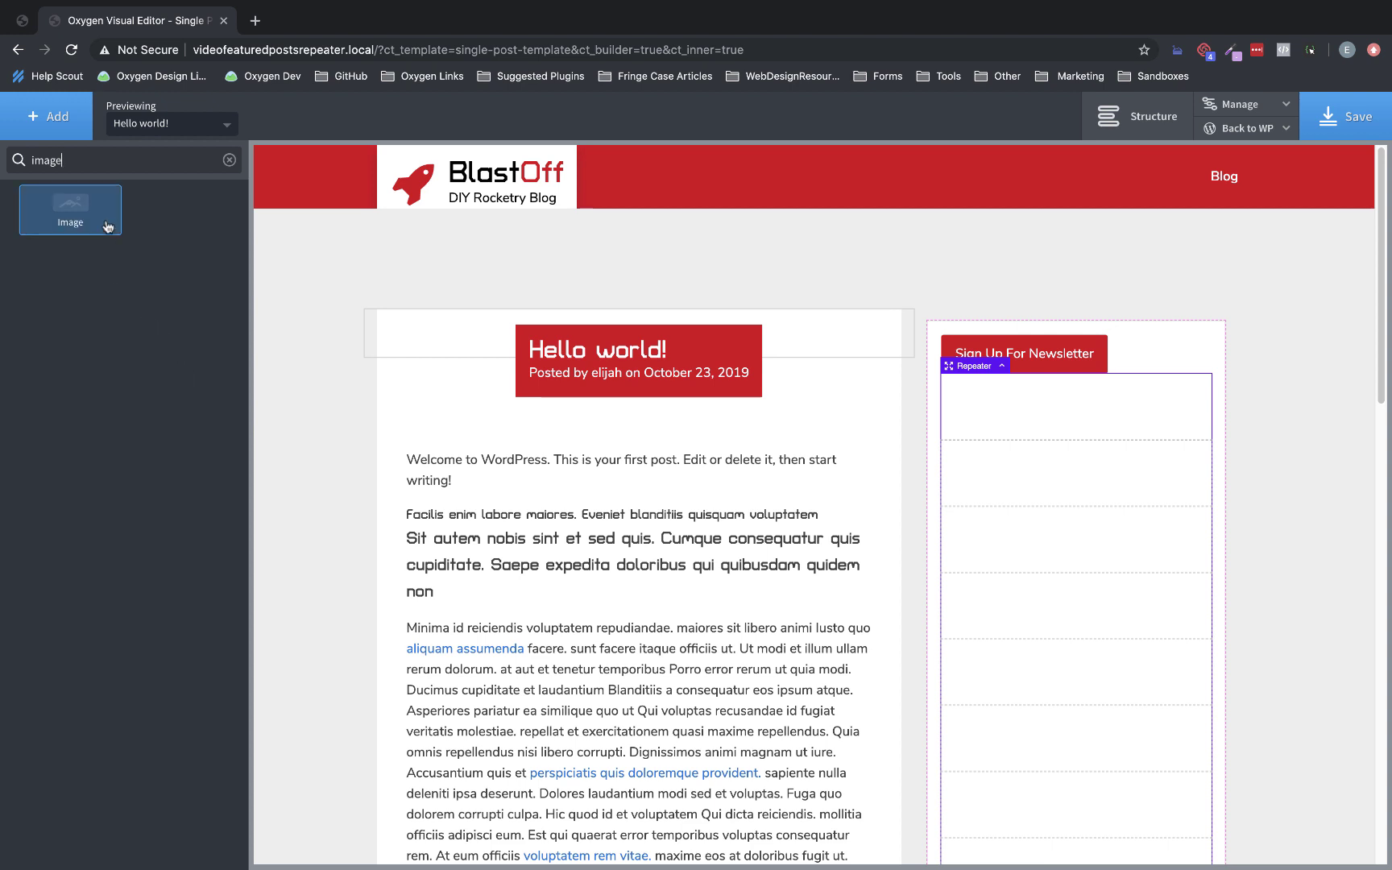
{"action": "left_click", "coordinate": [74, 215]}
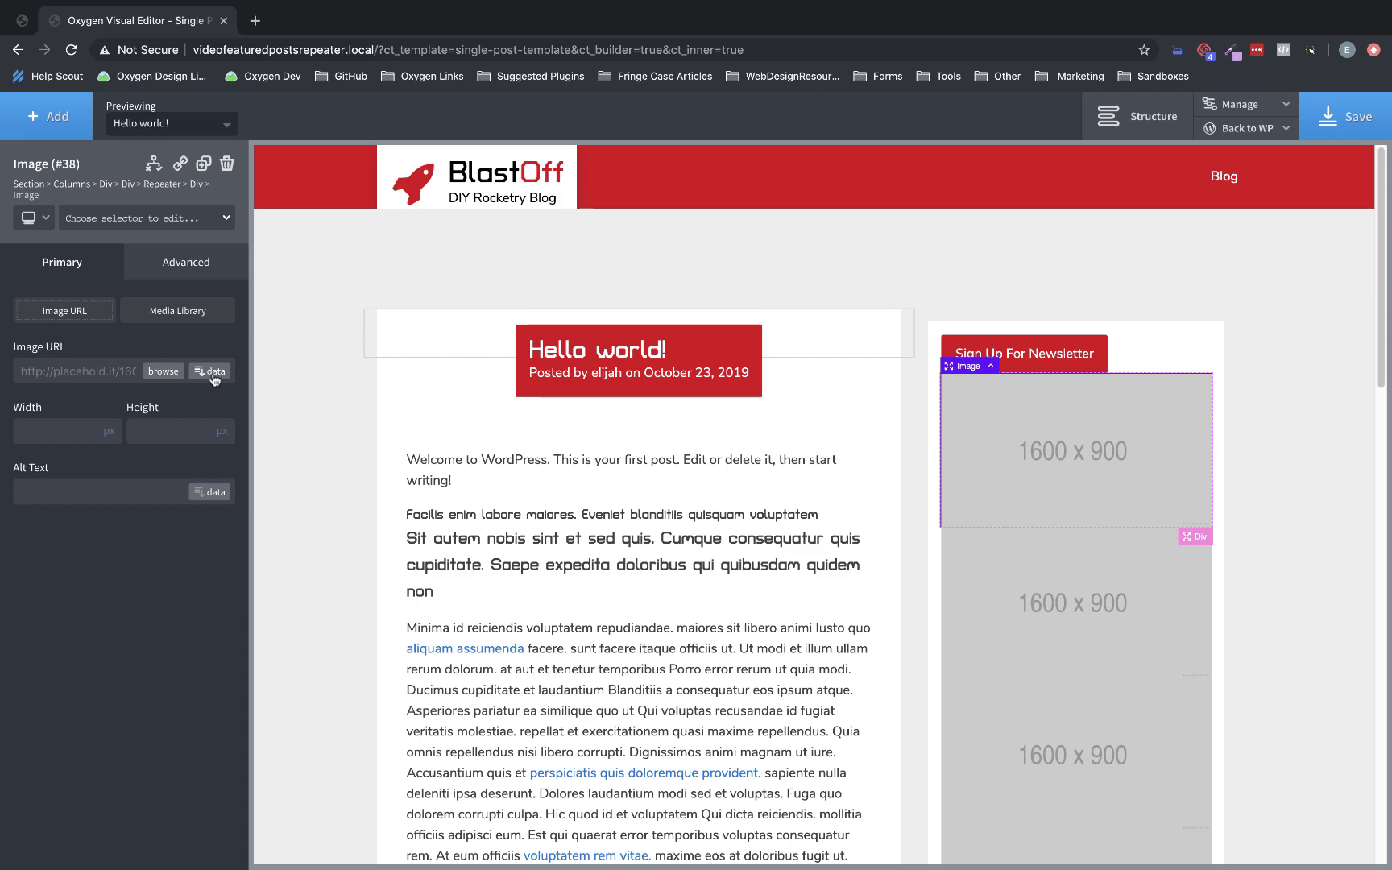
{"action": "left_click", "coordinate": [214, 372]}
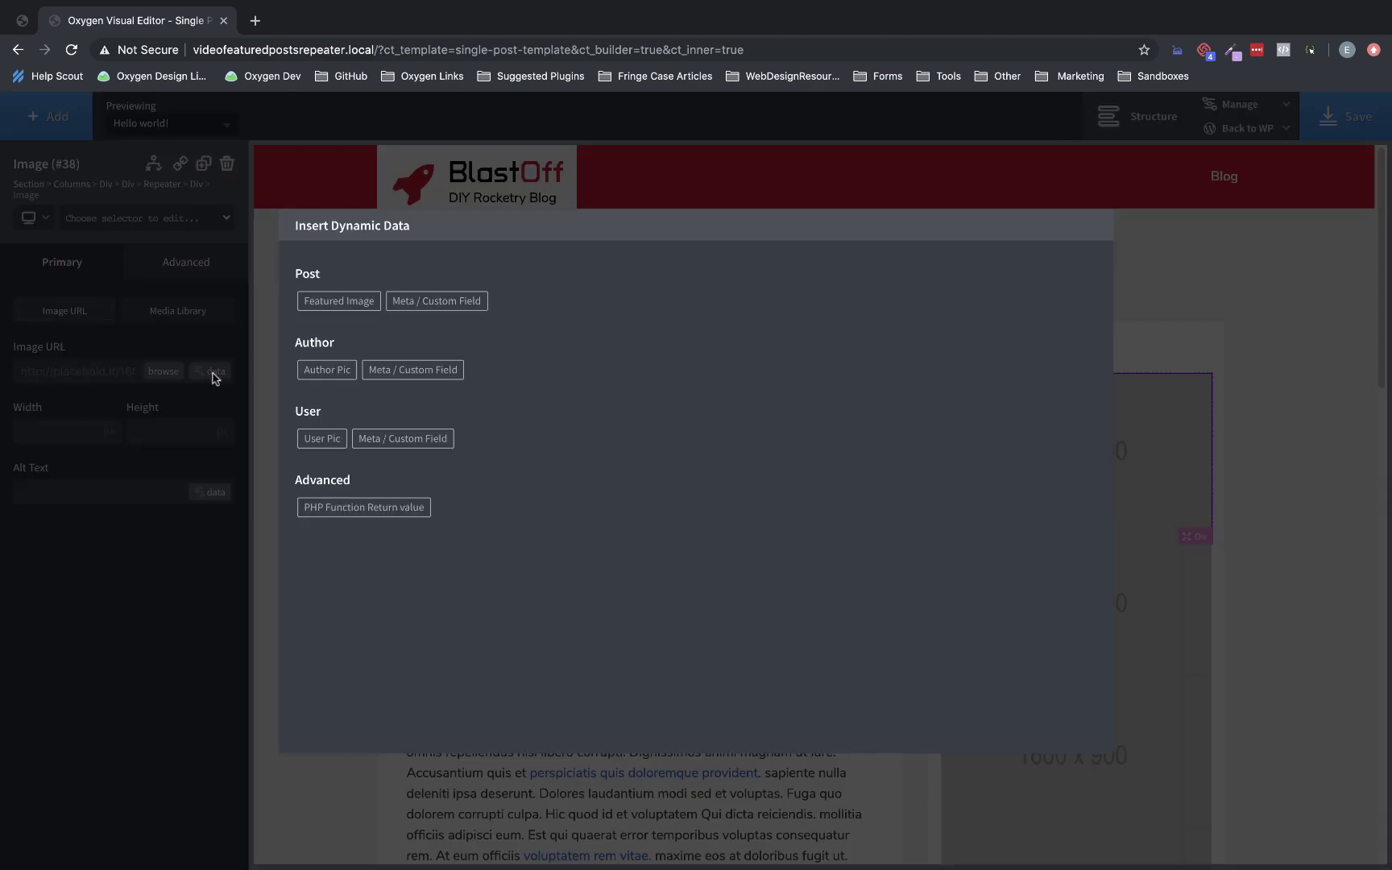
{"action": "left_click", "coordinate": [333, 305]}
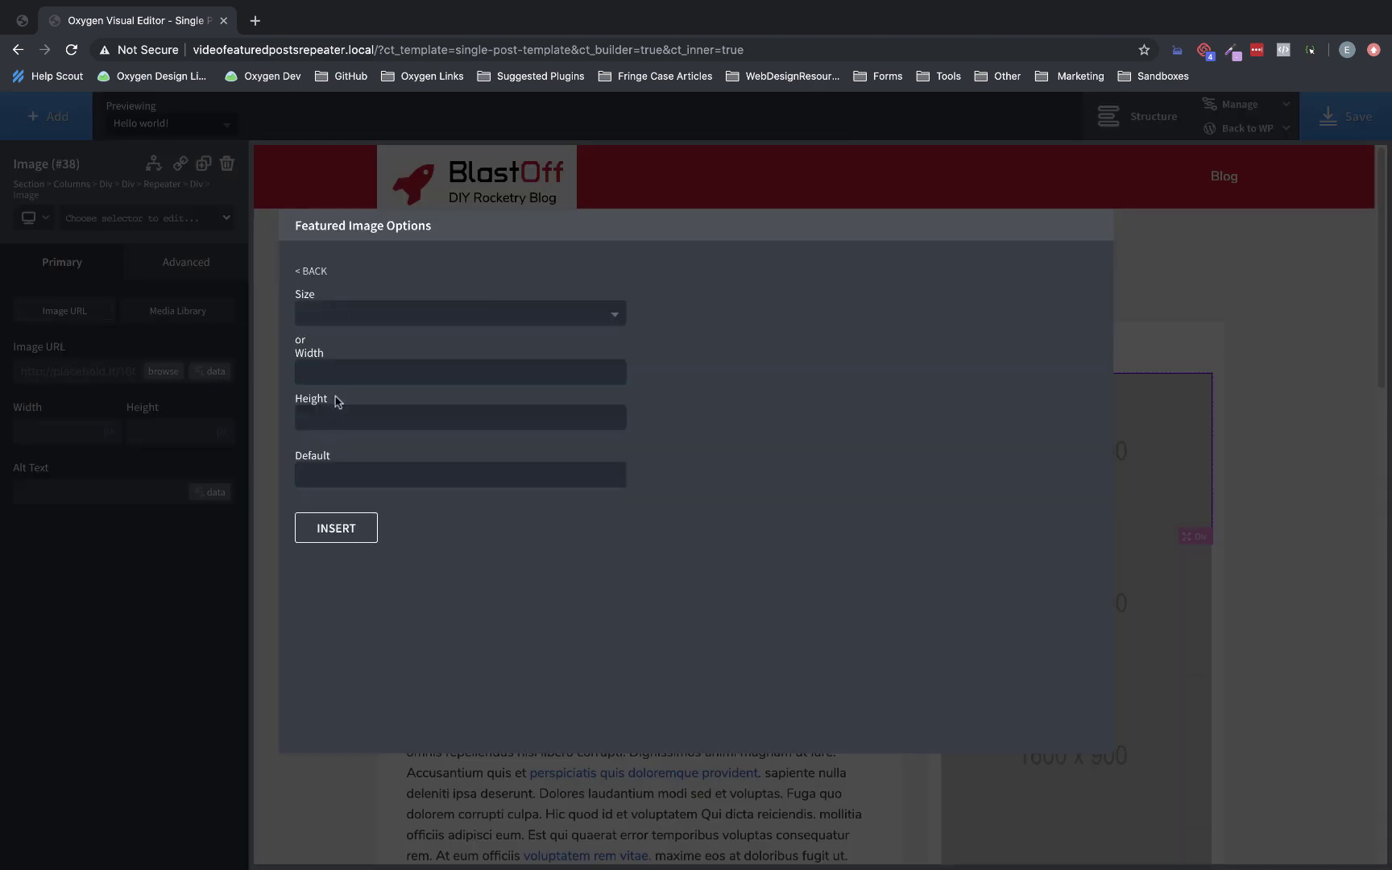
{"action": "left_click", "coordinate": [350, 529]}
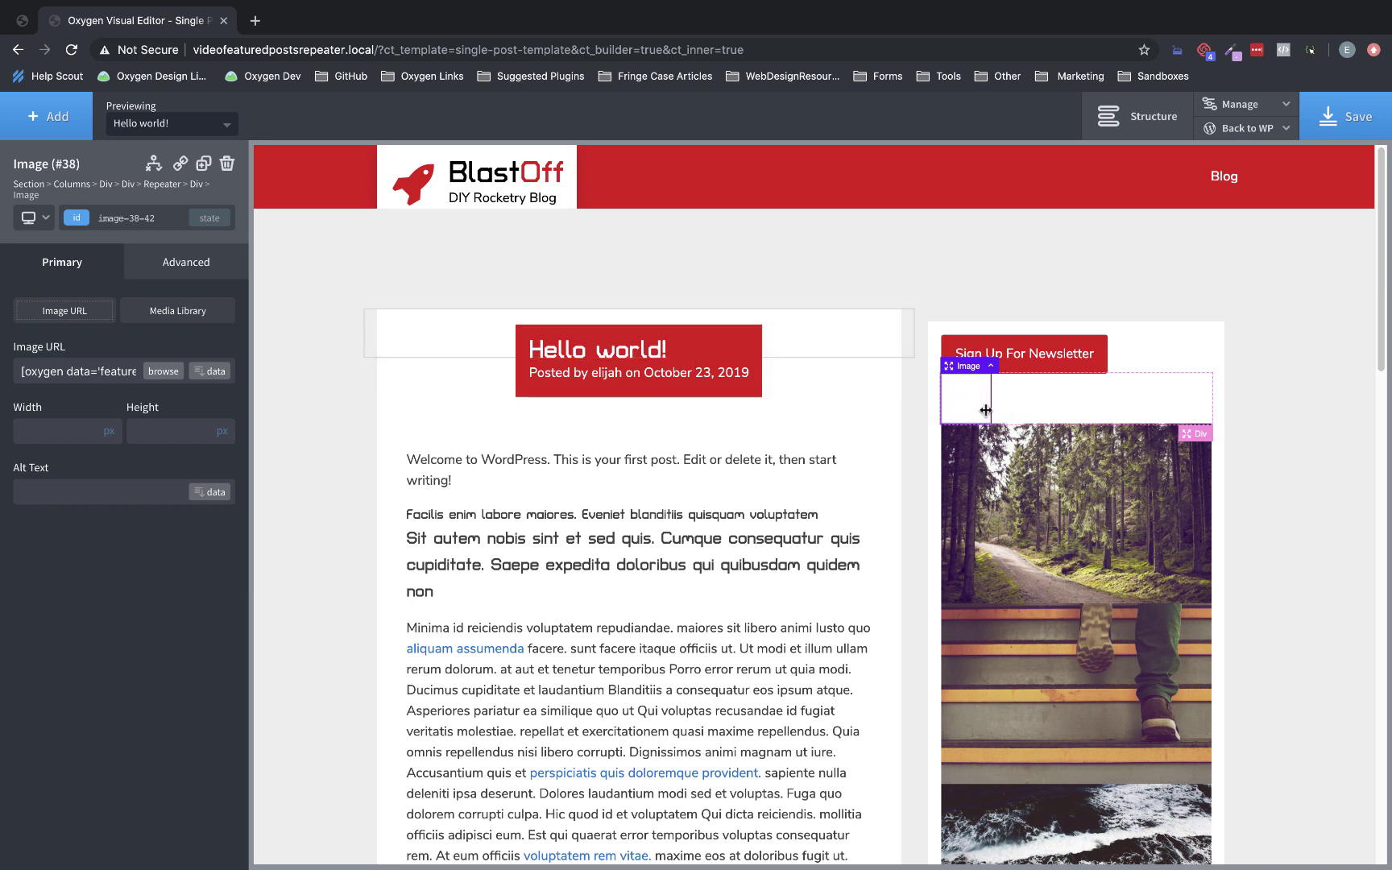
Set the repeater image width to 30%.
{"action": "scroll", "coordinate": [980, 404], "scroll_direction": "down", "scroll_amount": 10}
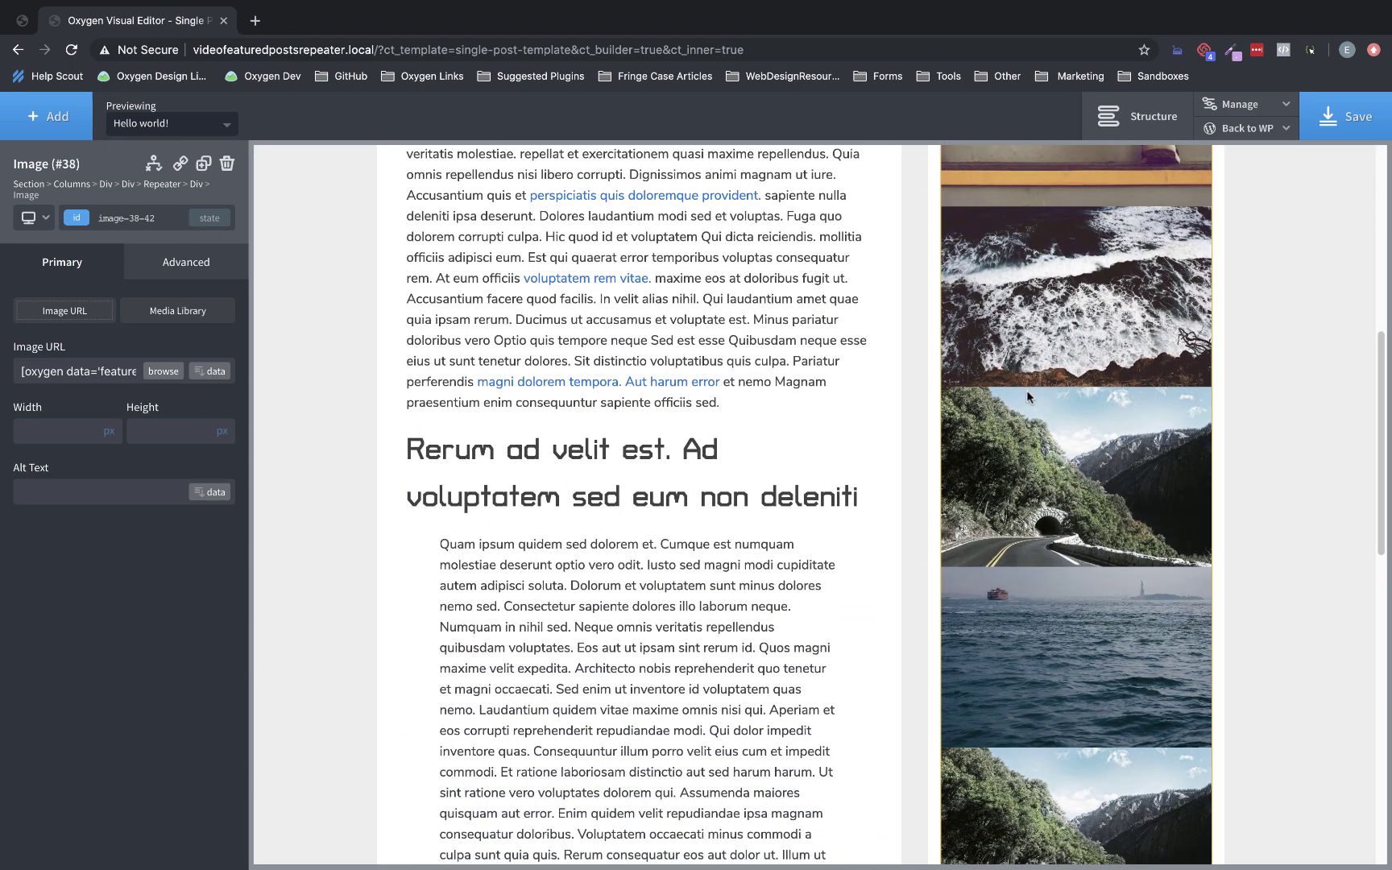
{"action": "scroll", "coordinate": [1027, 391], "scroll_direction": "up", "scroll_amount": 10}
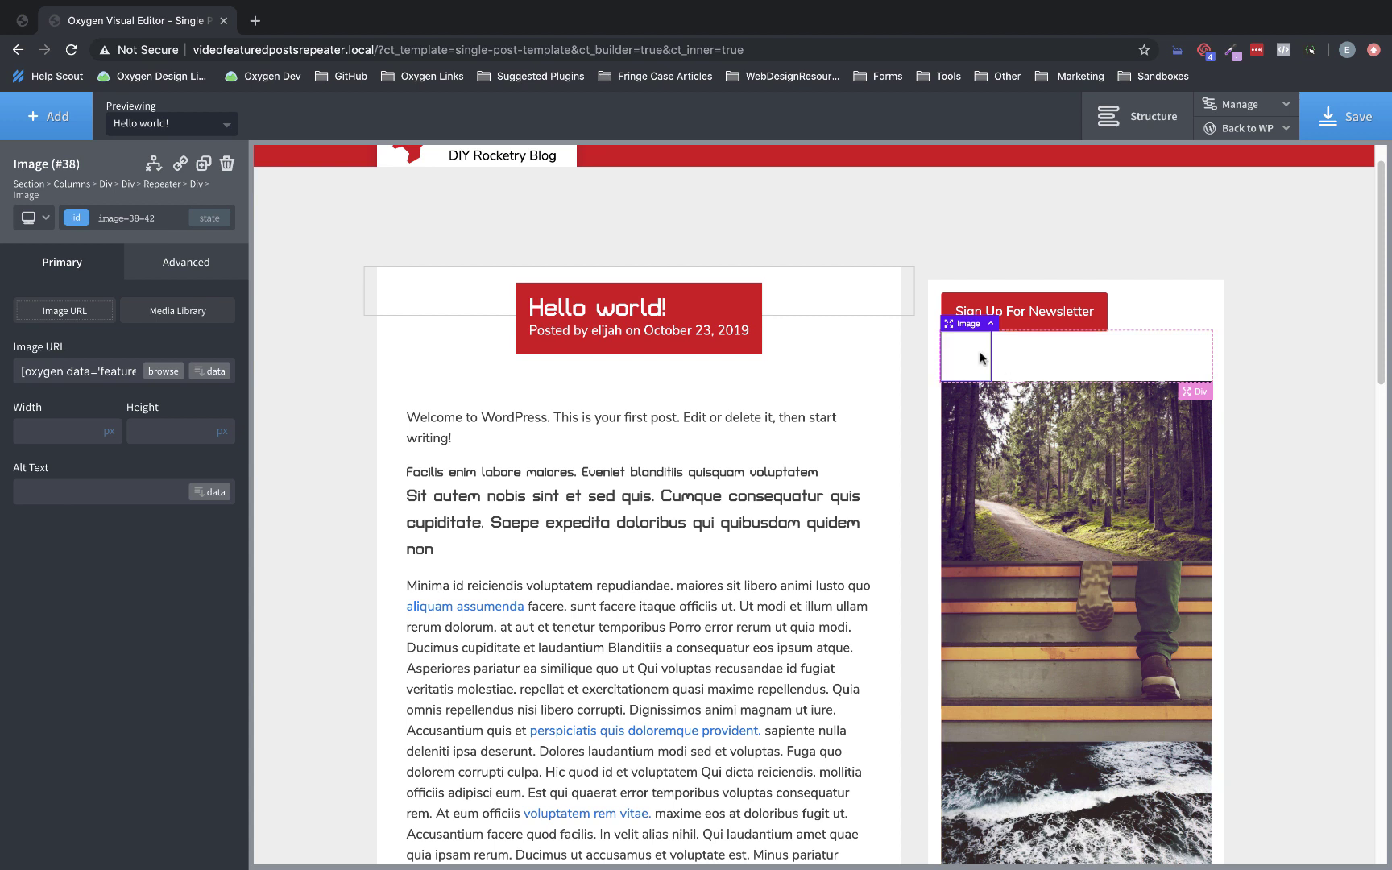
{"action": "left_click", "coordinate": [104, 435]}
{"action": "left_click", "coordinate": [110, 442]}
{"action": "type", "text": "30"}
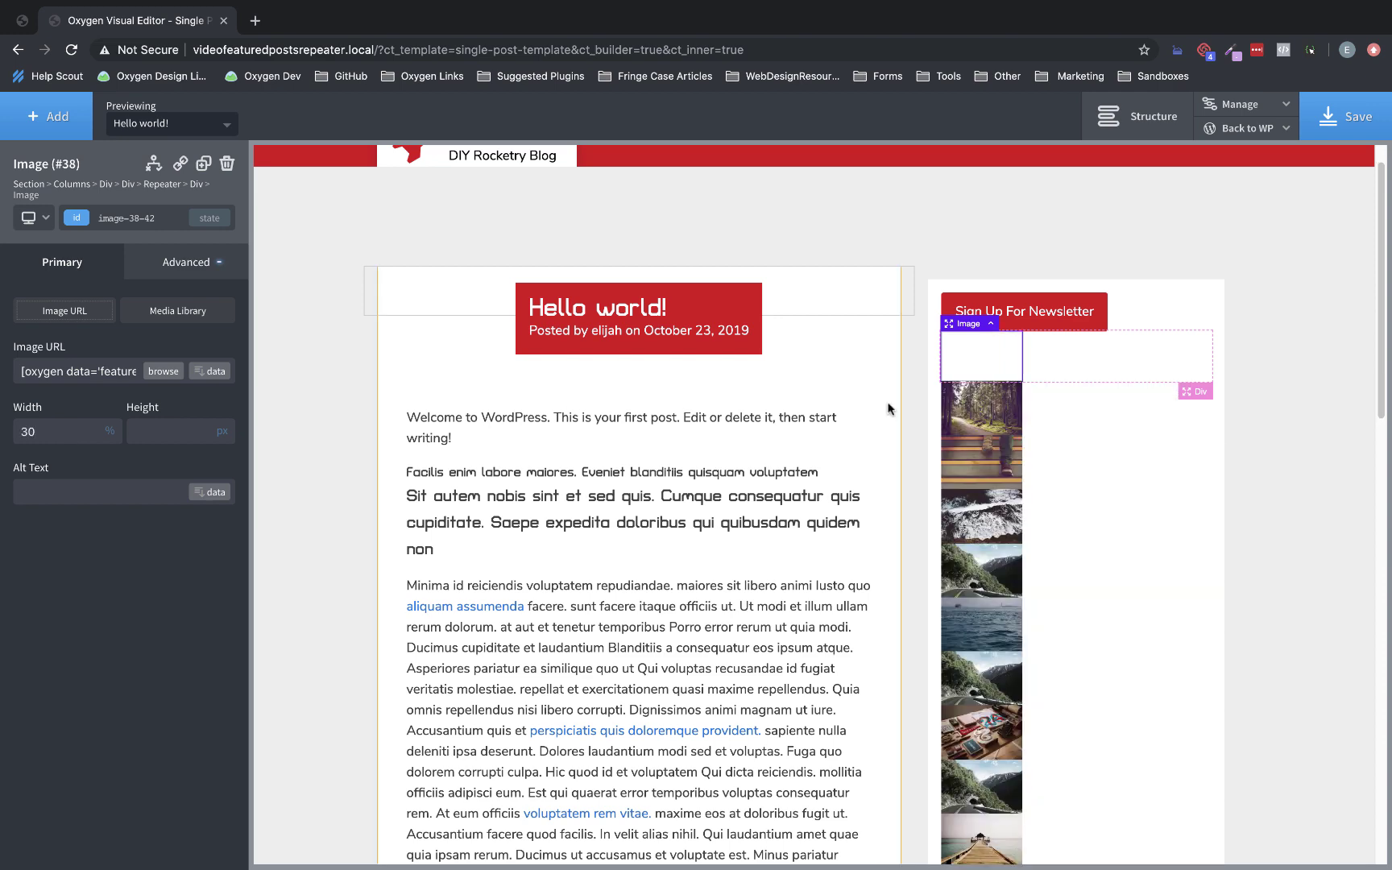
Add a Heading to the repeater row beside the image.
{"action": "left_click", "coordinate": [1081, 366]}
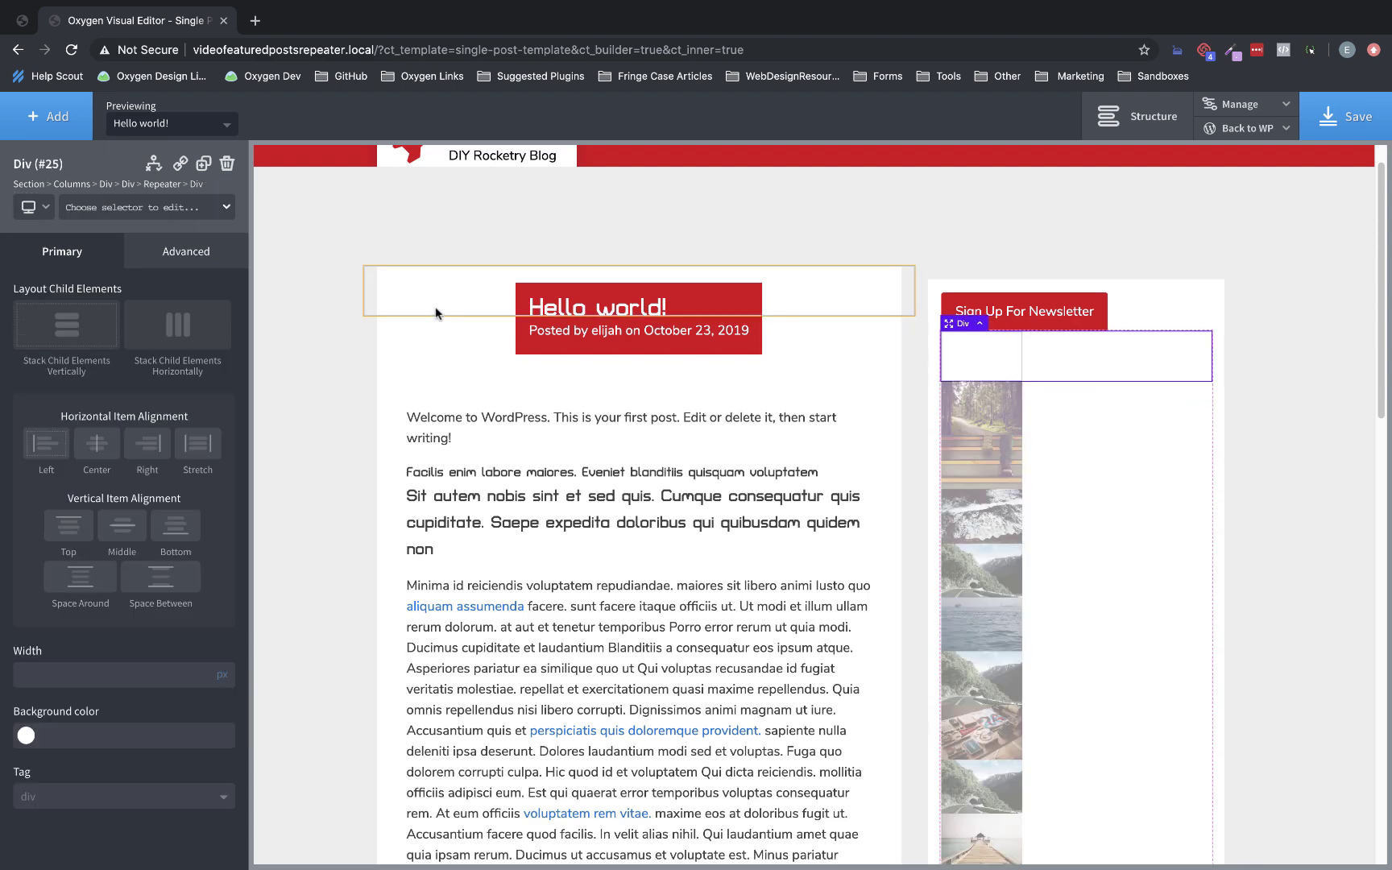
{"action": "left_click", "coordinate": [52, 120]}
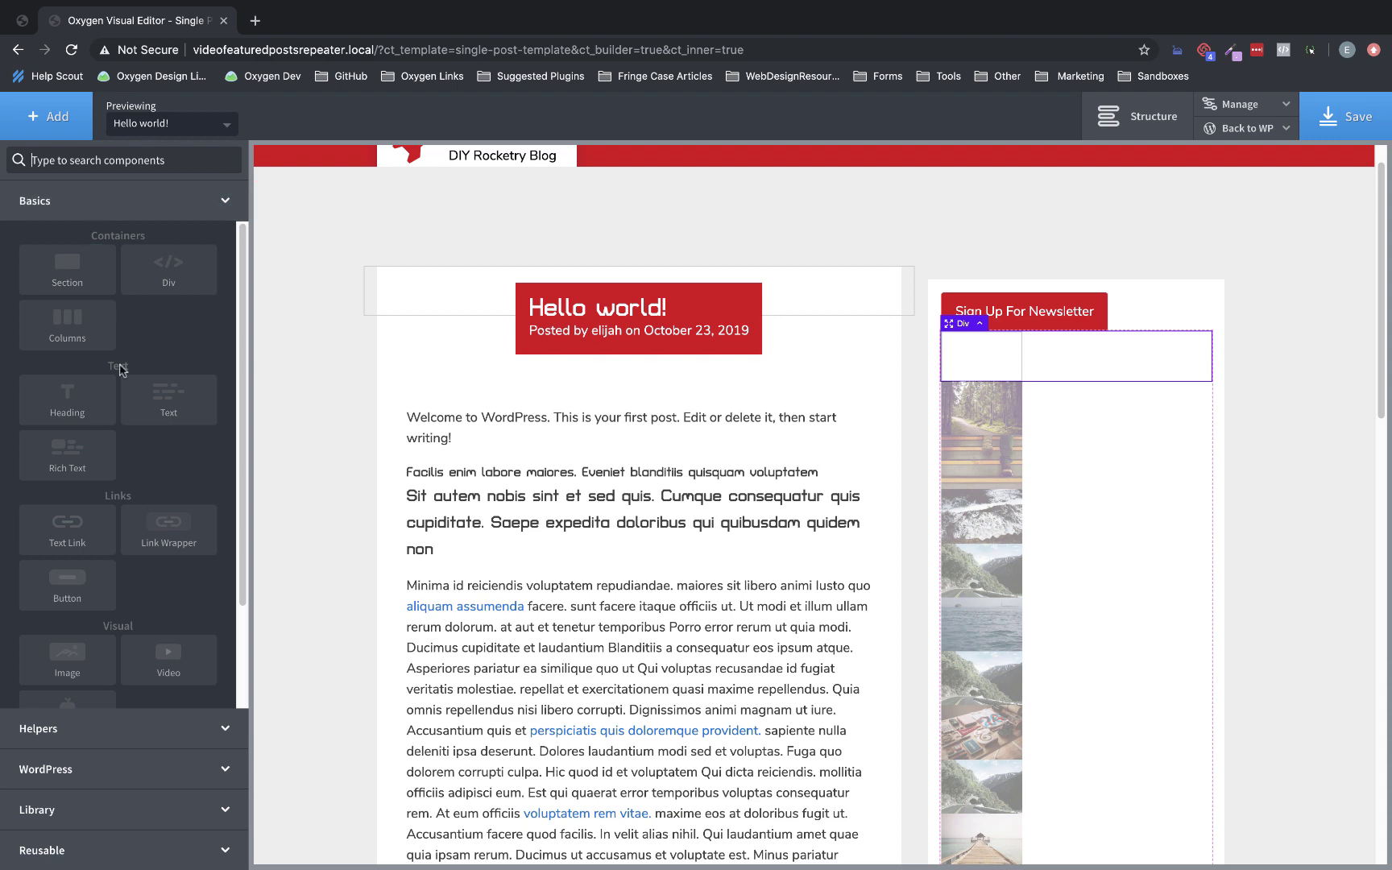
{"action": "left_click", "coordinate": [83, 398]}
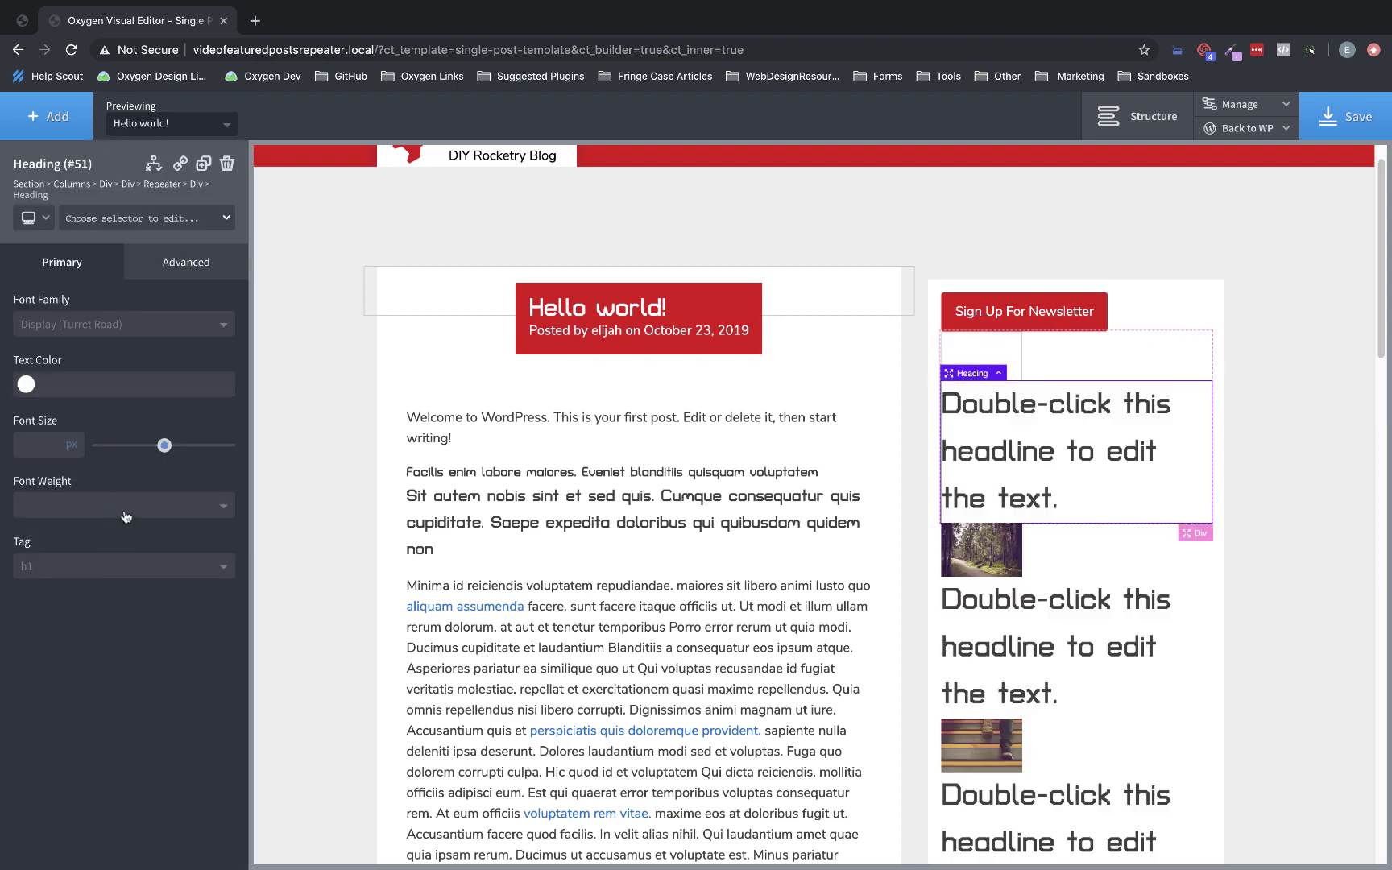
Make the repeater heading an H4 with a 16px font size.
{"action": "left_click", "coordinate": [118, 567]}
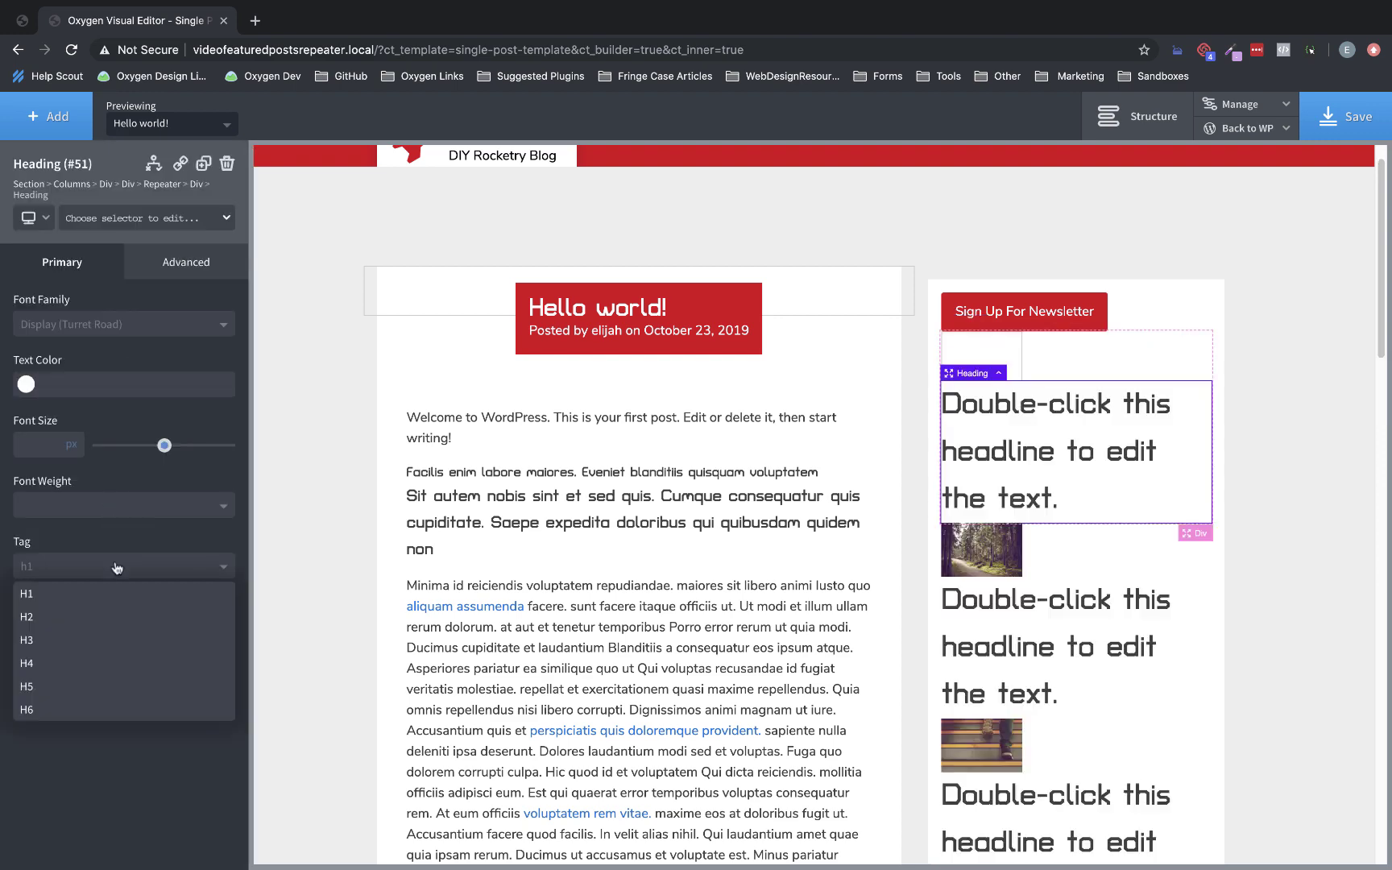
{"action": "left_click", "coordinate": [72, 641]}
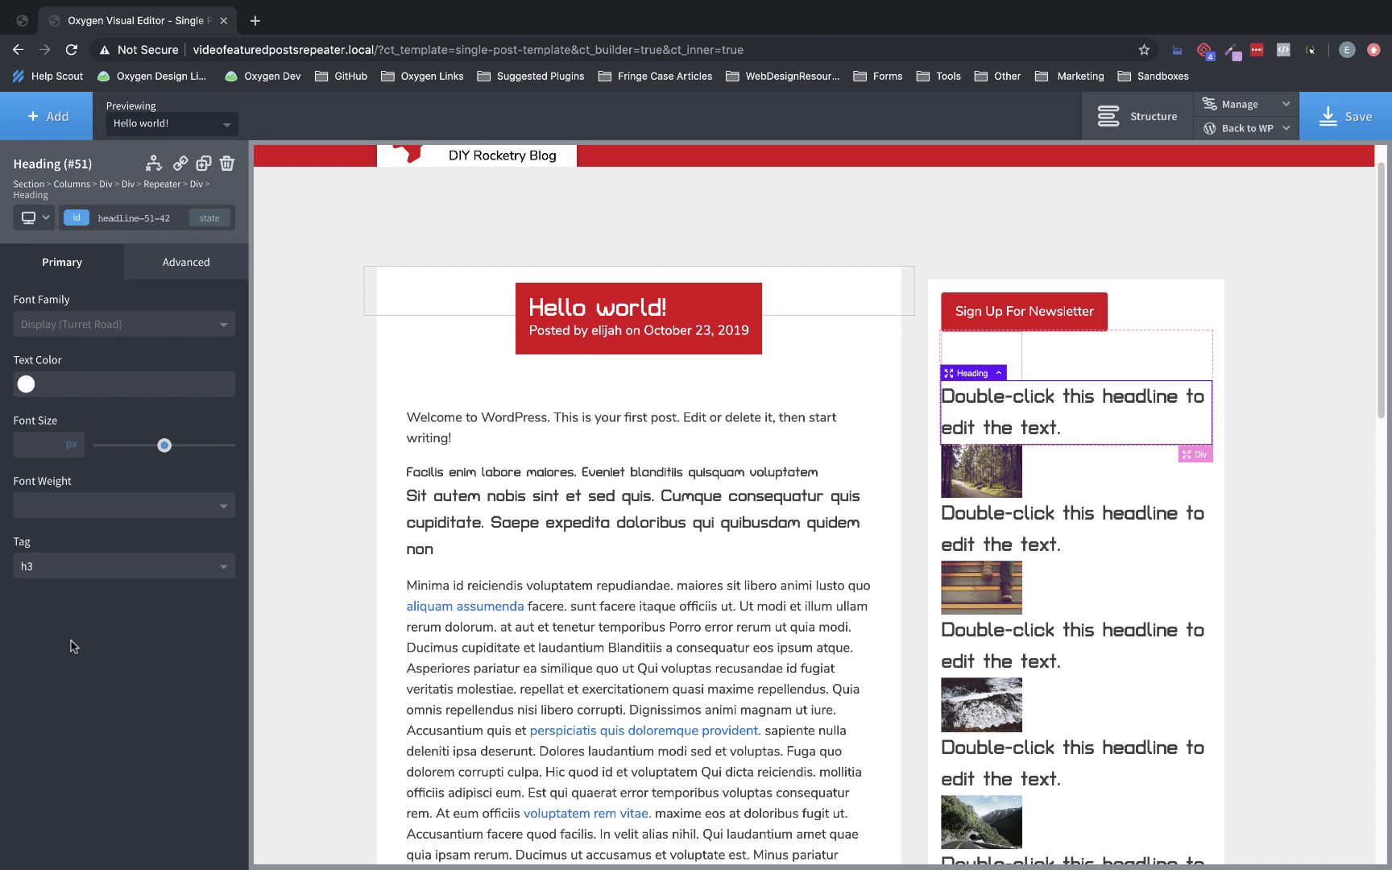
{"action": "left_click", "coordinate": [71, 572]}
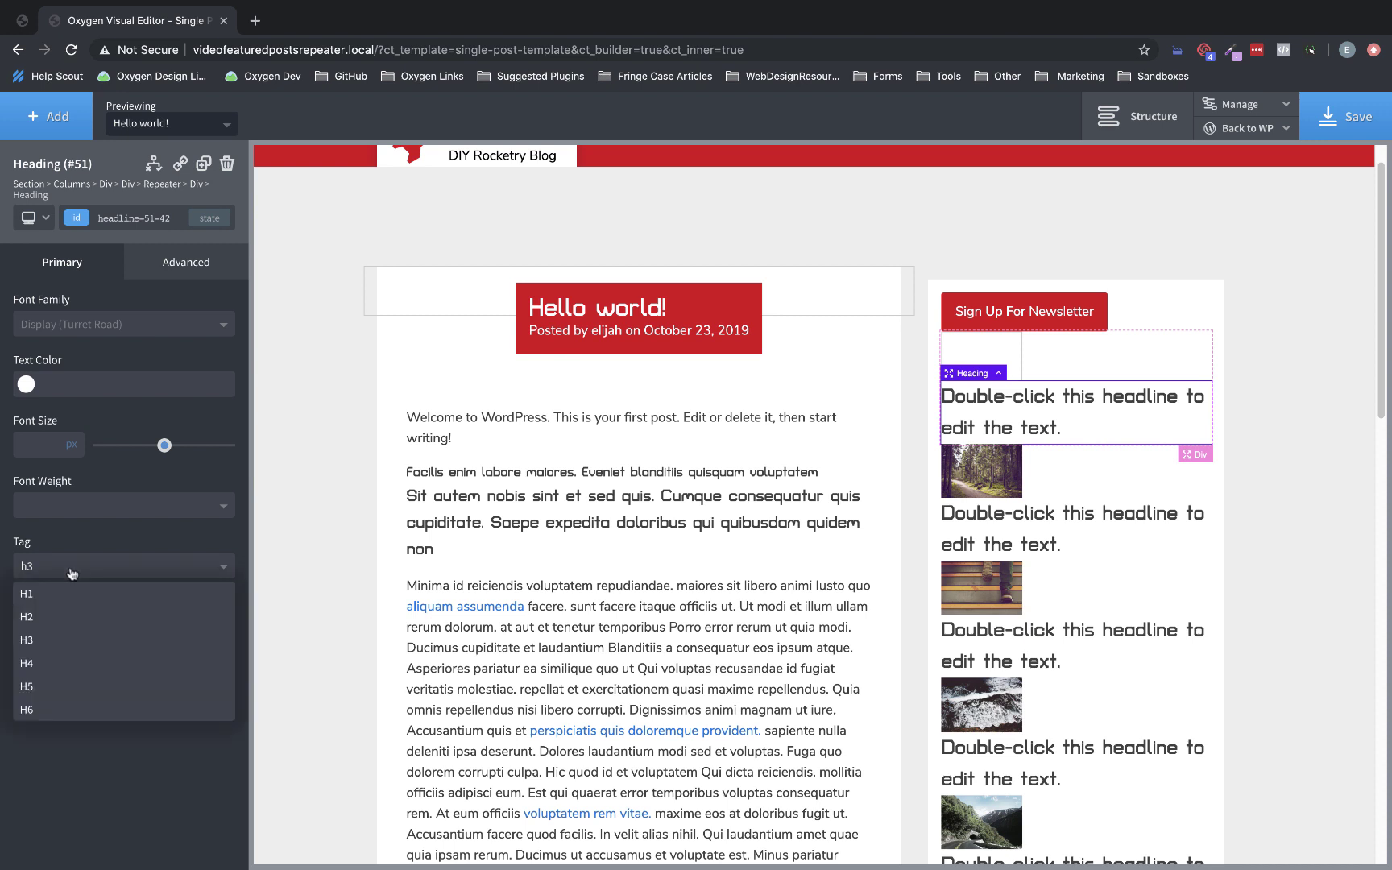
{"action": "left_click", "coordinate": [37, 664]}
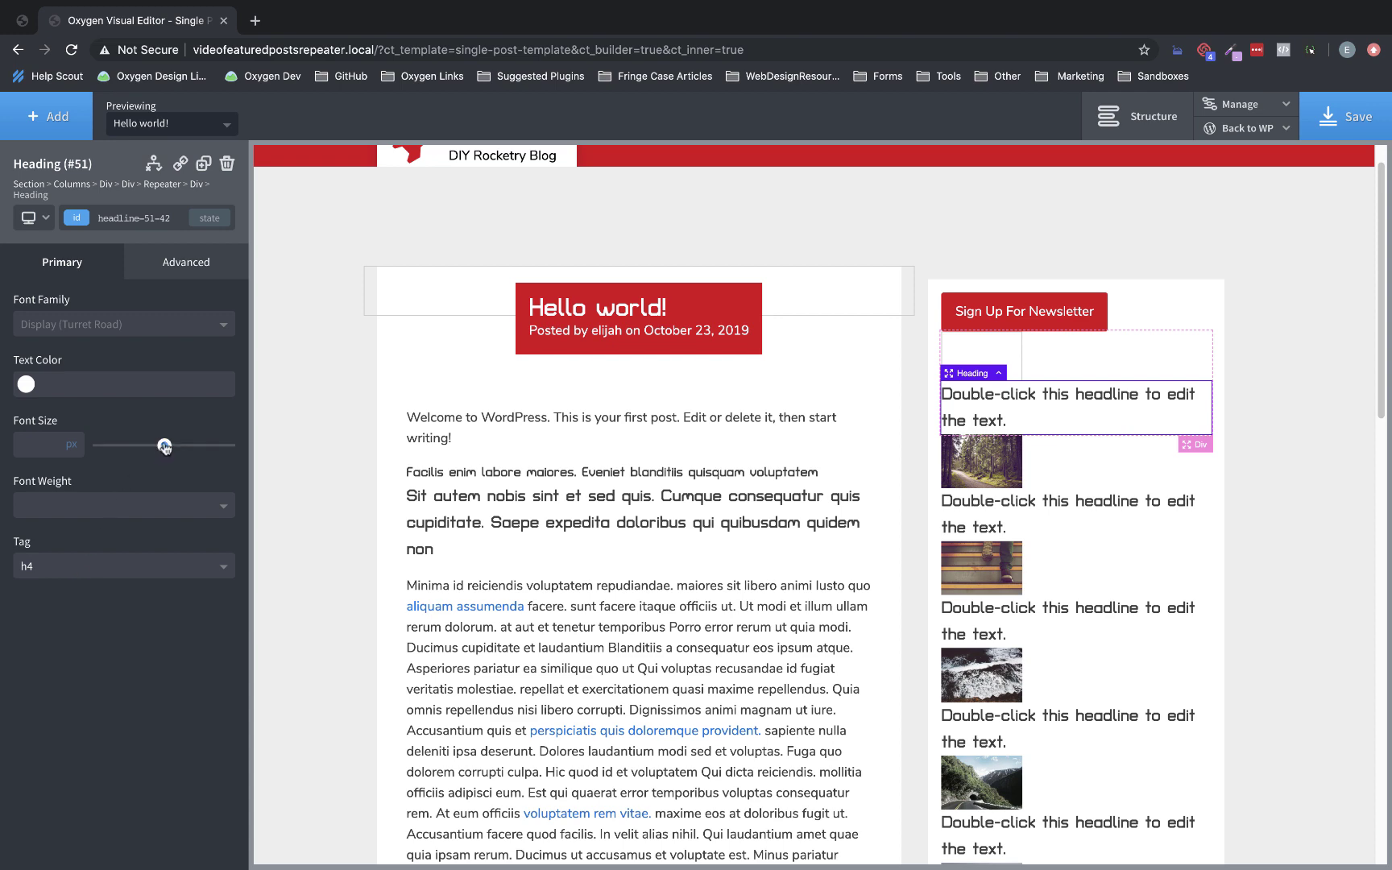
{"action": "left_click_drag", "start_coordinate": [165, 447], "coordinate": [122, 454]}
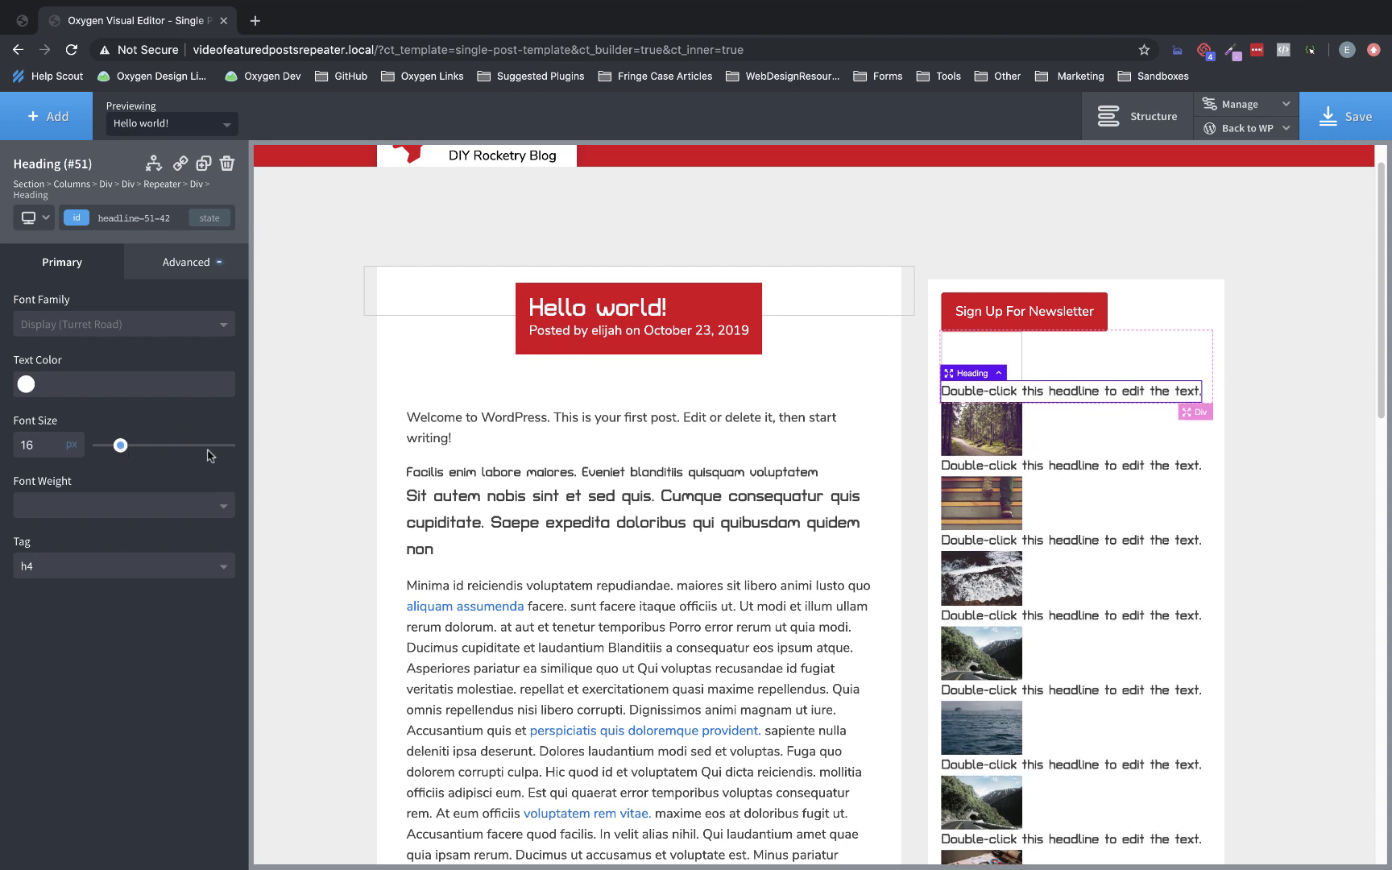
Bind the repeater heading text to the dynamic post Title.
{"action": "double_click", "coordinate": [1087, 390]}
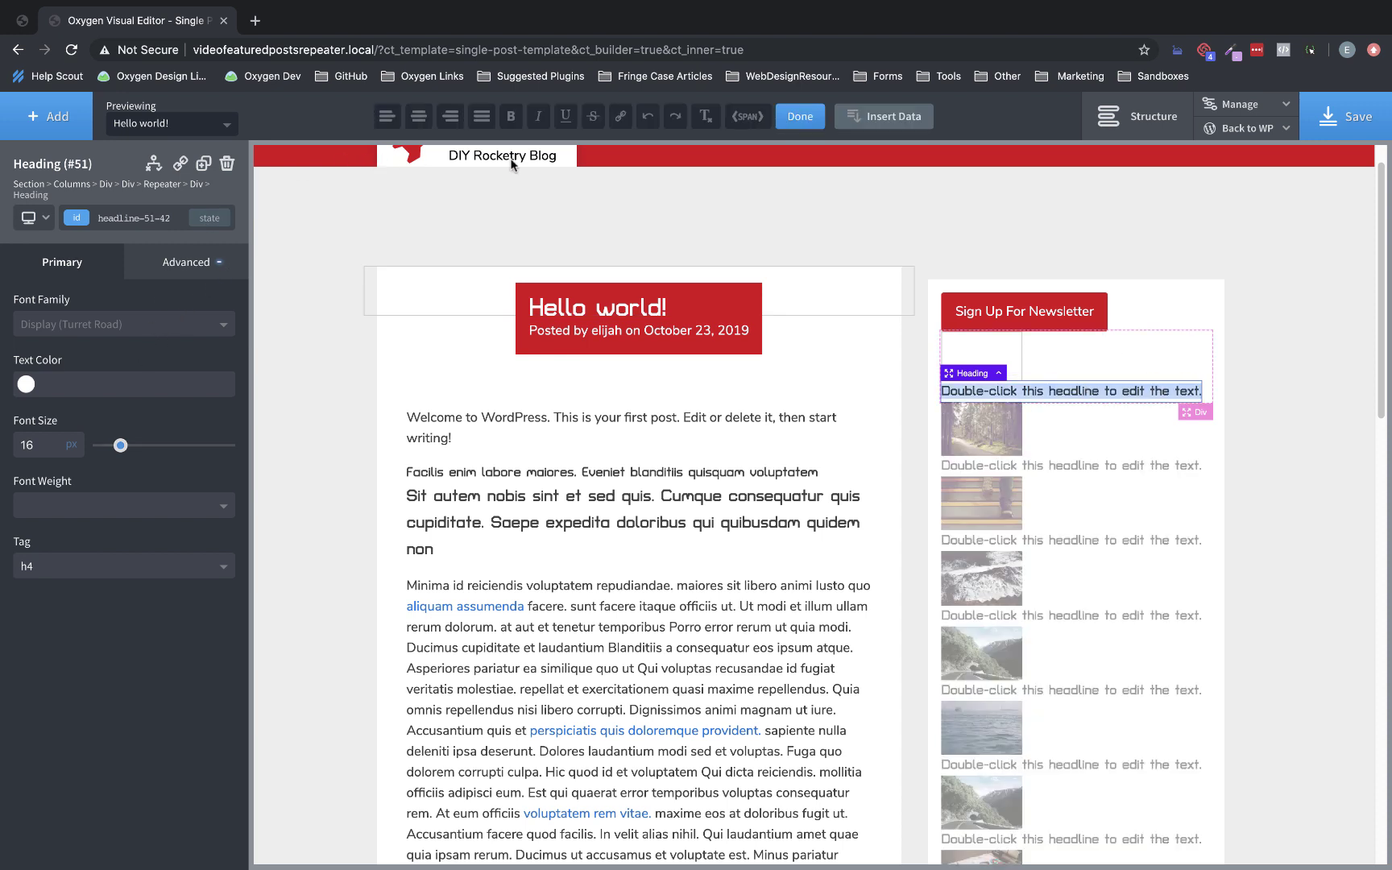
{"action": "left_click", "coordinate": [877, 116]}
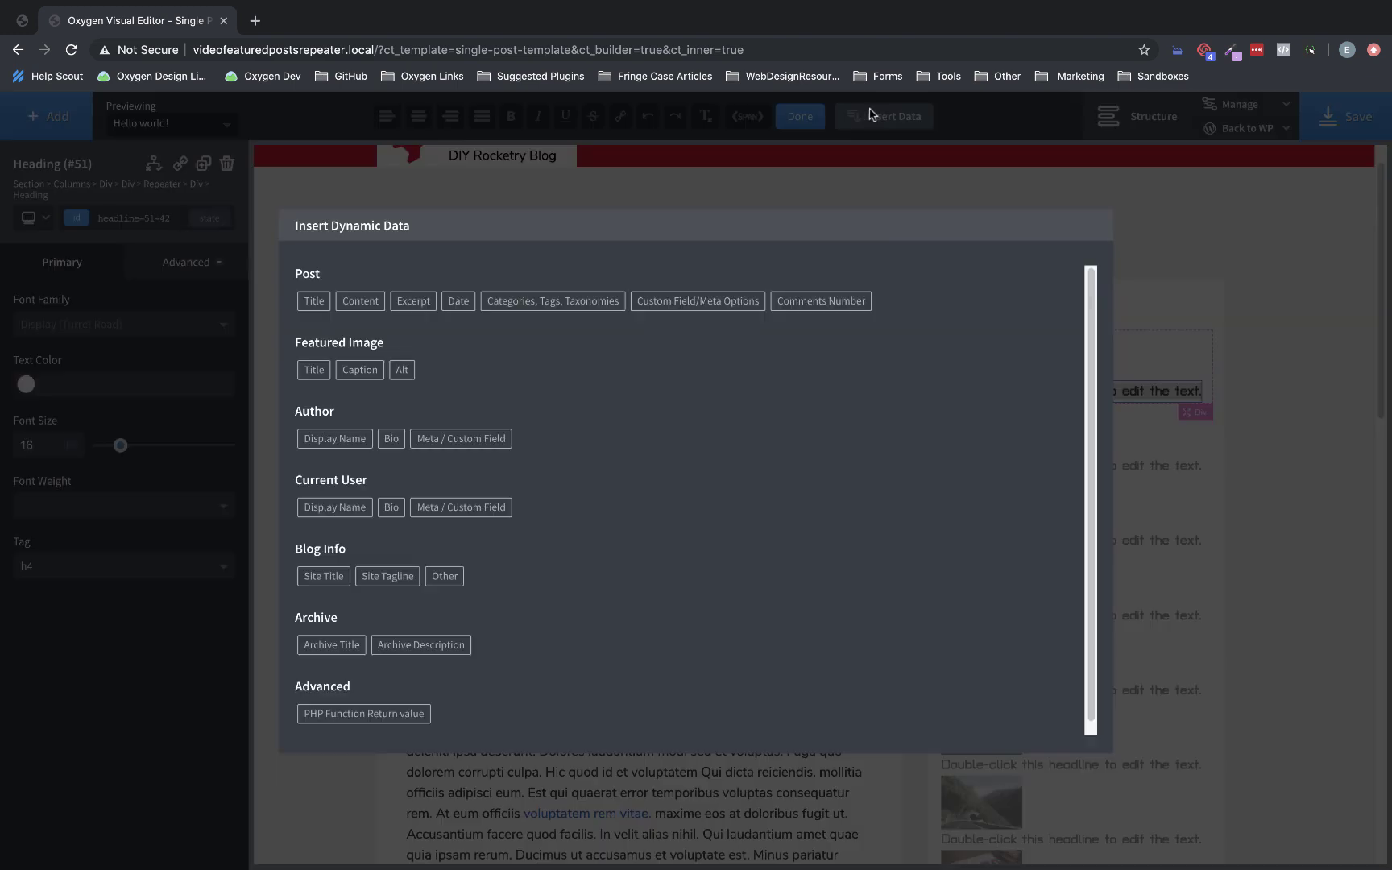
{"action": "left_click", "coordinate": [314, 300]}
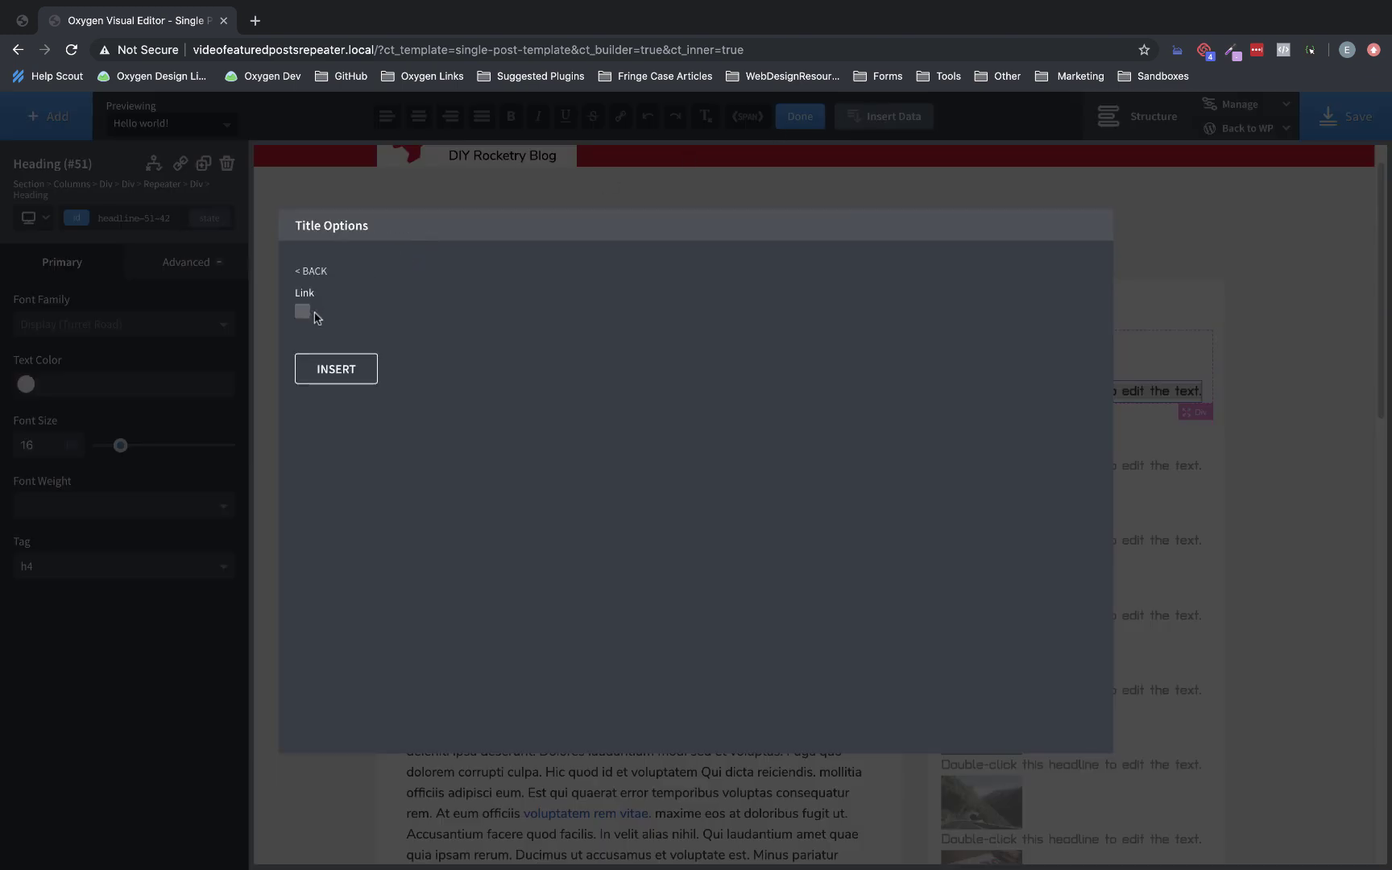
{"action": "left_click", "coordinate": [352, 370]}
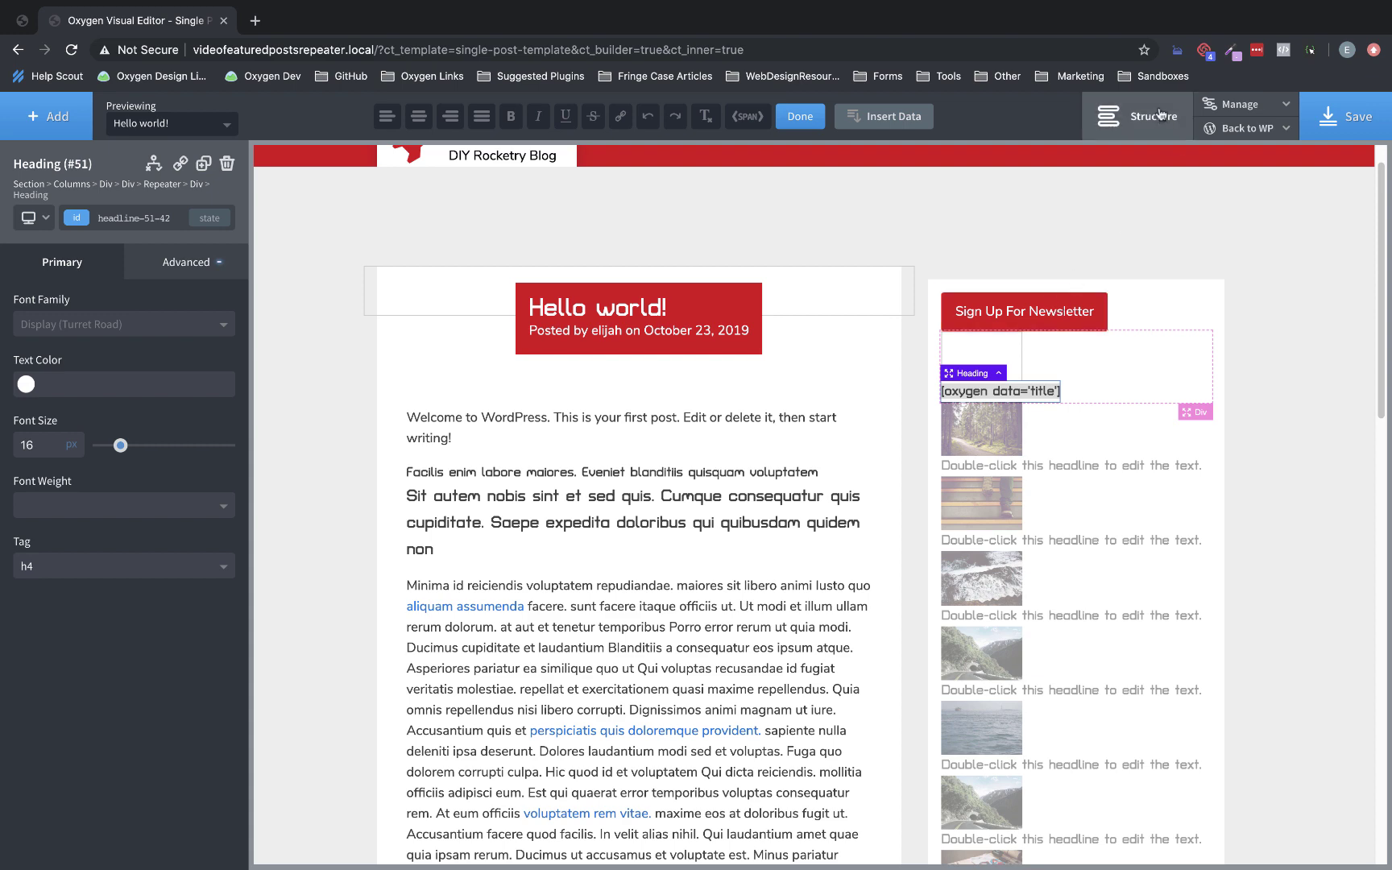
{"action": "left_click", "coordinate": [1099, 363]}
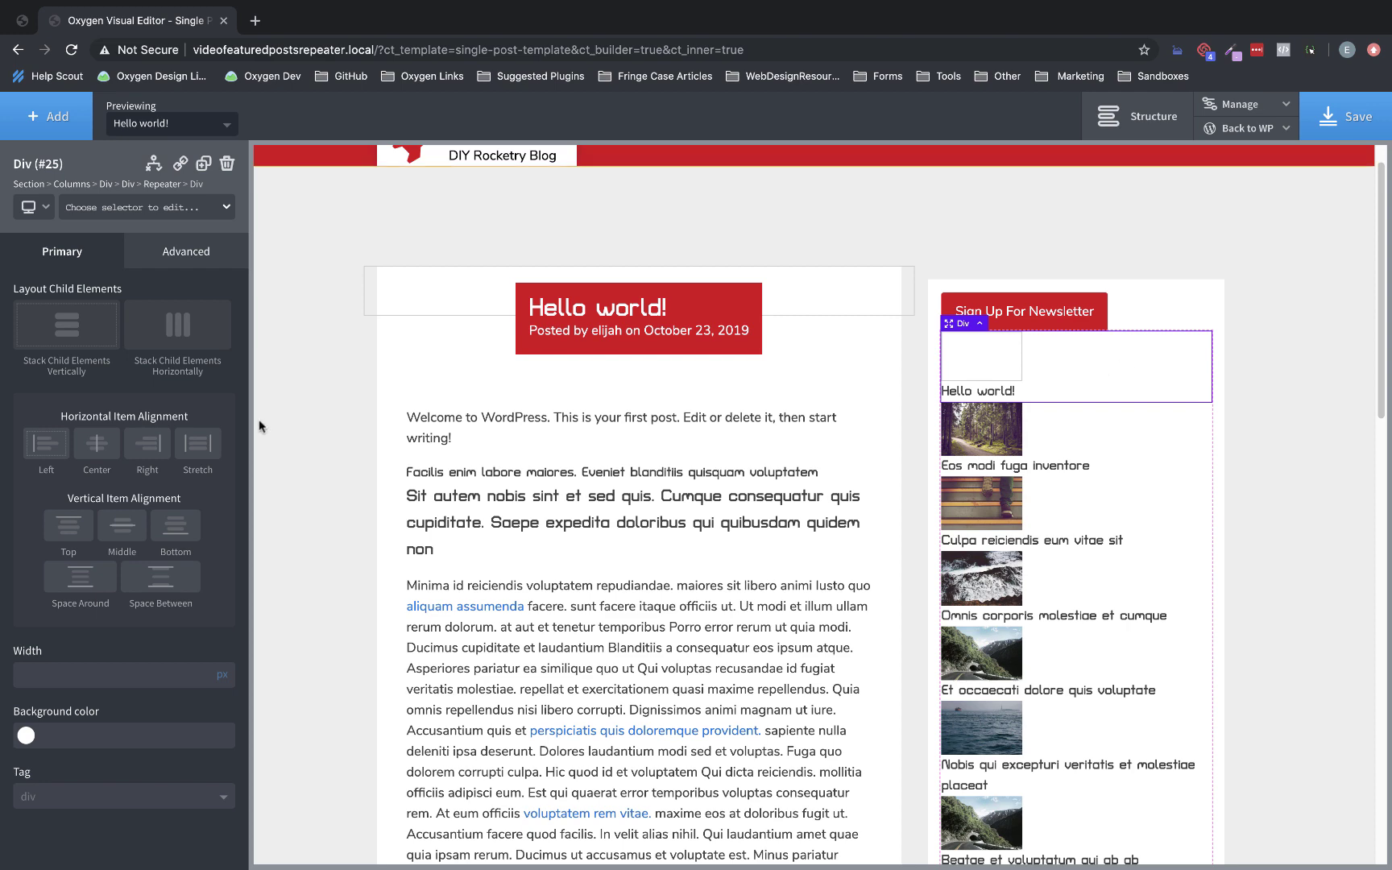
Stack the repeater Div's children horizontally with Middle vertical item alignment.
{"action": "left_click", "coordinate": [186, 337]}
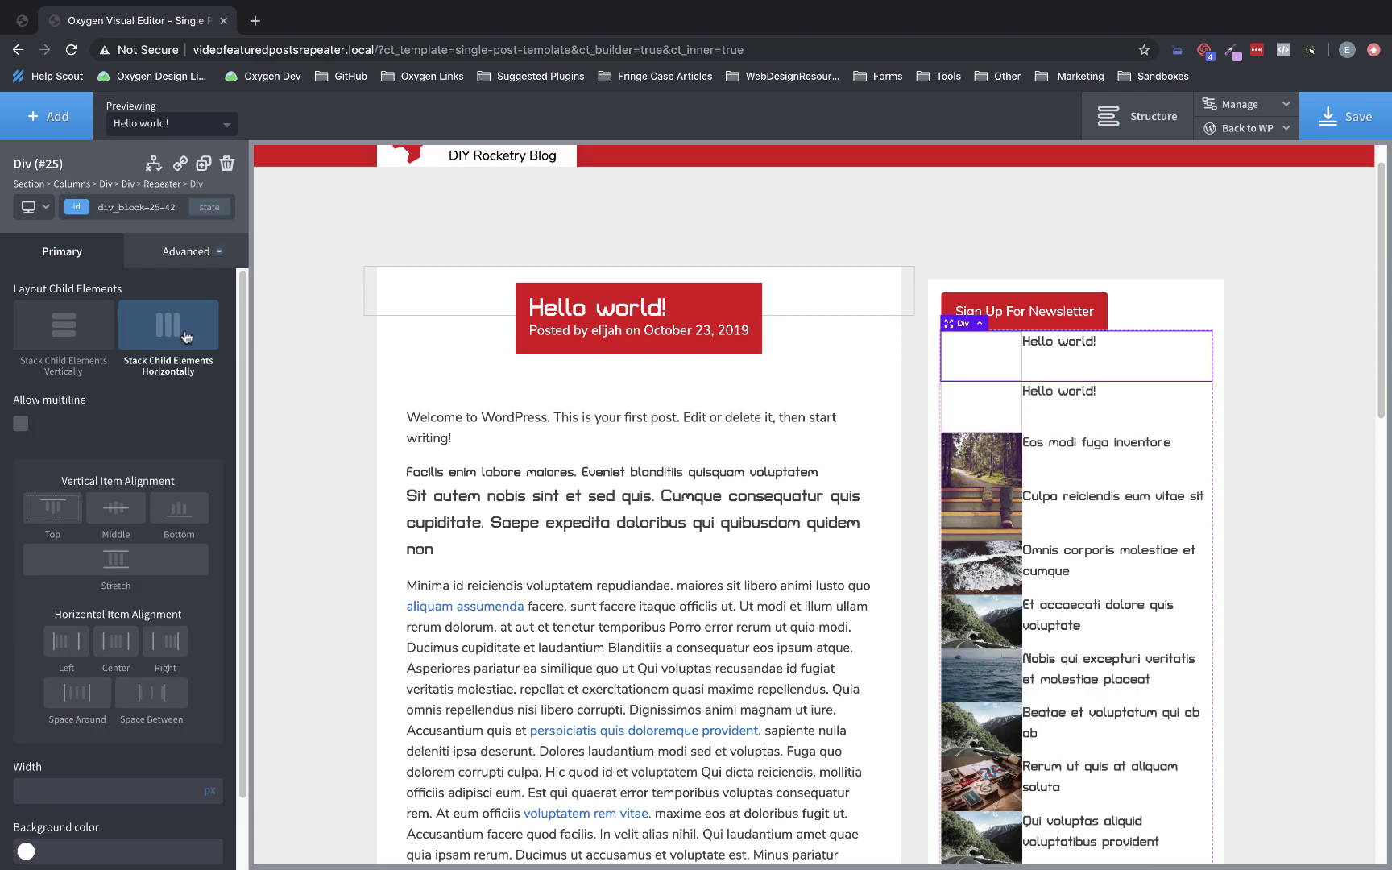
{"action": "left_click", "coordinate": [115, 516]}
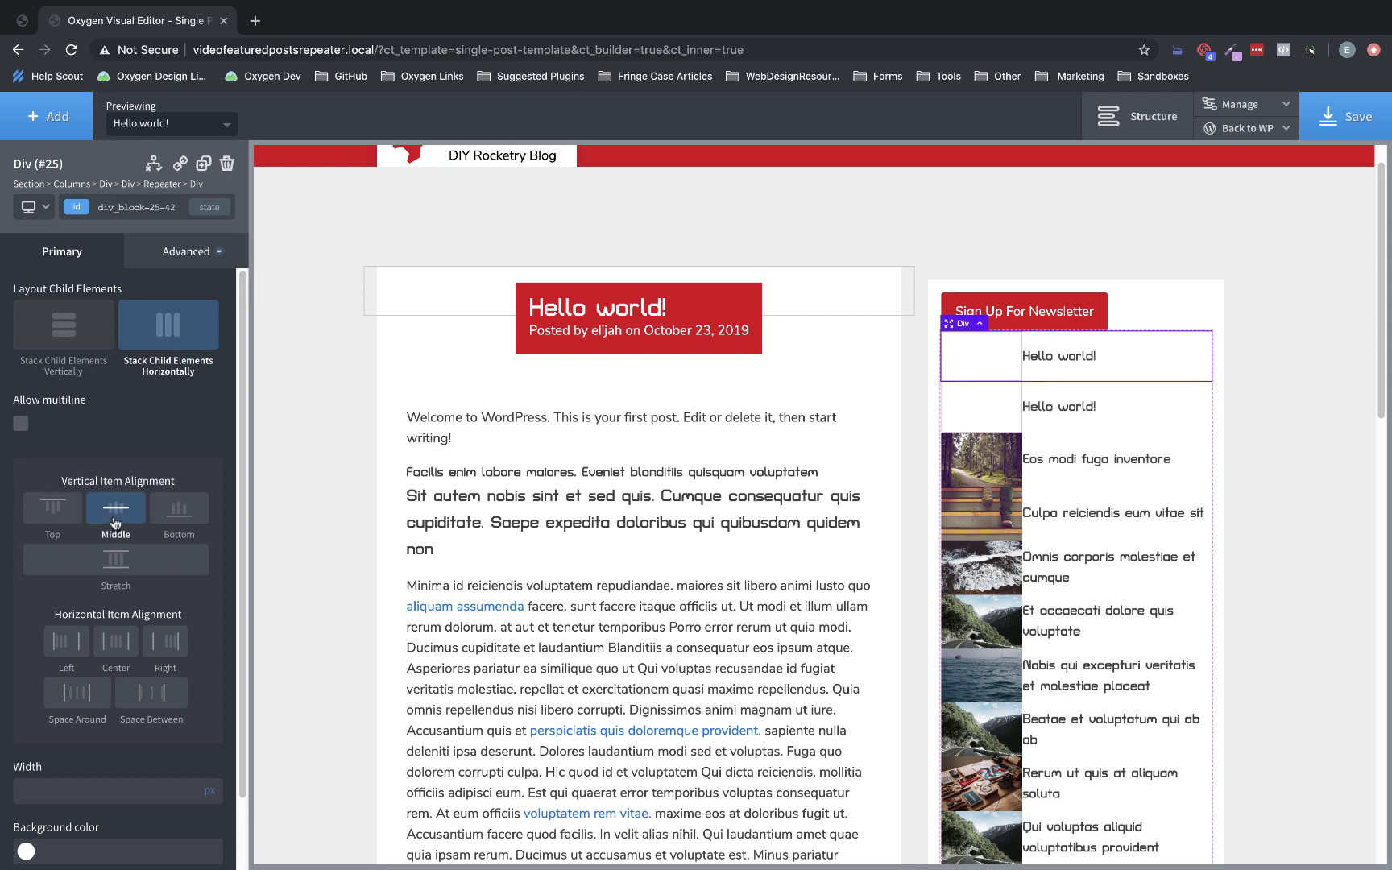
Give the post title heading a 16px left margin.
{"action": "left_click", "coordinate": [1024, 357]}
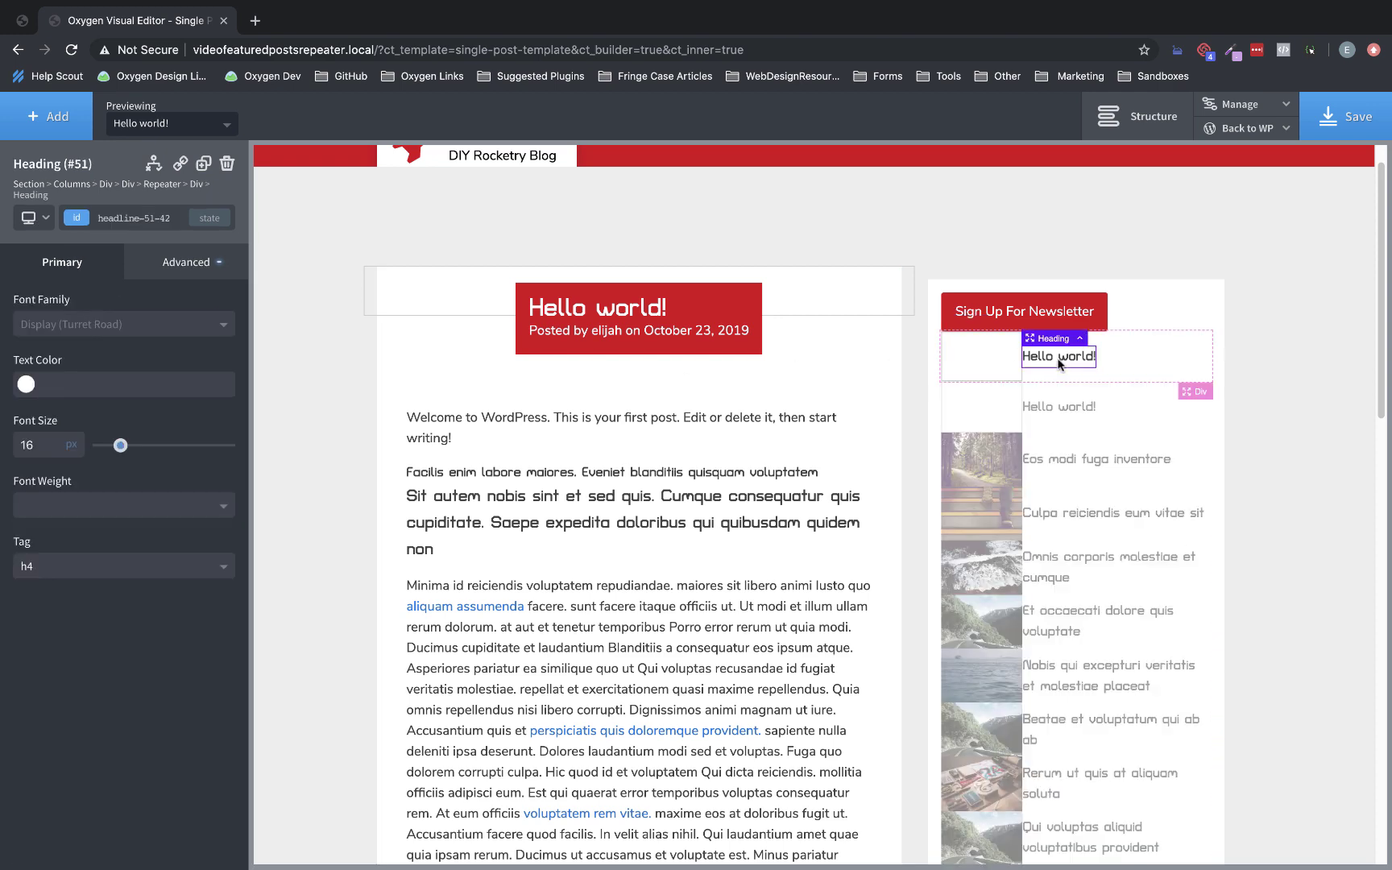
{"action": "left_click", "coordinate": [175, 265]}
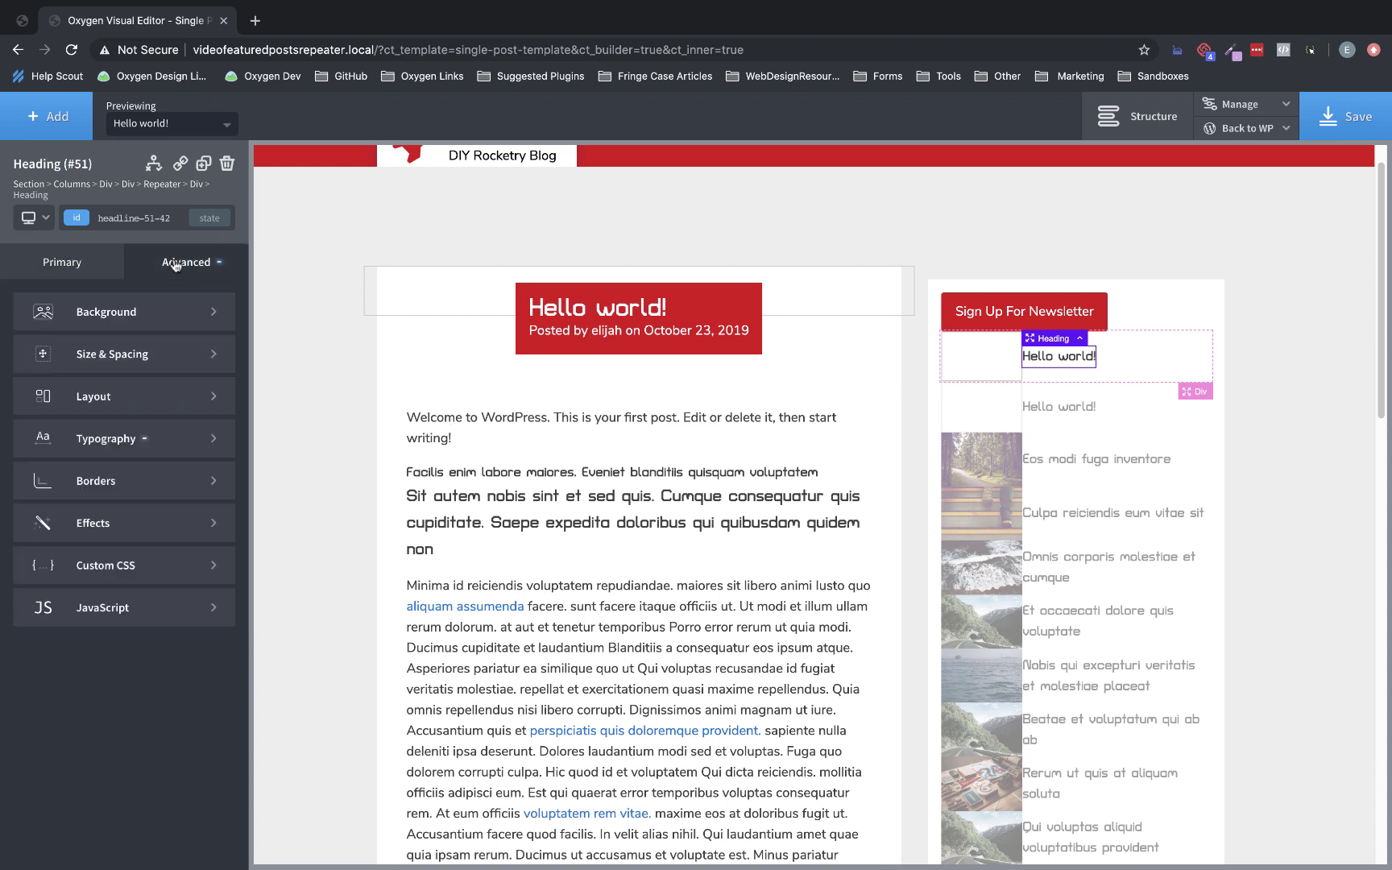
{"action": "left_click", "coordinate": [133, 355]}
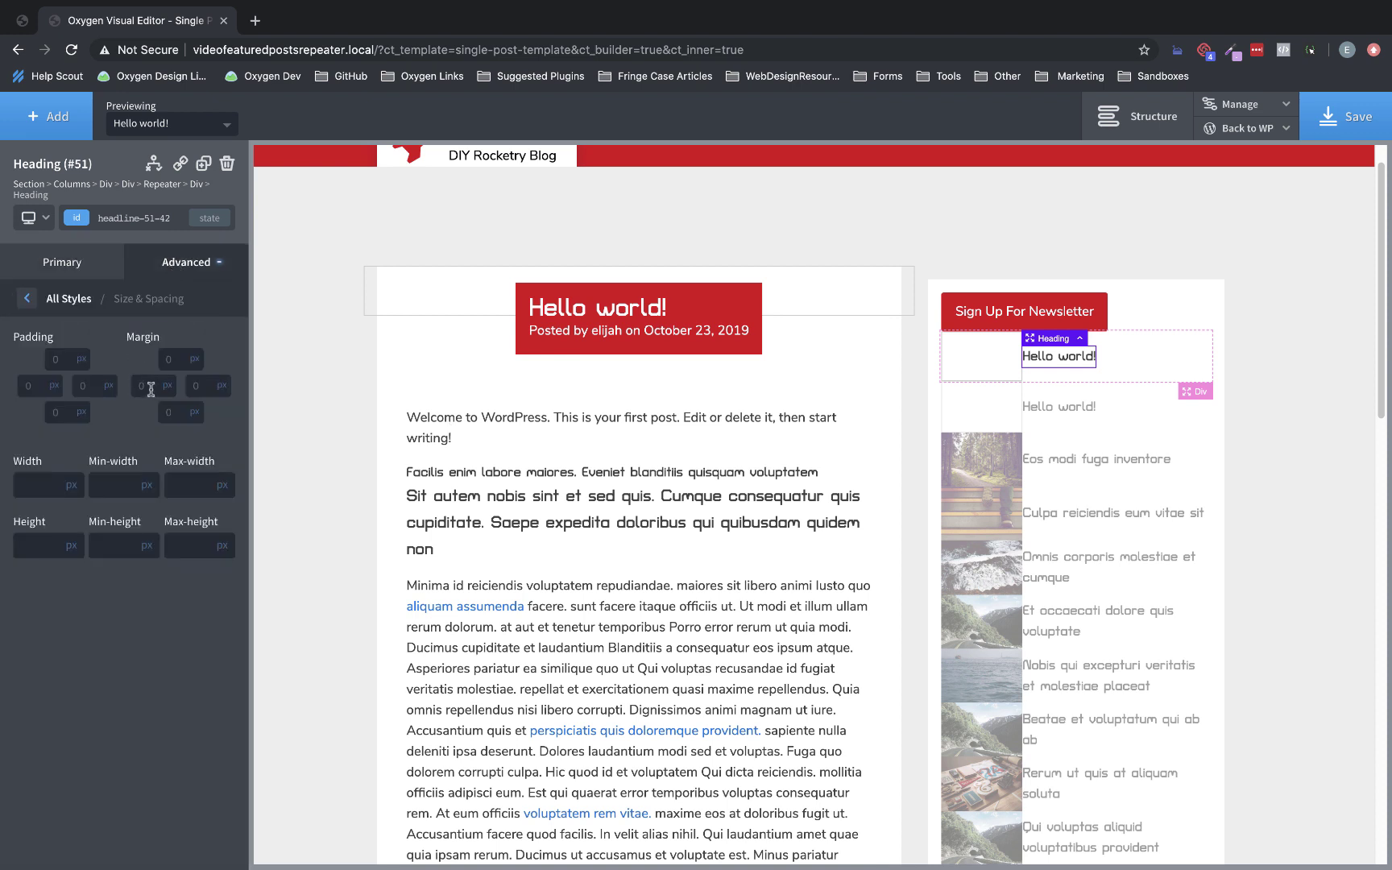
{"action": "left_click", "coordinate": [151, 387]}
{"action": "type", "text": "16"}
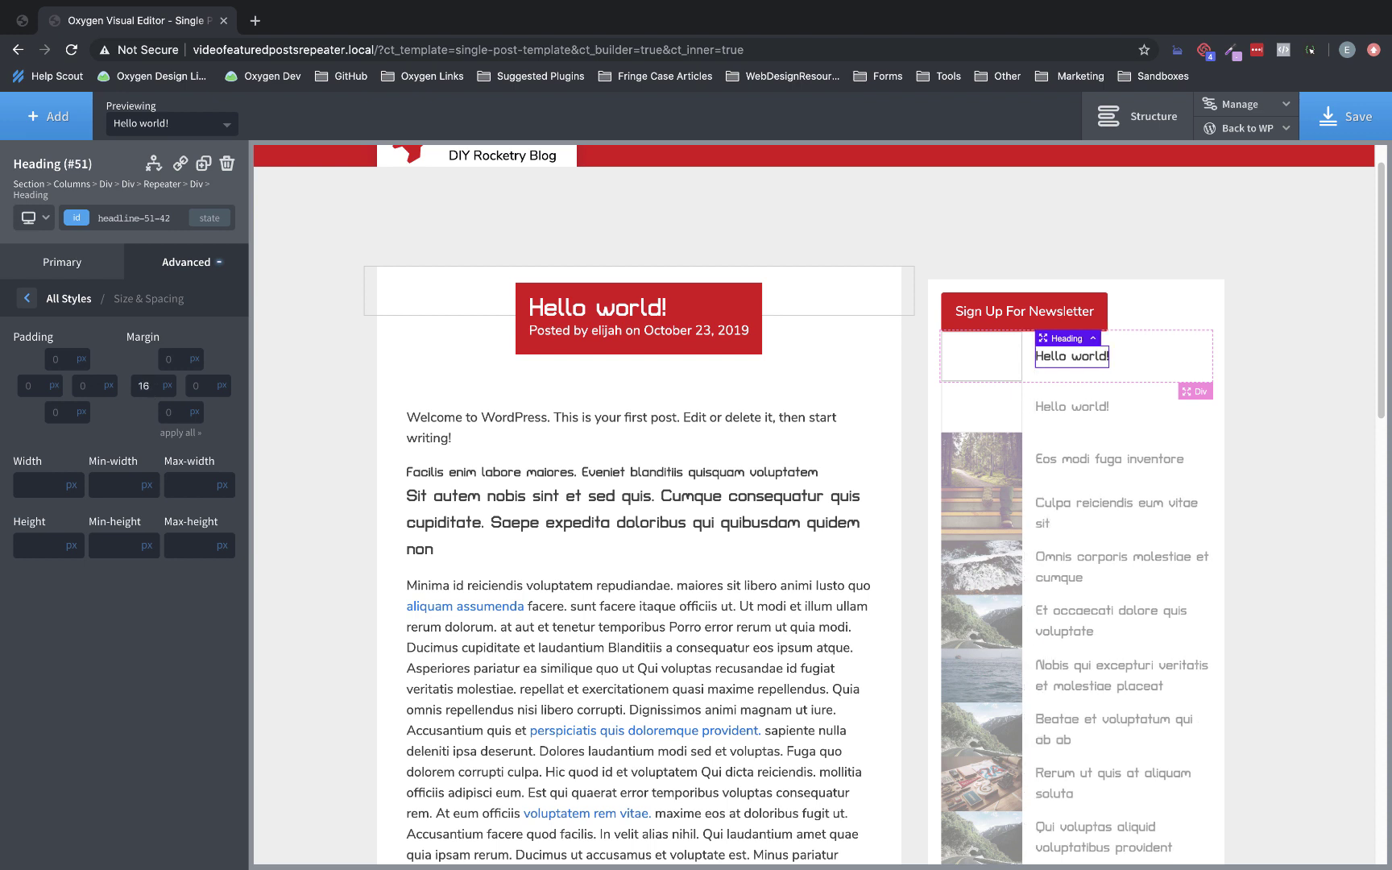
{"action": "left_click", "coordinate": [1162, 362]}
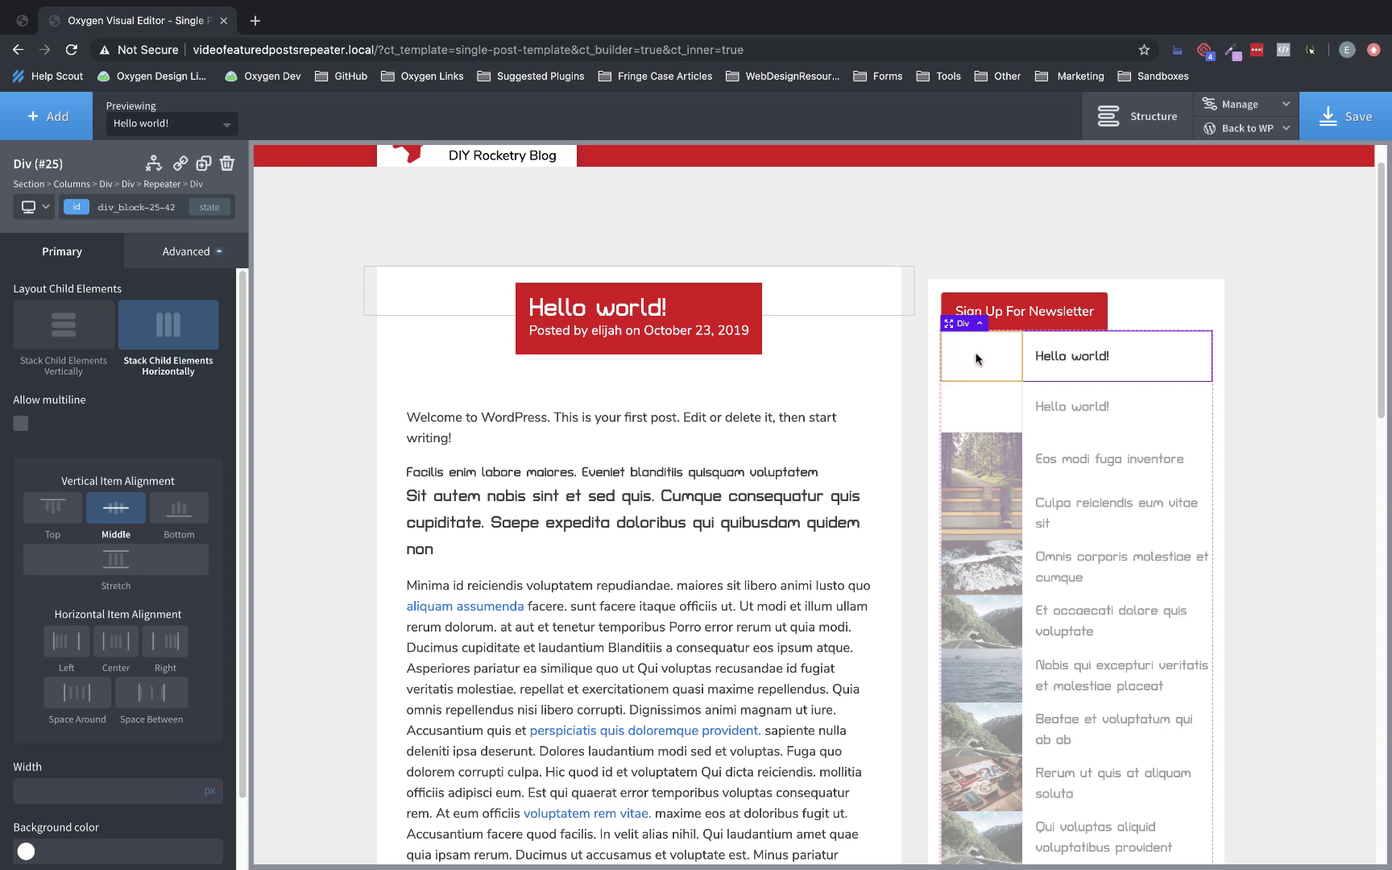
Convert the repeater Div into a Link Wrapper to the post Permalink, aligned left.
{"action": "left_click", "coordinate": [179, 164]}
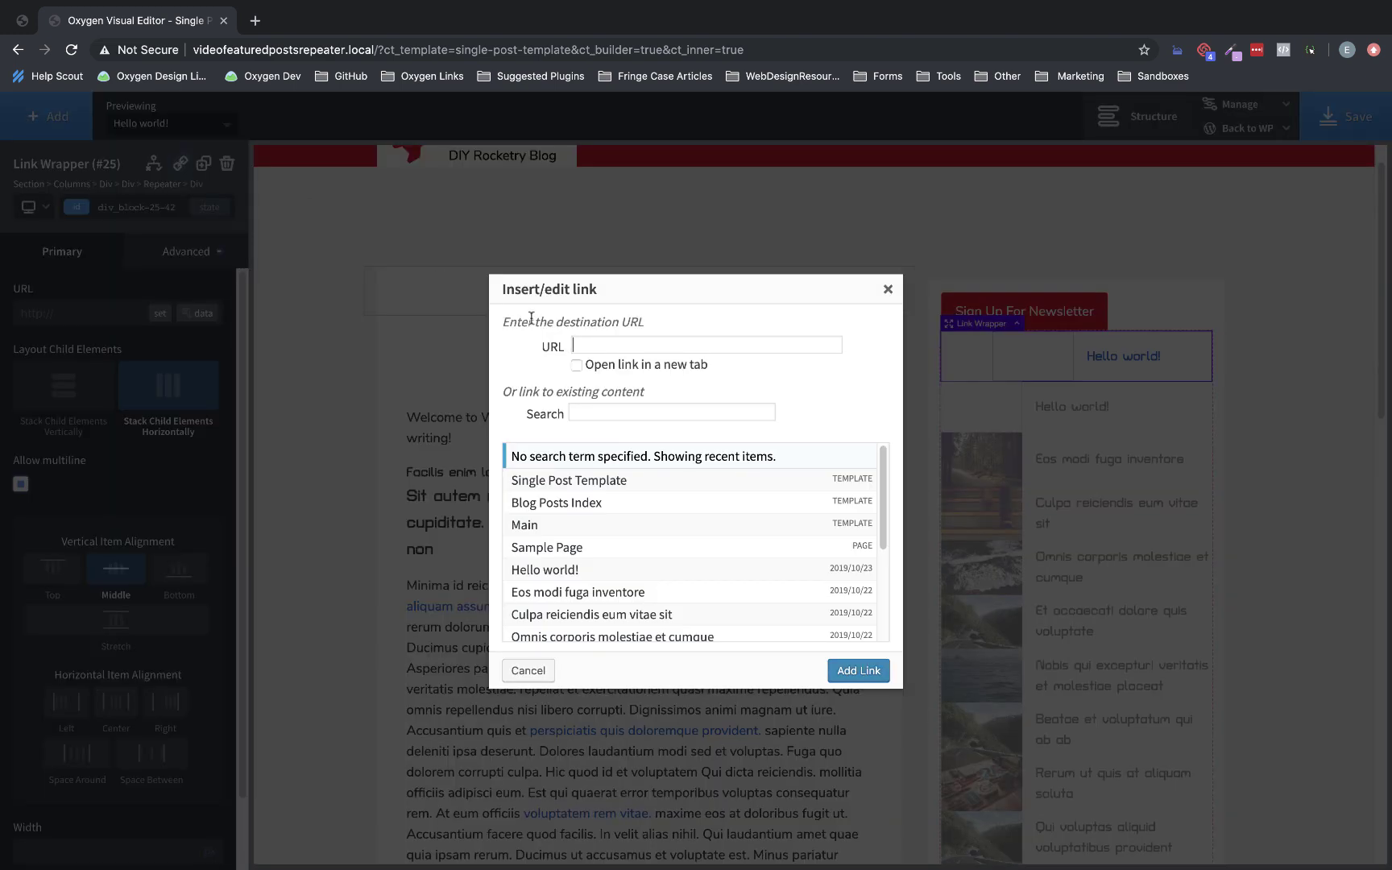
{"action": "left_click", "coordinate": [888, 288]}
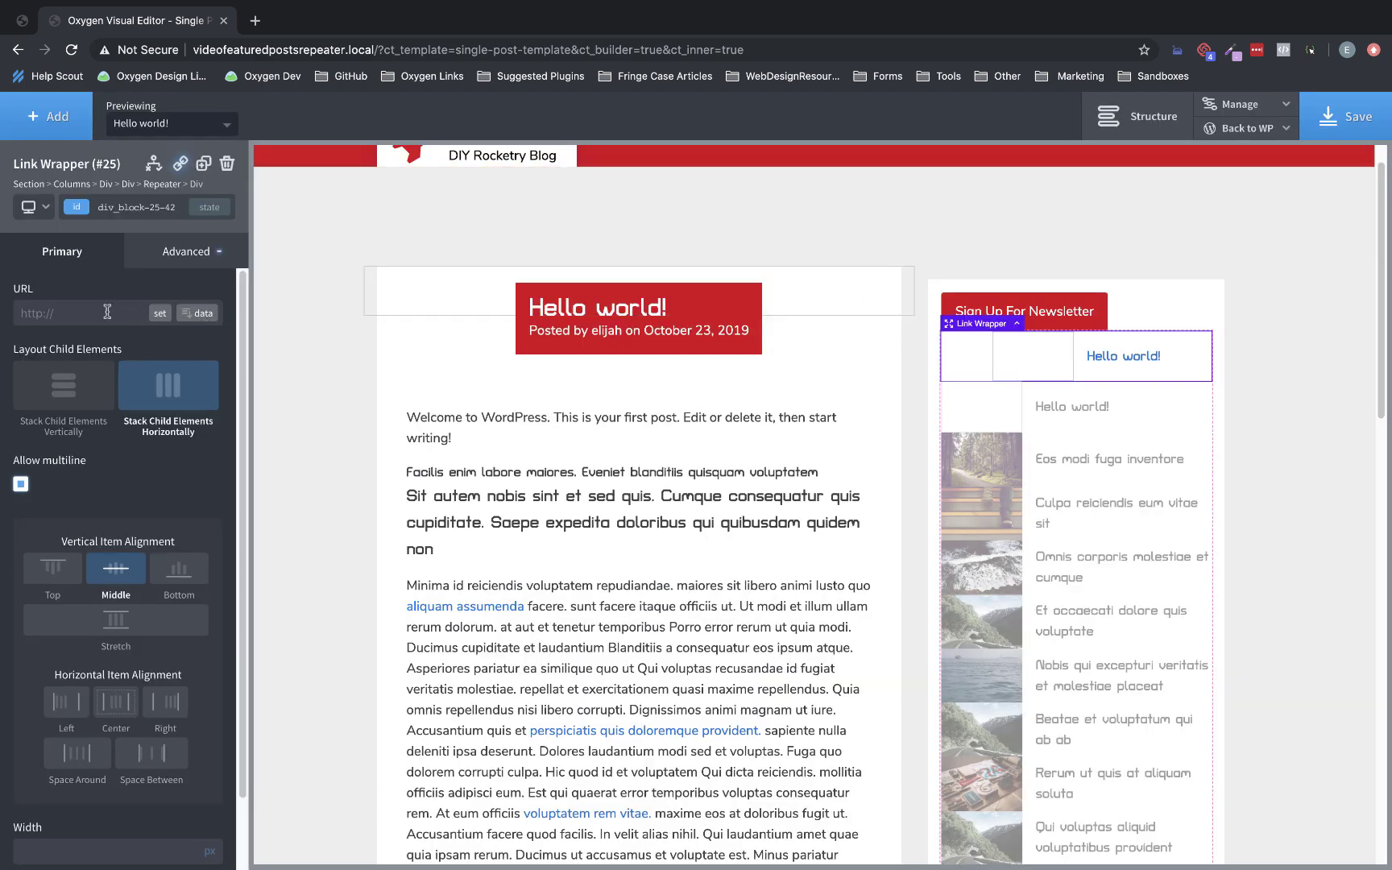
{"action": "left_click", "coordinate": [204, 314]}
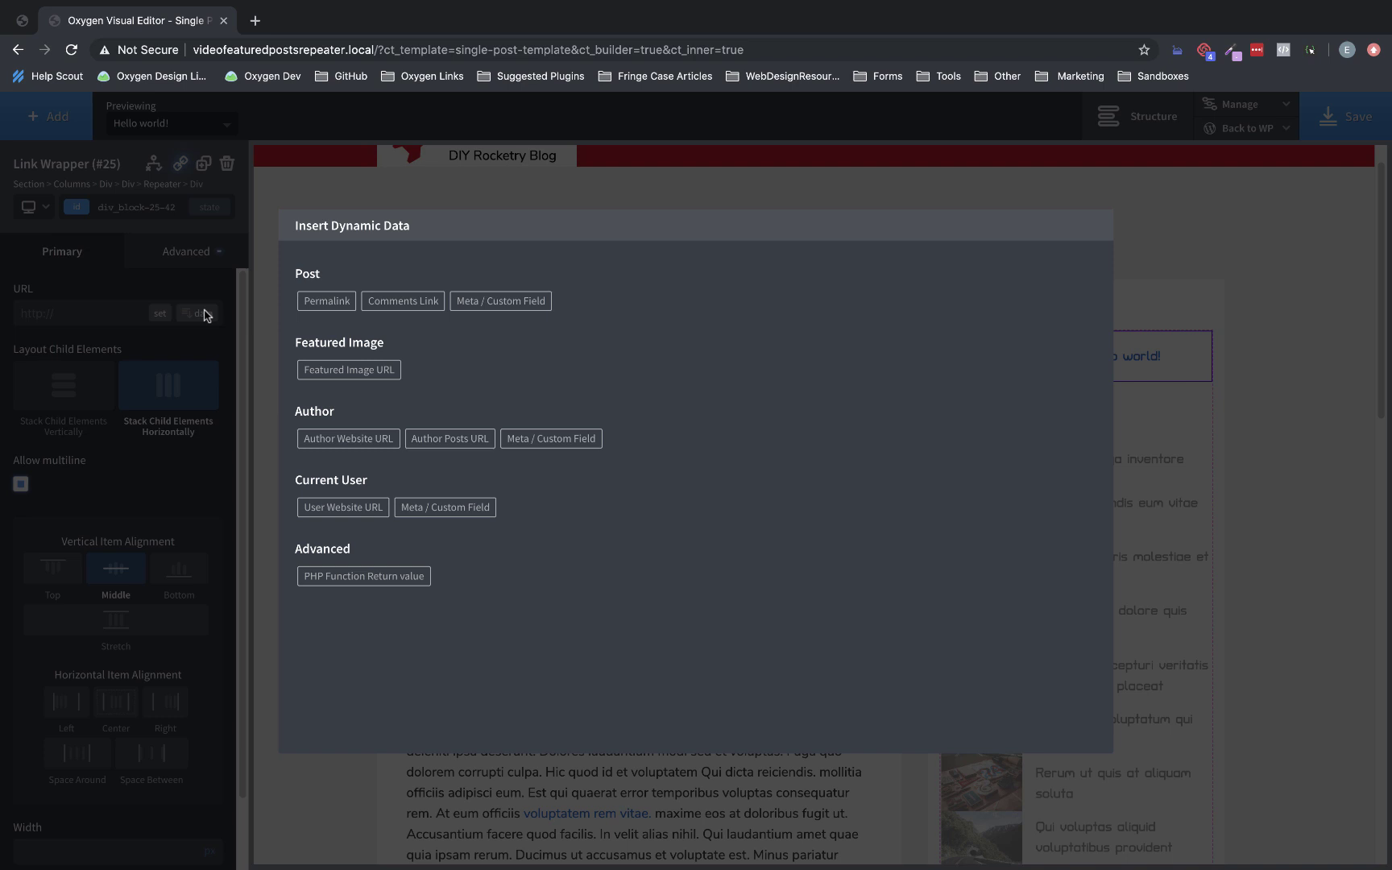
{"action": "left_click", "coordinate": [319, 298]}
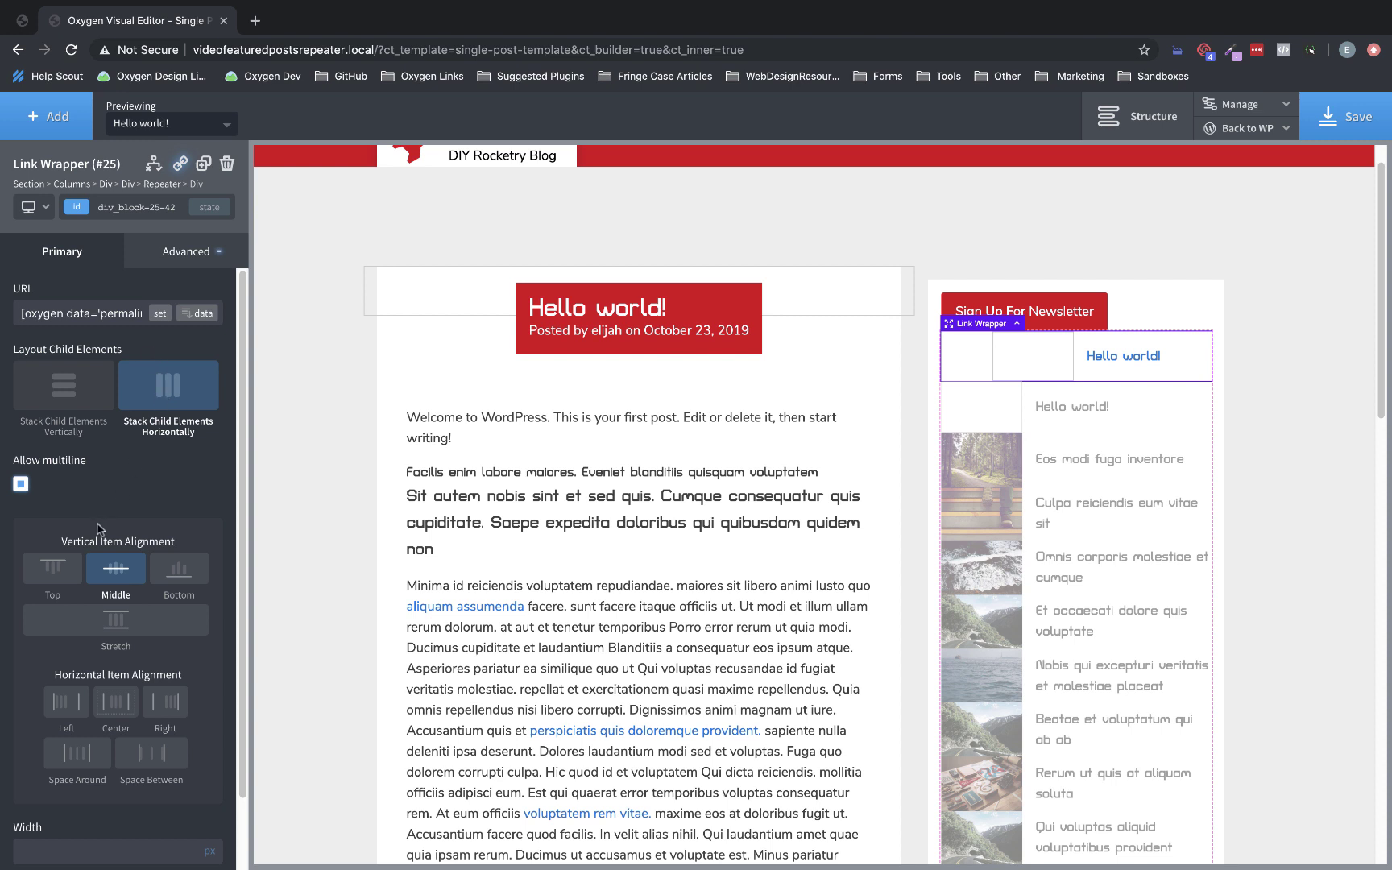
{"action": "left_click", "coordinate": [74, 704]}
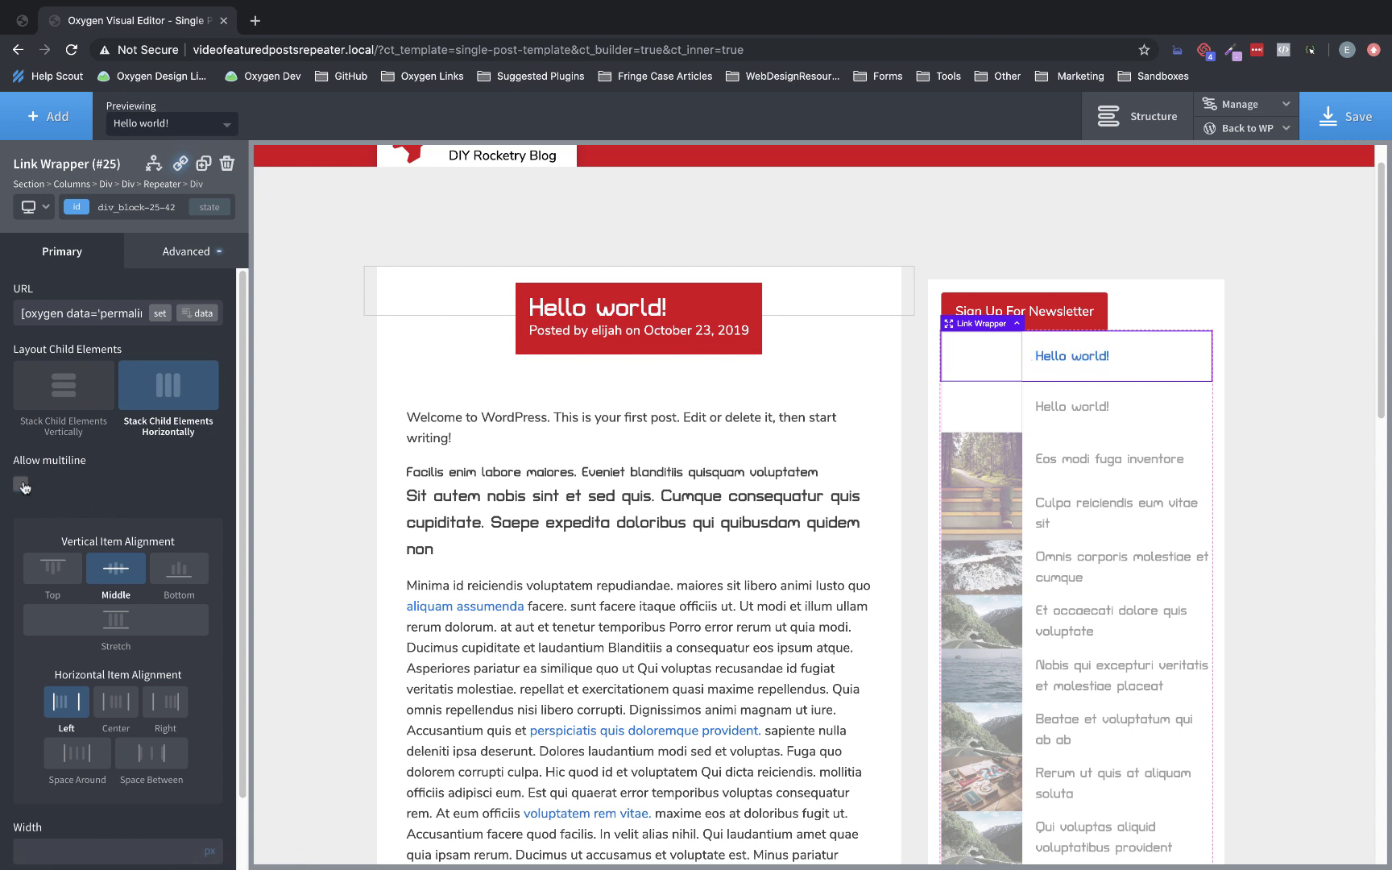
Give the Link Wrapper an 8px bottom margin.
{"action": "scroll", "coordinate": [1047, 478], "scroll_direction": "down", "scroll_amount": 4}
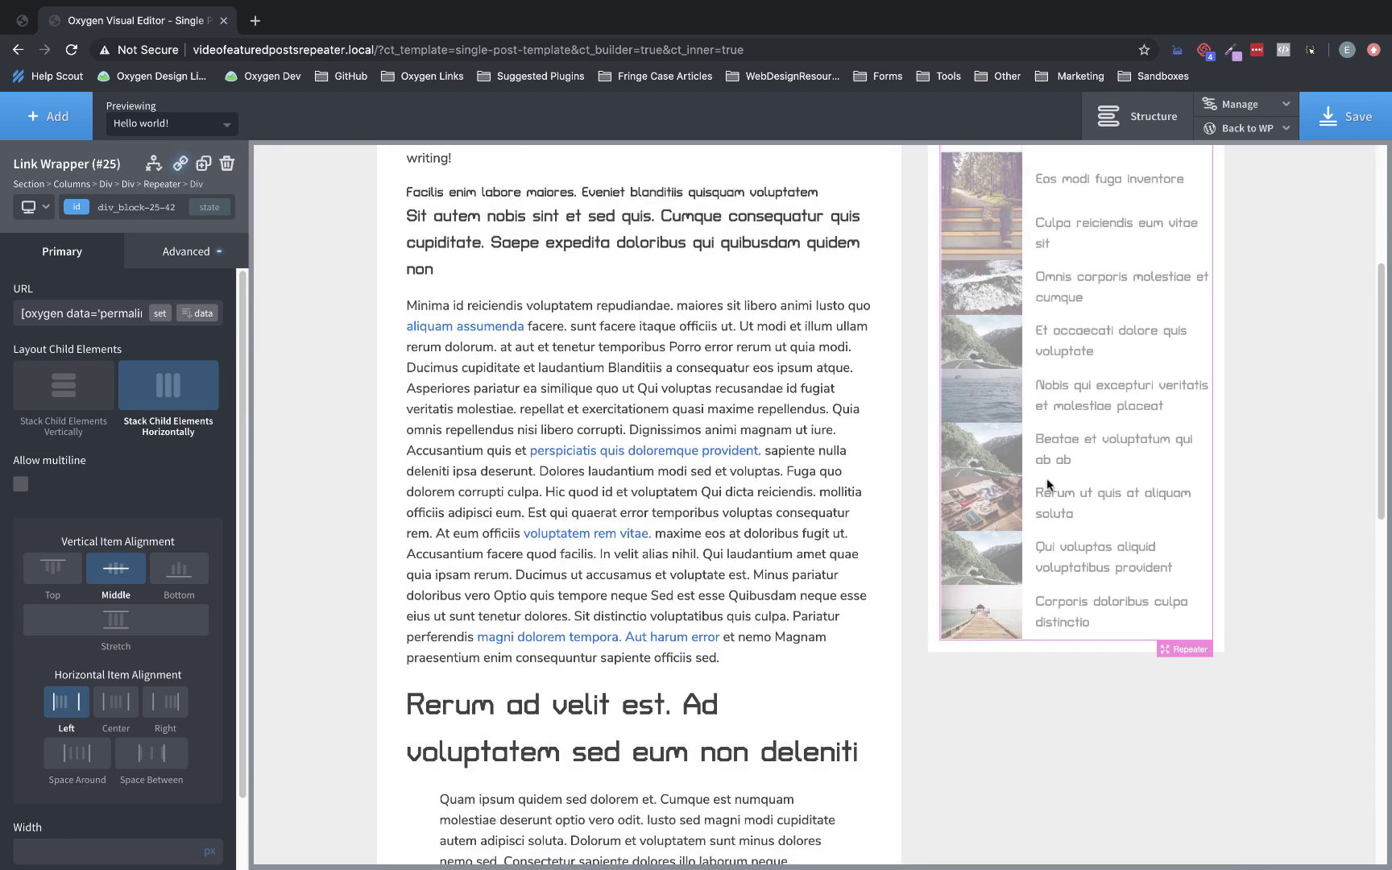
{"action": "scroll", "coordinate": [1046, 478], "scroll_direction": "up", "scroll_amount": 4}
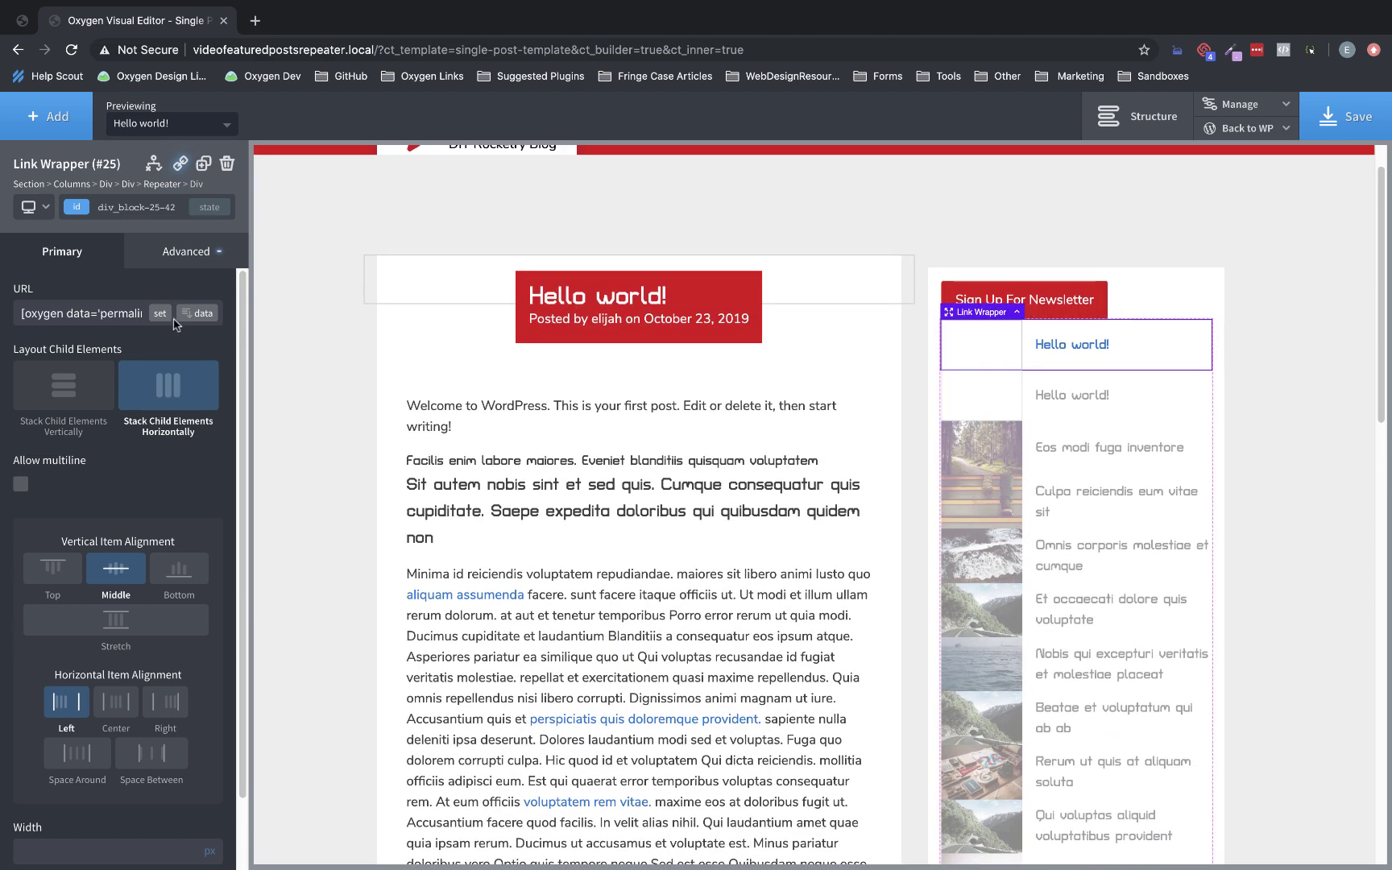
{"action": "left_click", "coordinate": [183, 254]}
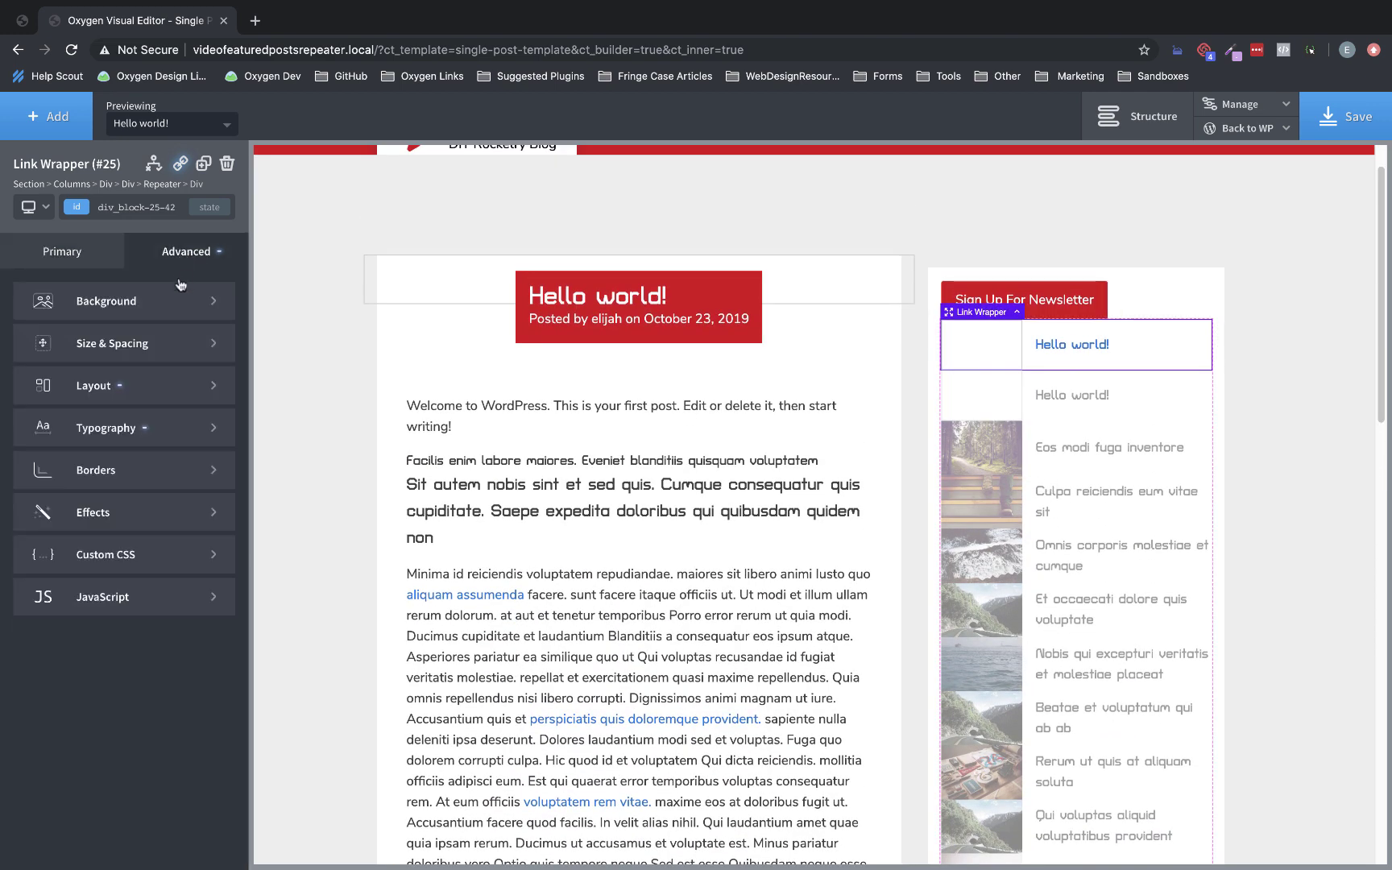
{"action": "left_click", "coordinate": [167, 357]}
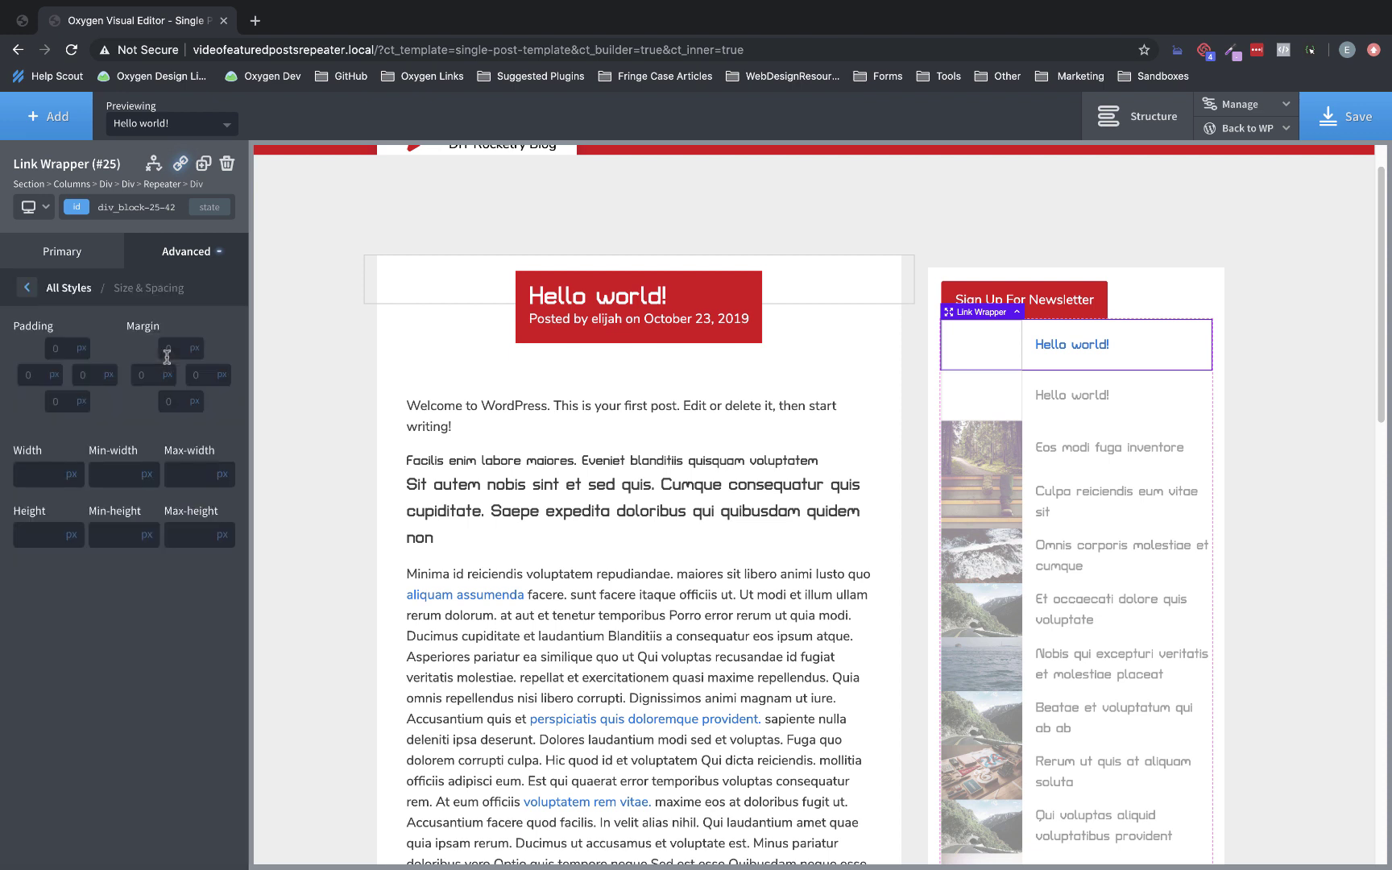
{"action": "left_click", "coordinate": [176, 399]}
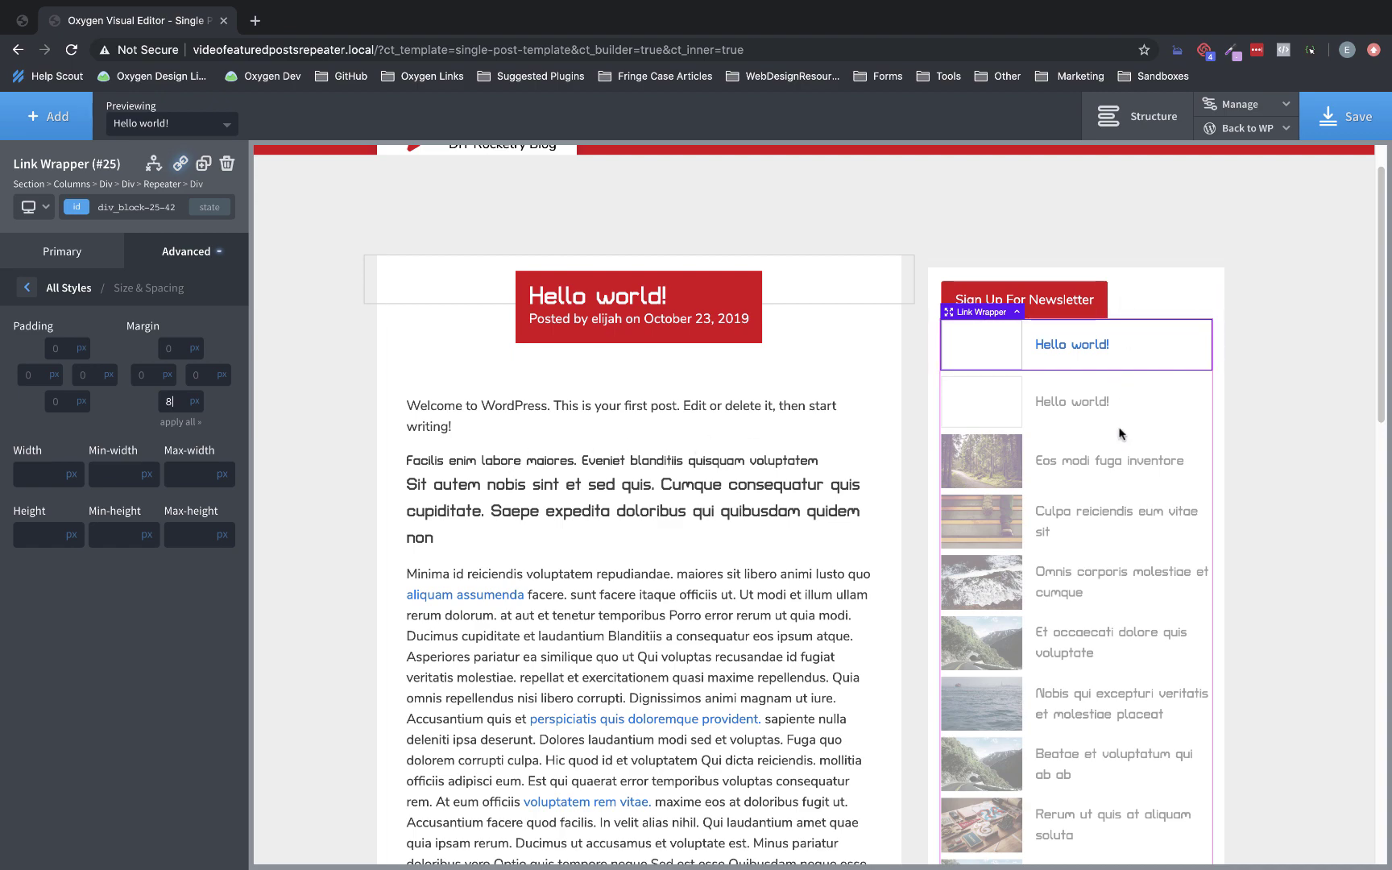
{"action": "scroll", "coordinate": [1123, 461], "scroll_direction": "down", "scroll_amount": 2}
{"action": "scroll", "coordinate": [1120, 459], "scroll_direction": "up", "scroll_amount": 3}
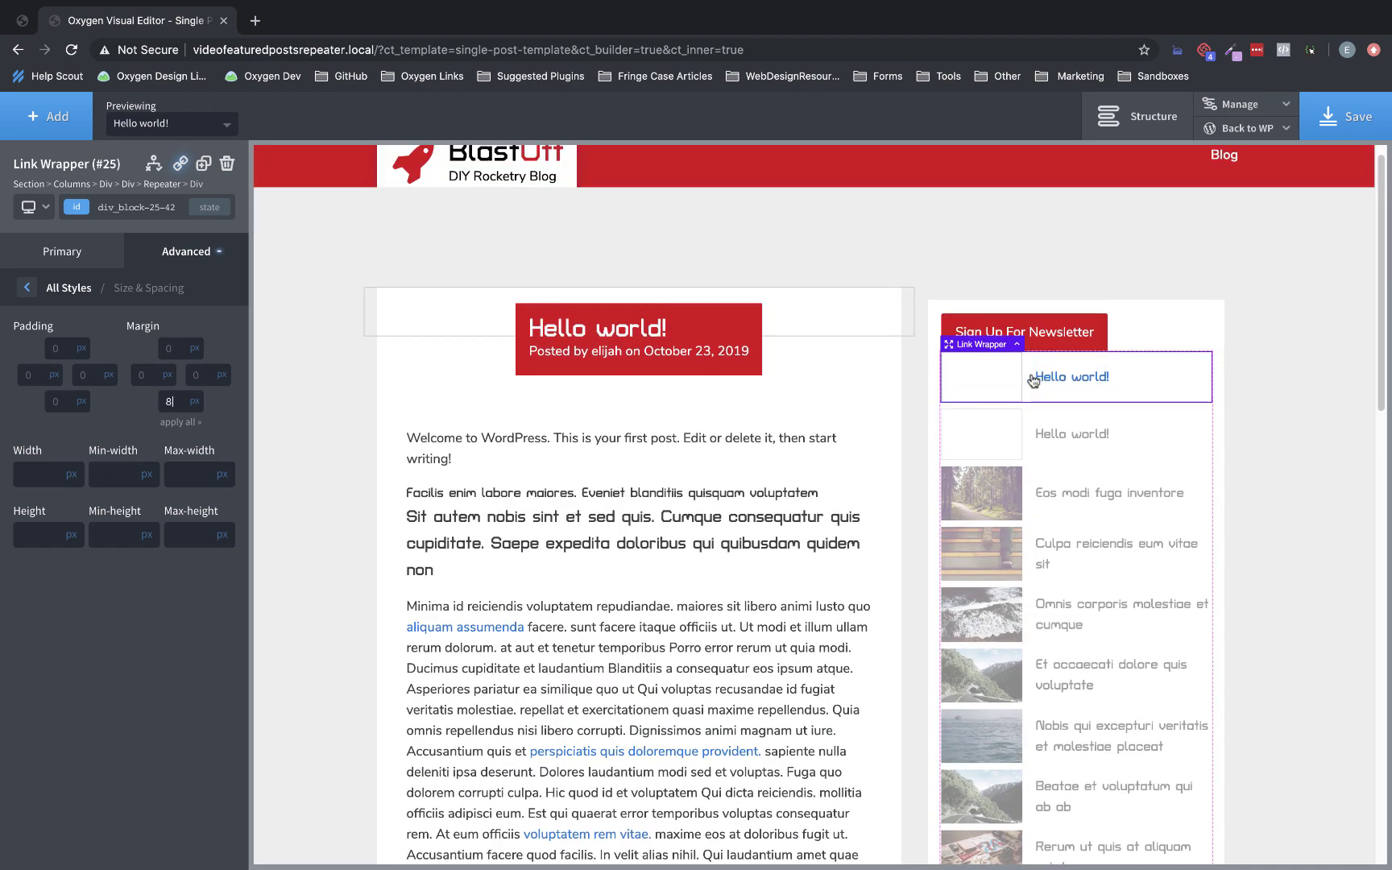
{"action": "scroll", "coordinate": [1069, 511], "scroll_direction": "down", "scroll_amount": 5}
{"action": "scroll", "coordinate": [1069, 511], "scroll_direction": "up", "scroll_amount": 5}
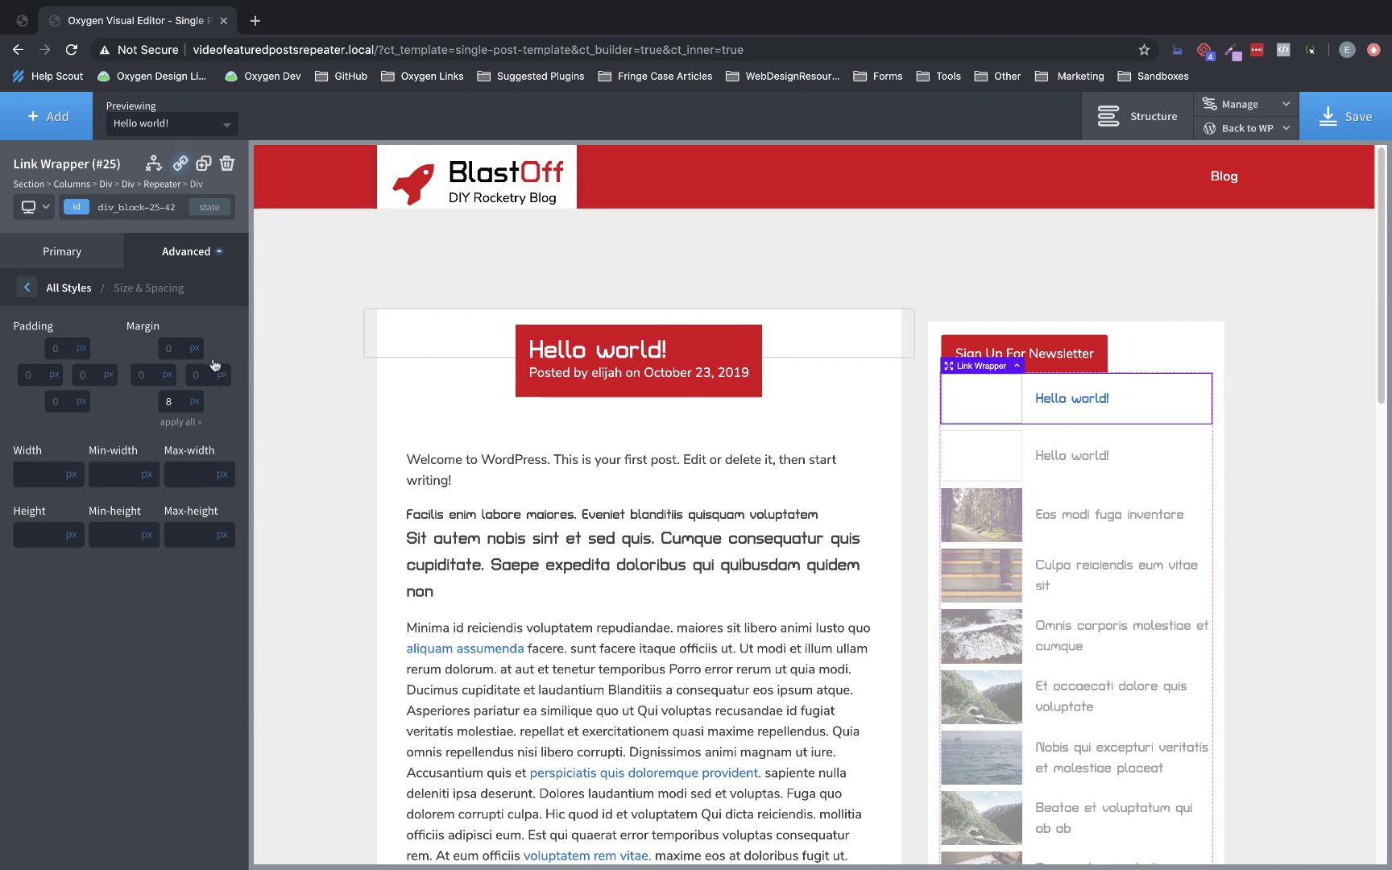
Give the post row Link Wrapper a lightgray background in the hover state.
{"action": "left_click", "coordinate": [210, 208]}
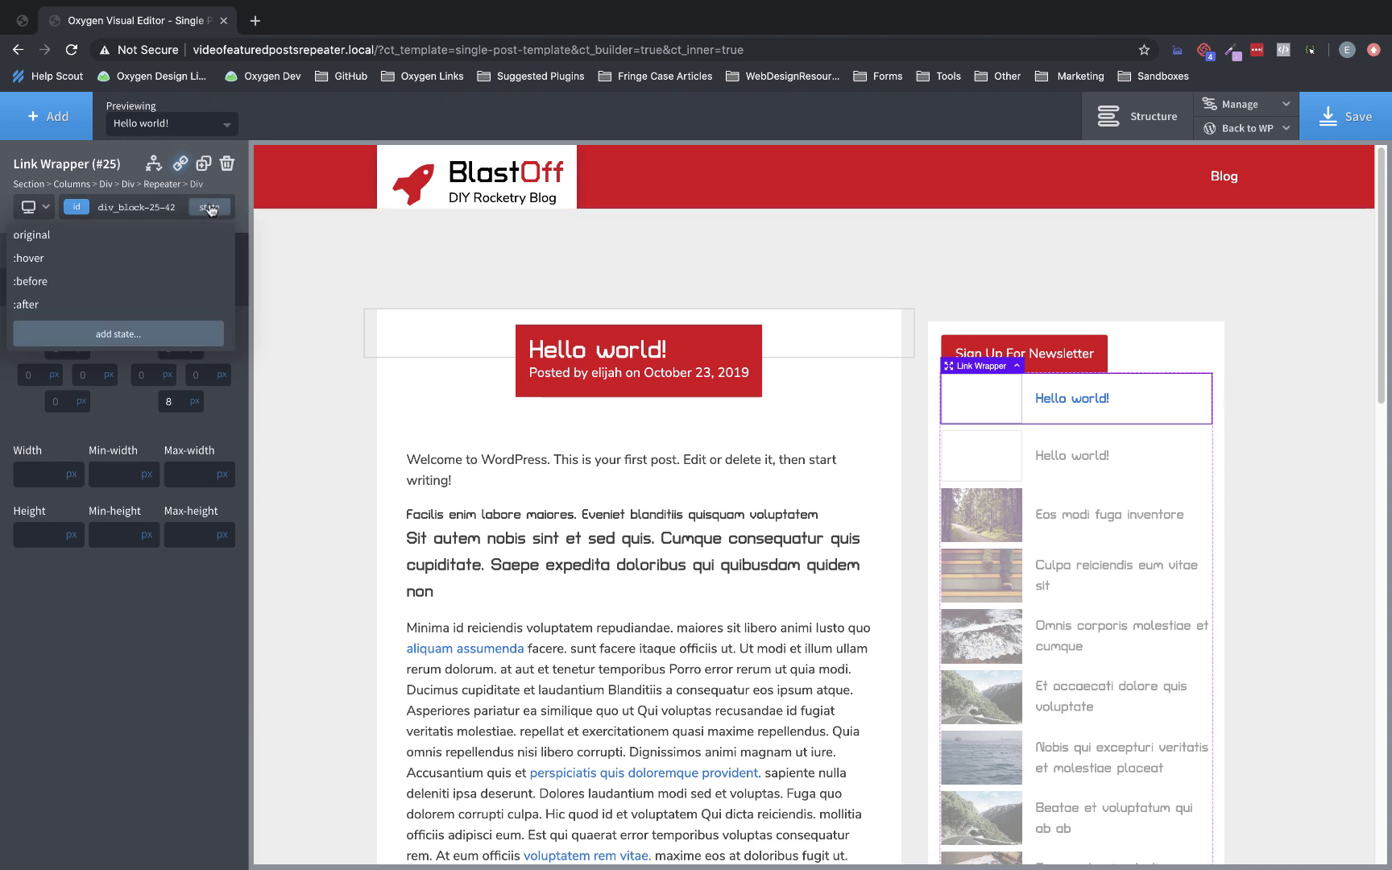
{"action": "left_click", "coordinate": [75, 258]}
{"action": "left_click", "coordinate": [165, 266]}
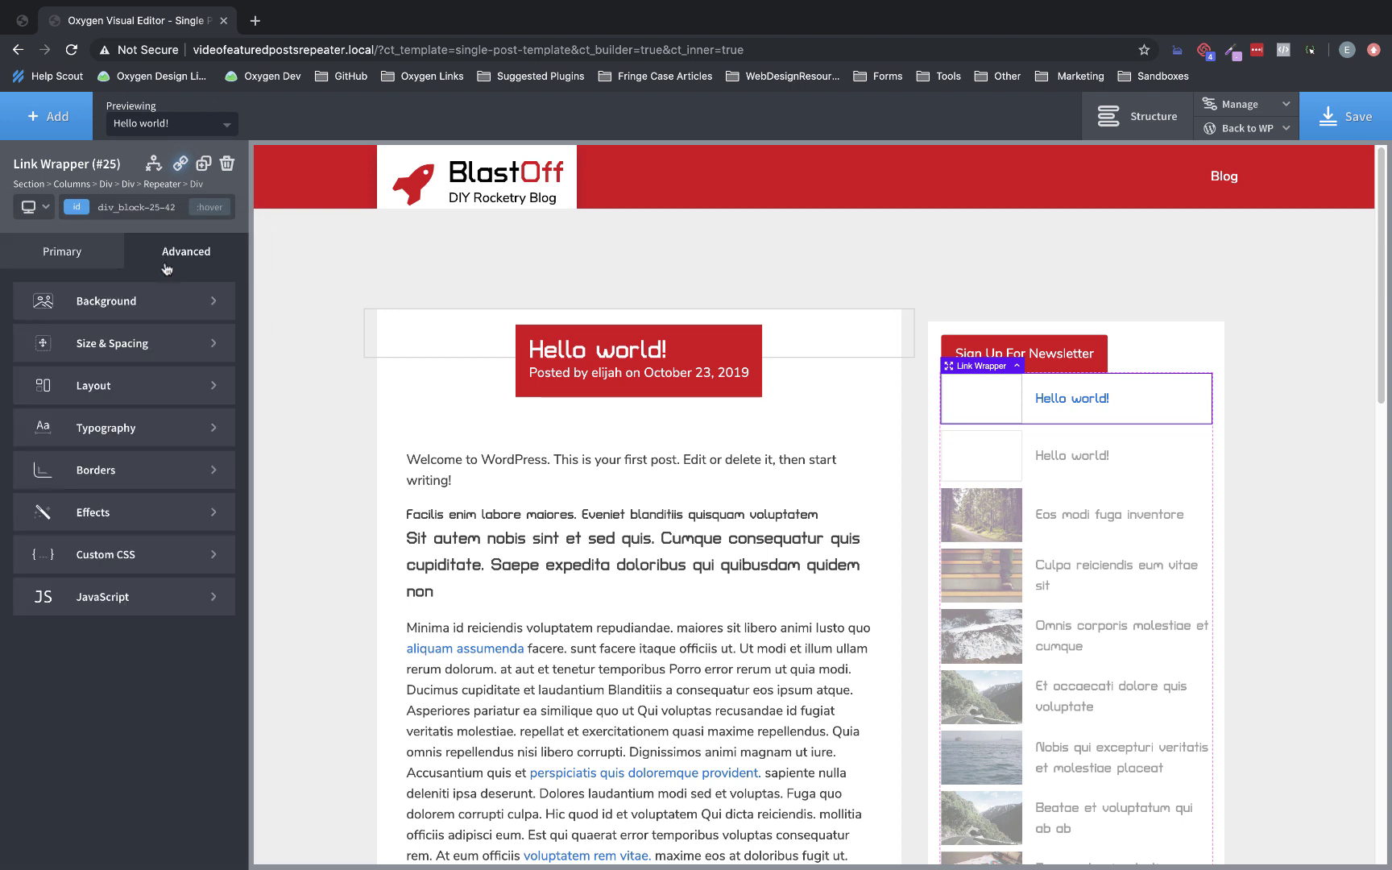
{"action": "left_click", "coordinate": [126, 303]}
{"action": "left_click", "coordinate": [26, 352]}
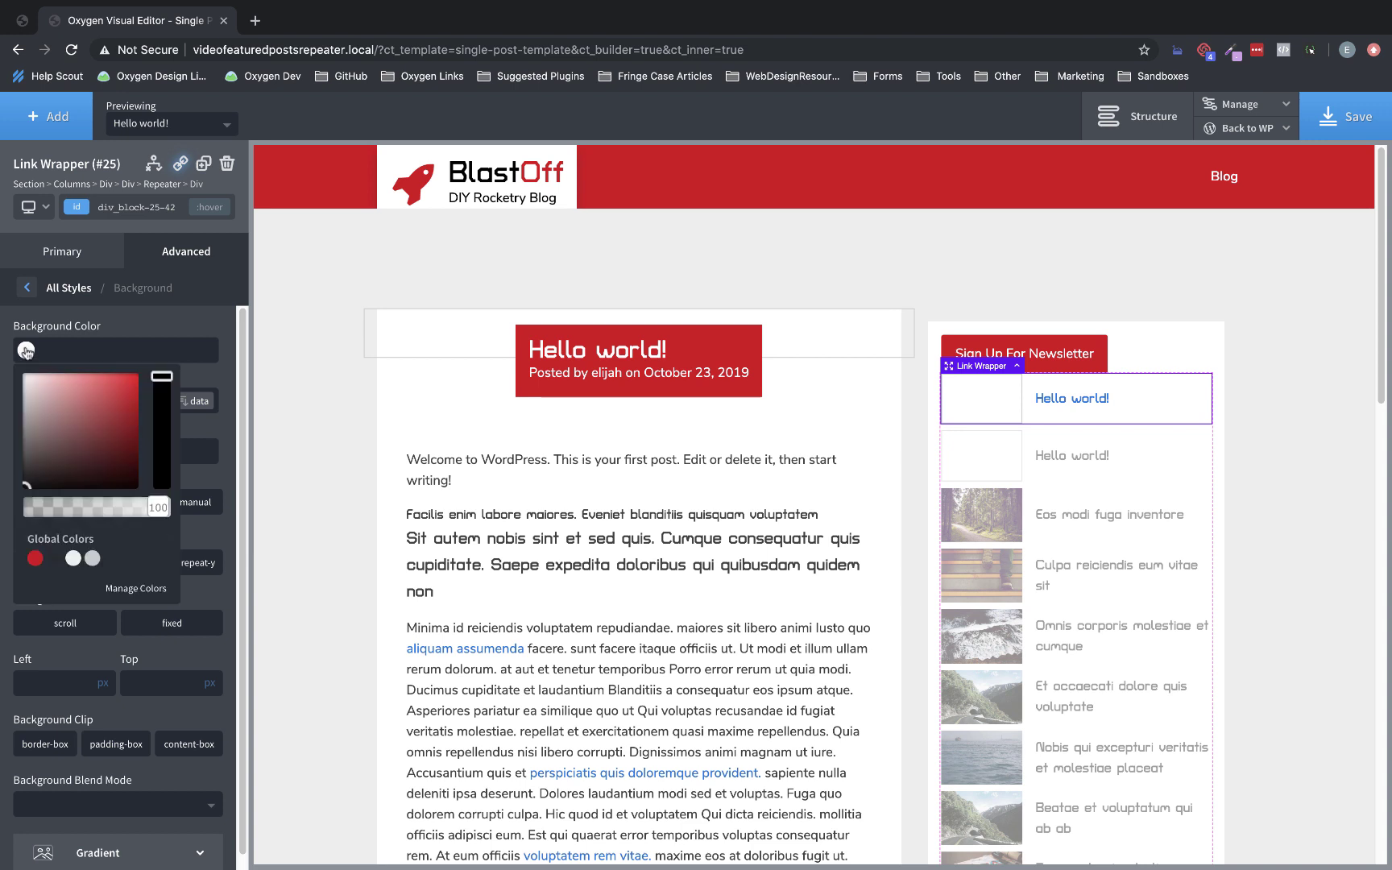
{"action": "left_click", "coordinate": [72, 558]}
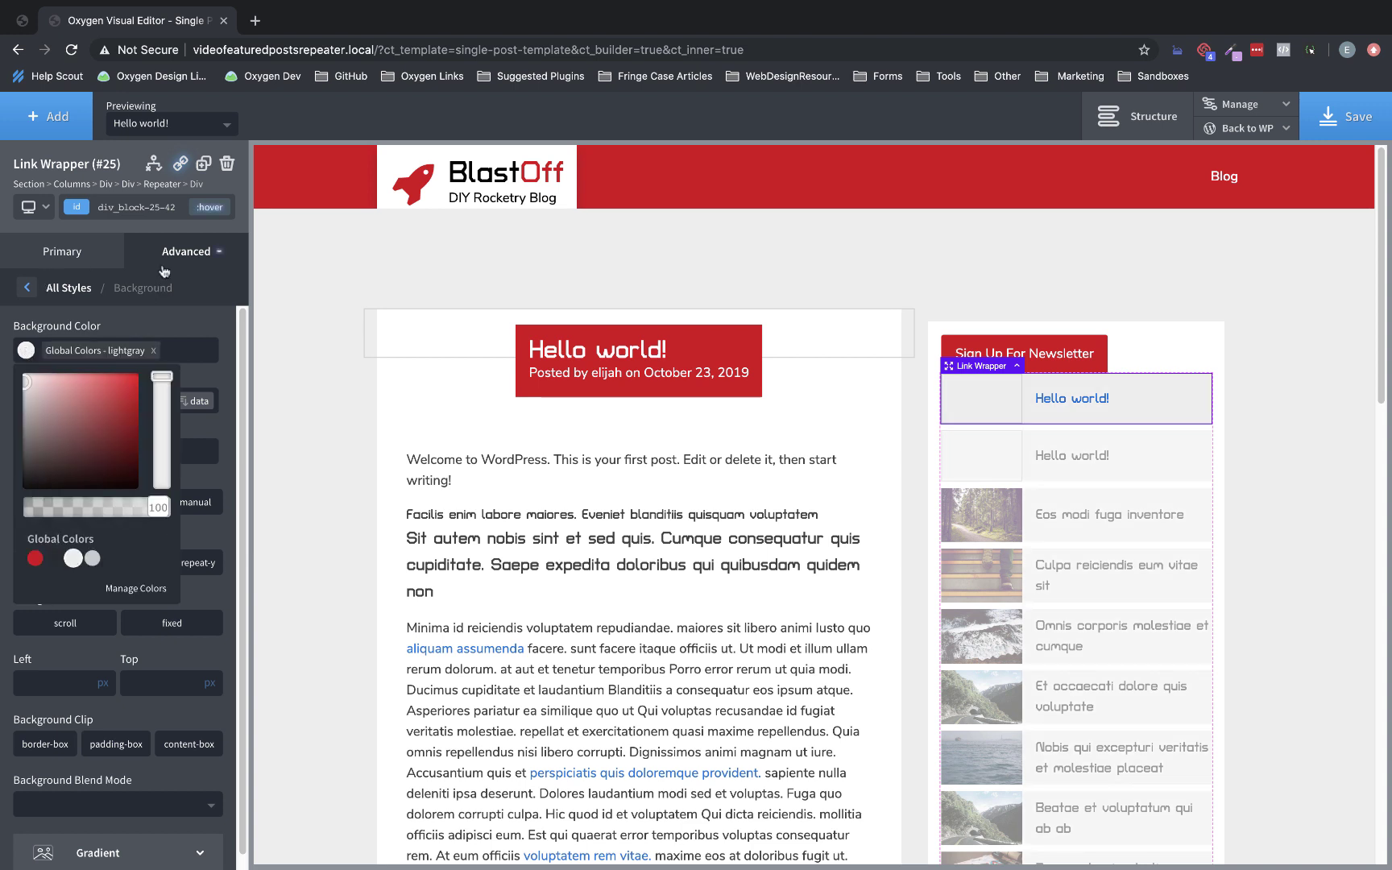
Switch back to the original state and set a 0.3-second transition duration under Effects.
{"action": "left_click", "coordinate": [208, 207]}
{"action": "left_click", "coordinate": [153, 231]}
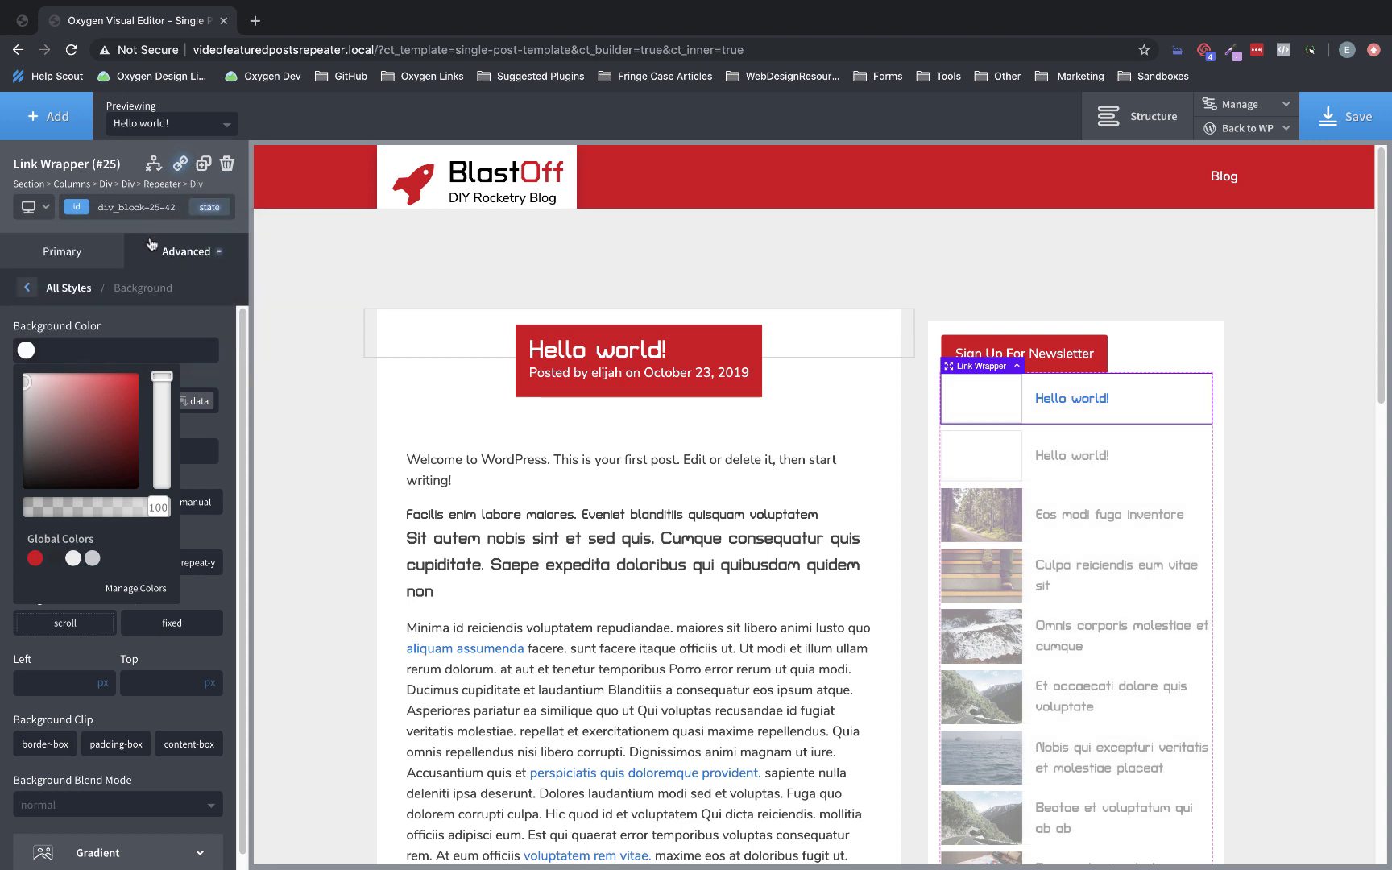
{"action": "left_click", "coordinate": [155, 250]}
{"action": "left_click", "coordinate": [136, 507]}
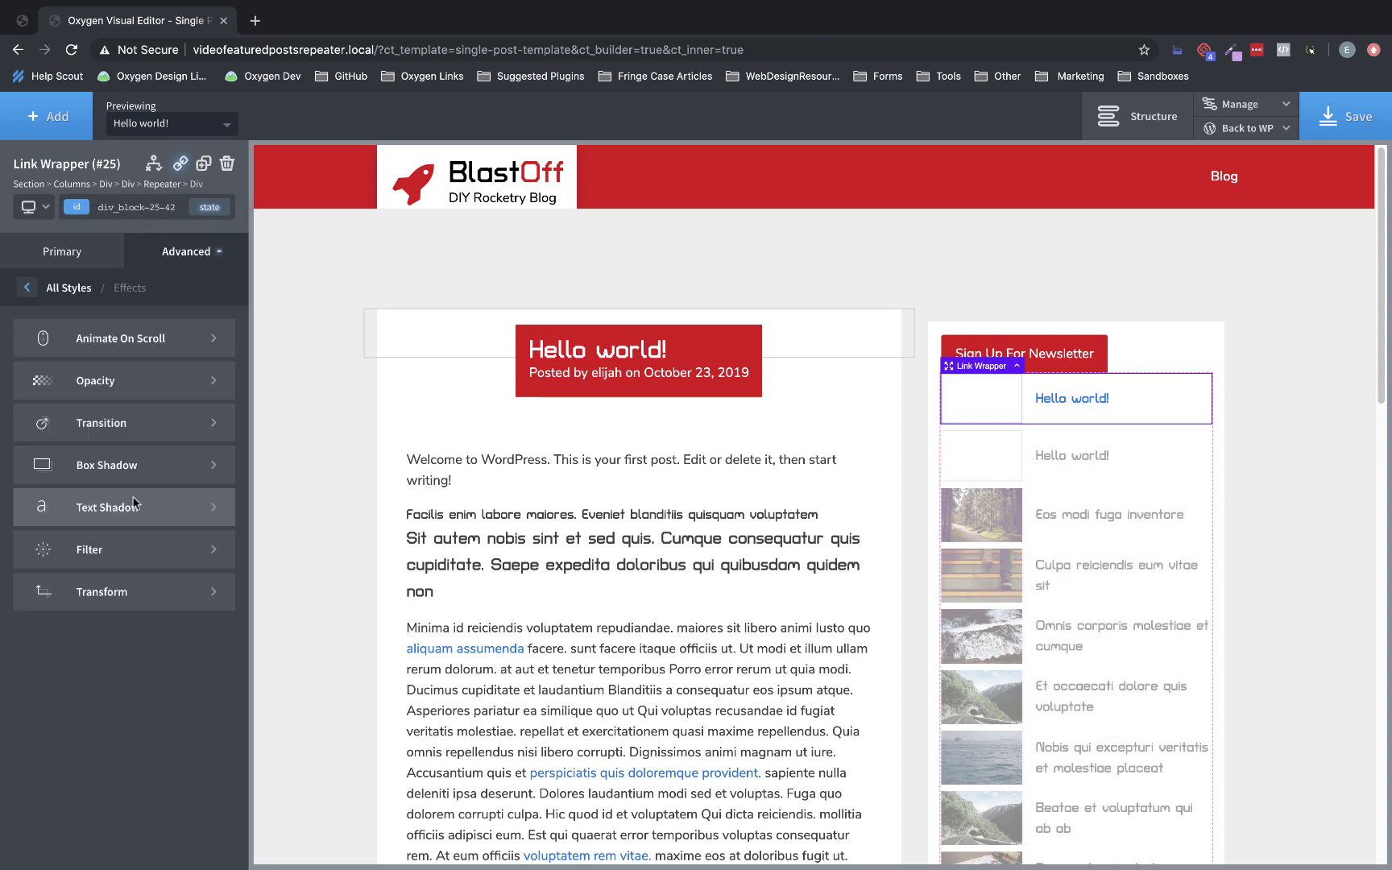
{"action": "left_click", "coordinate": [129, 419]}
{"action": "left_click_drag", "start_coordinate": [165, 352], "coordinate": [142, 354]}
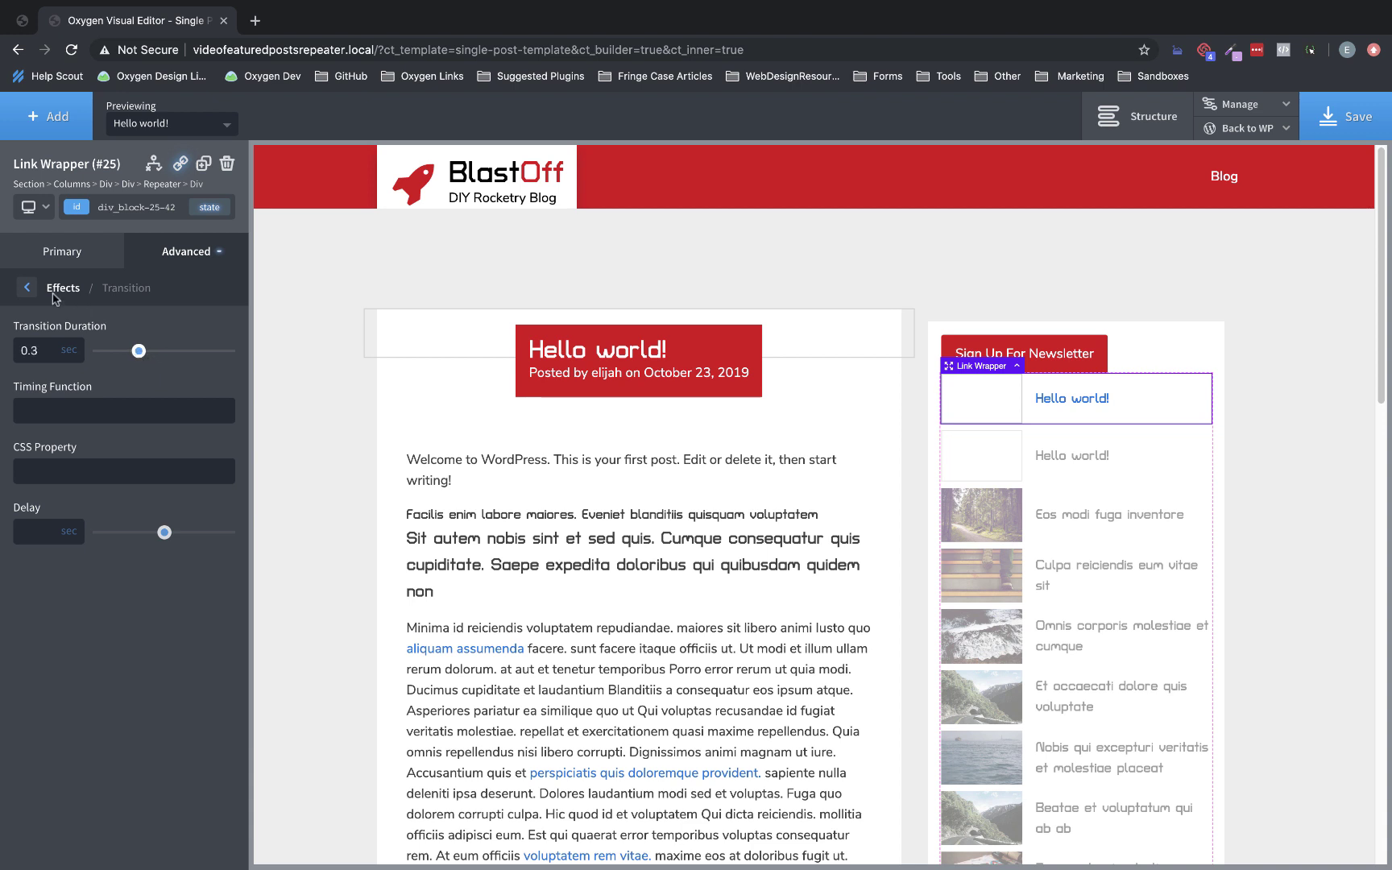
{"action": "left_click", "coordinate": [27, 287]}
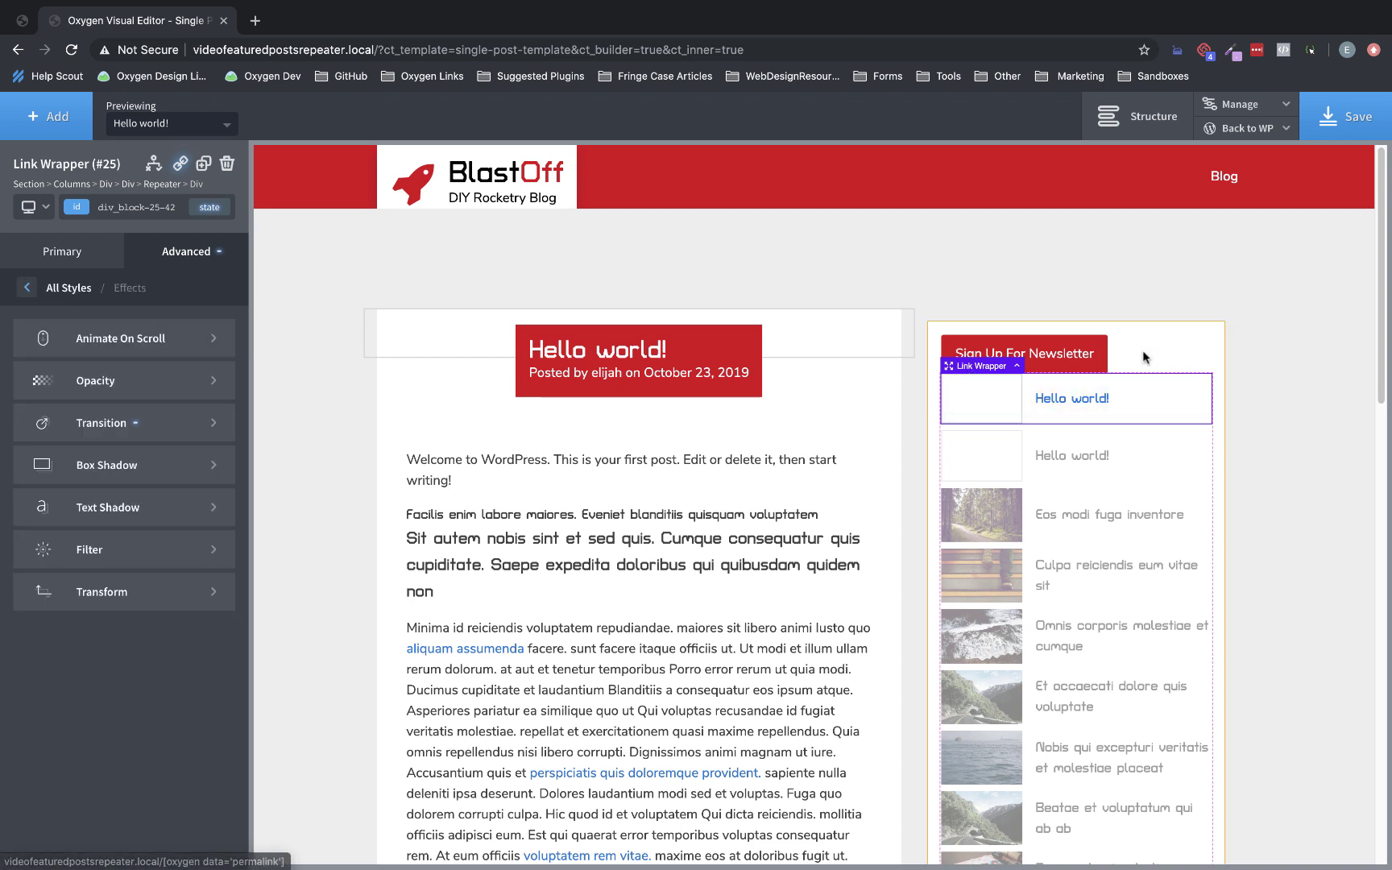
Set the post title Heading's text colour to the boldred global colour.
{"action": "left_click", "coordinate": [1101, 401]}
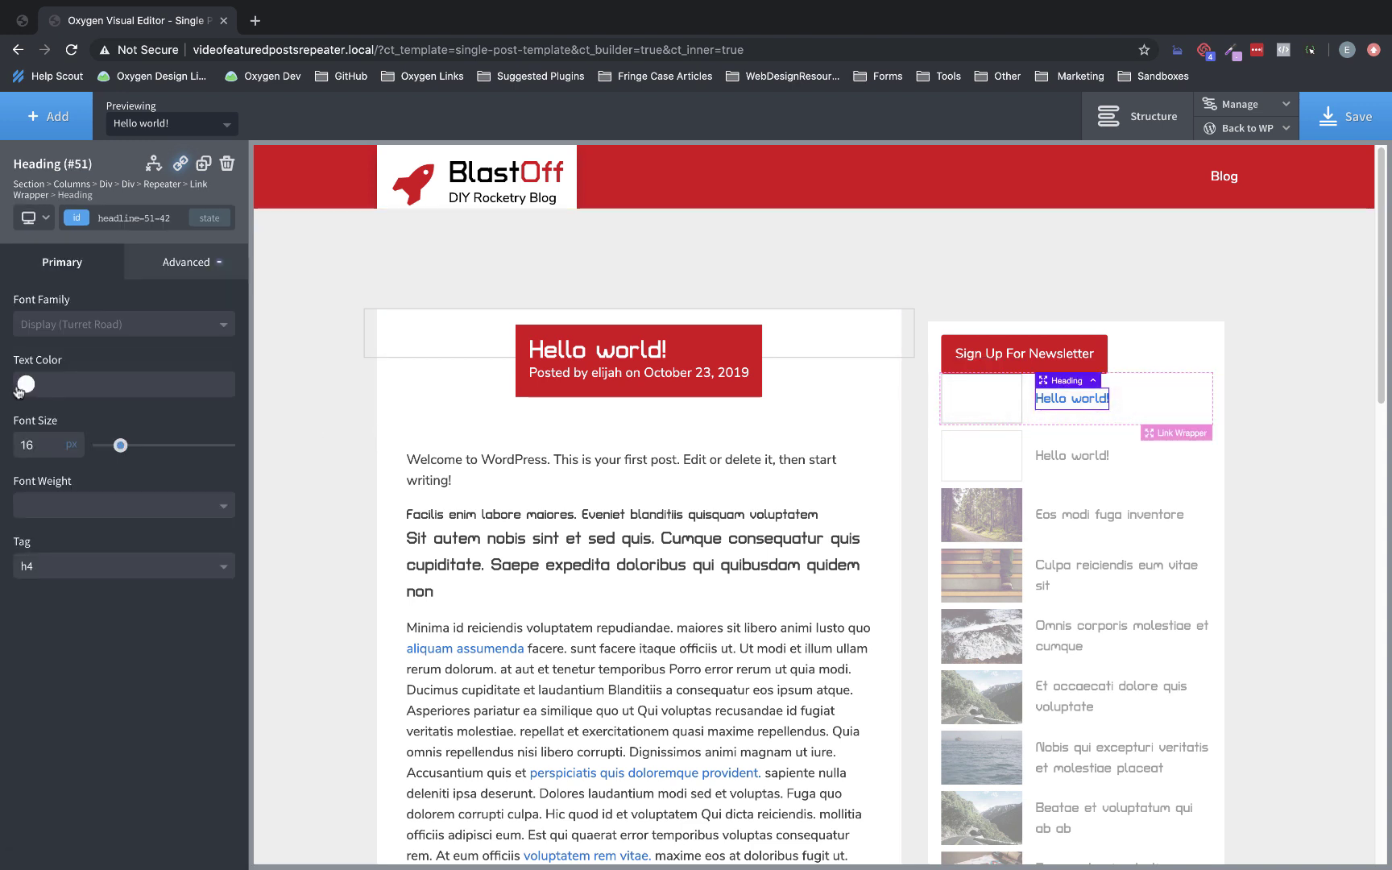
{"action": "left_click", "coordinate": [24, 385]}
{"action": "left_click", "coordinate": [33, 594]}
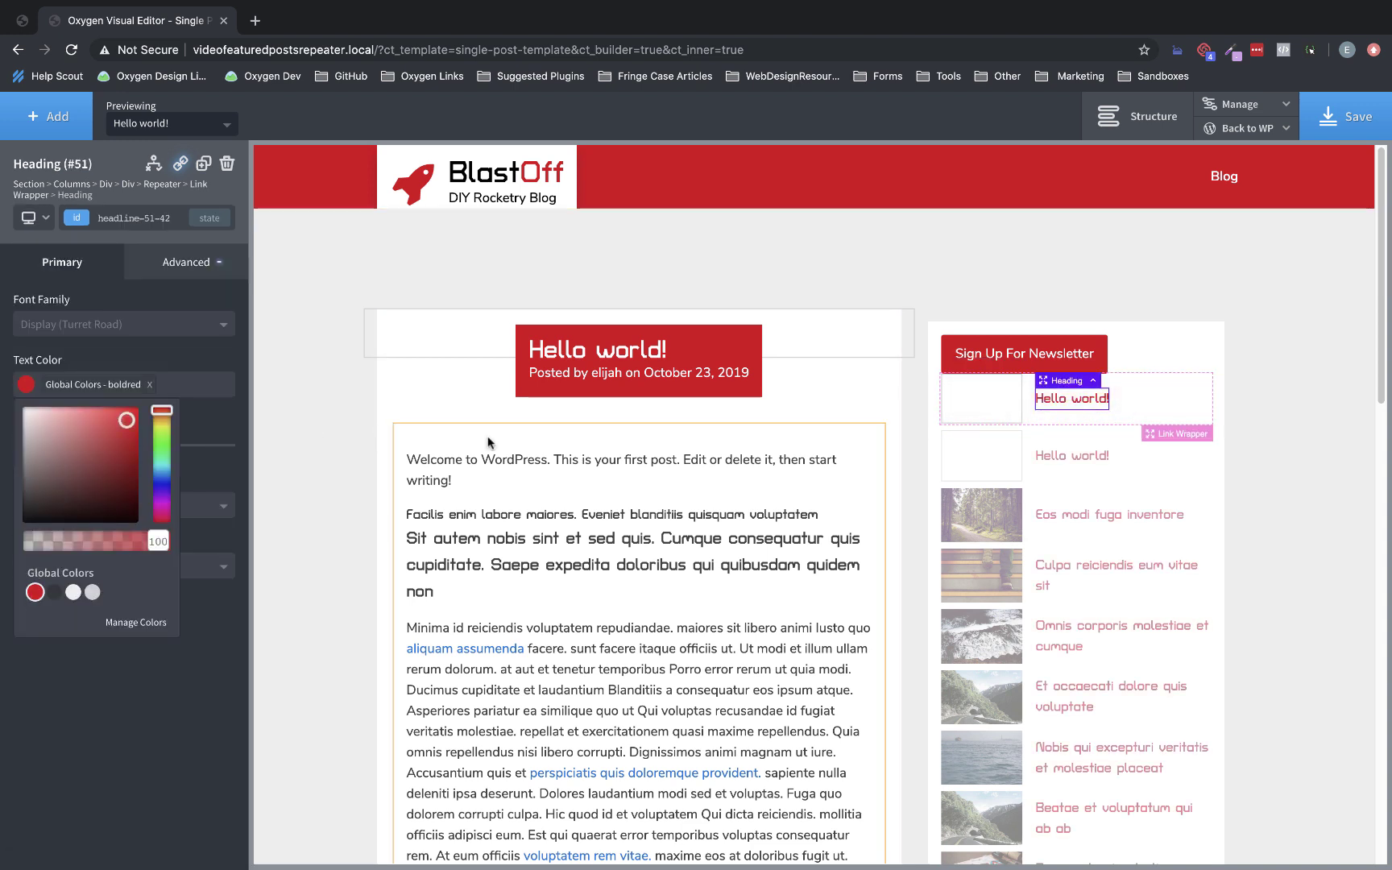
{"action": "left_click", "coordinate": [1132, 364]}
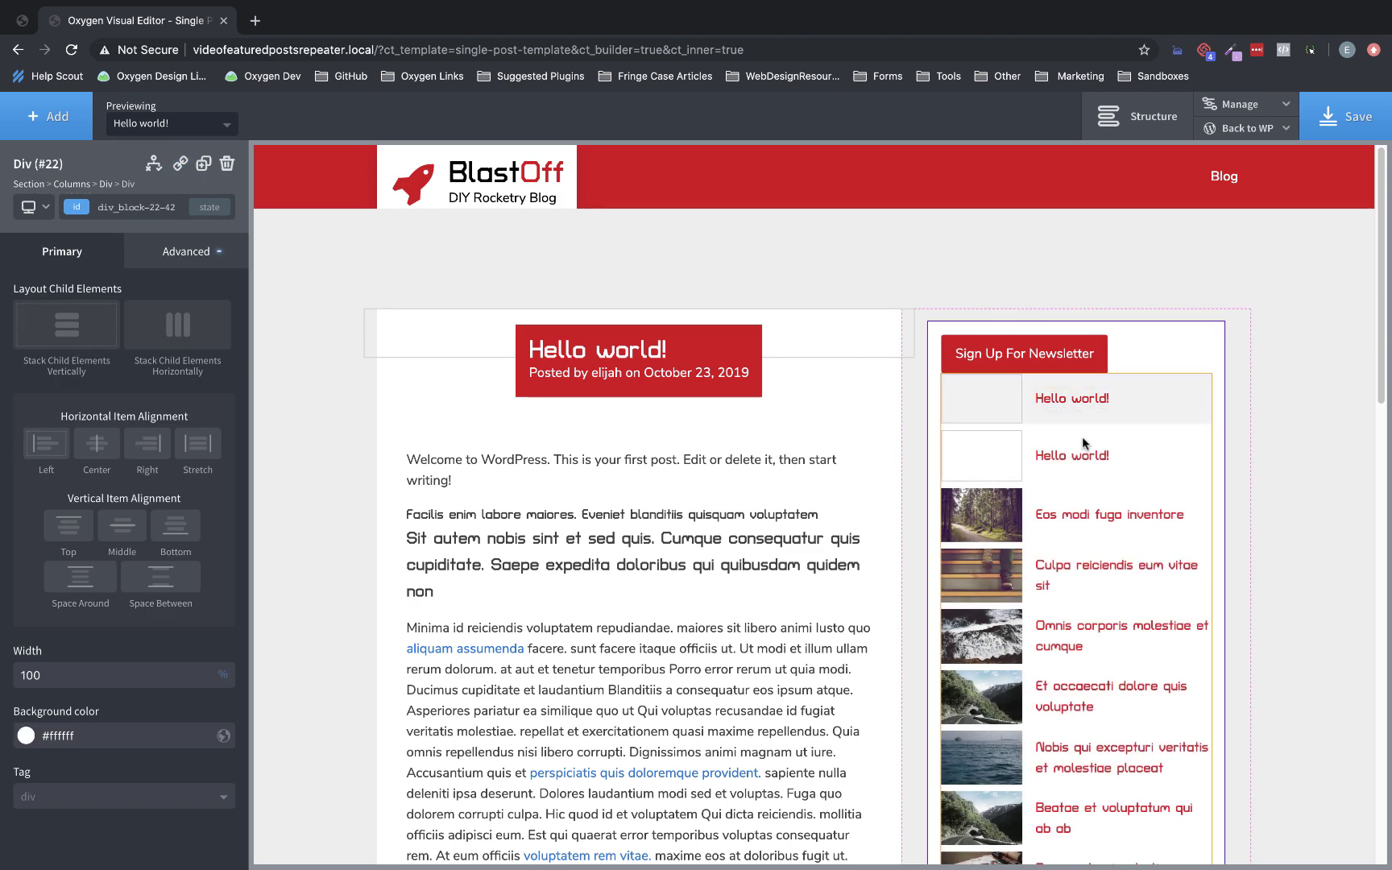
Add a Heading above the Repeater in Structure and retype it 'Featured Posts'.
{"action": "left_click", "coordinate": [36, 120]}
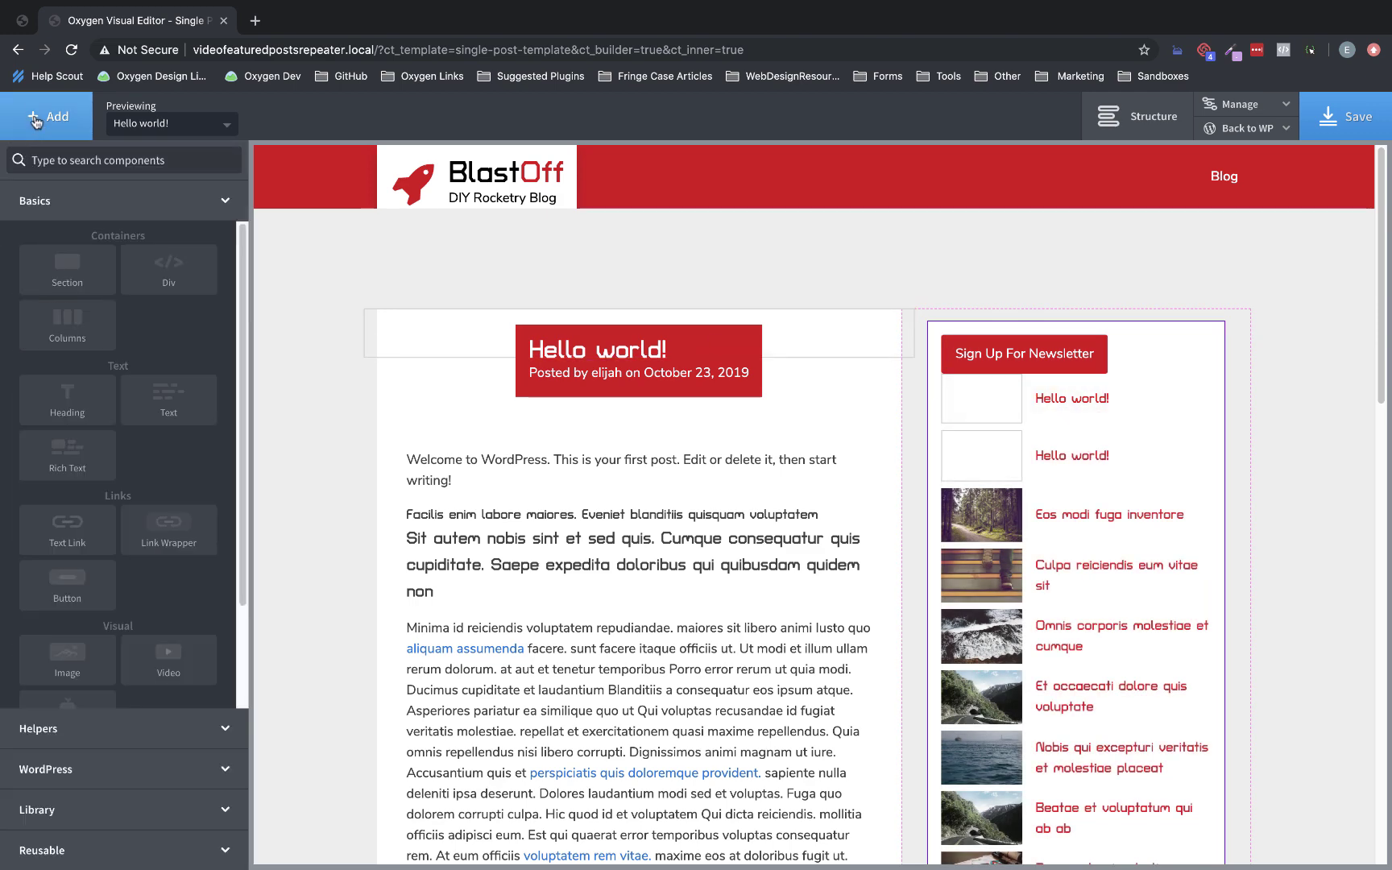
{"action": "left_click", "coordinate": [68, 398]}
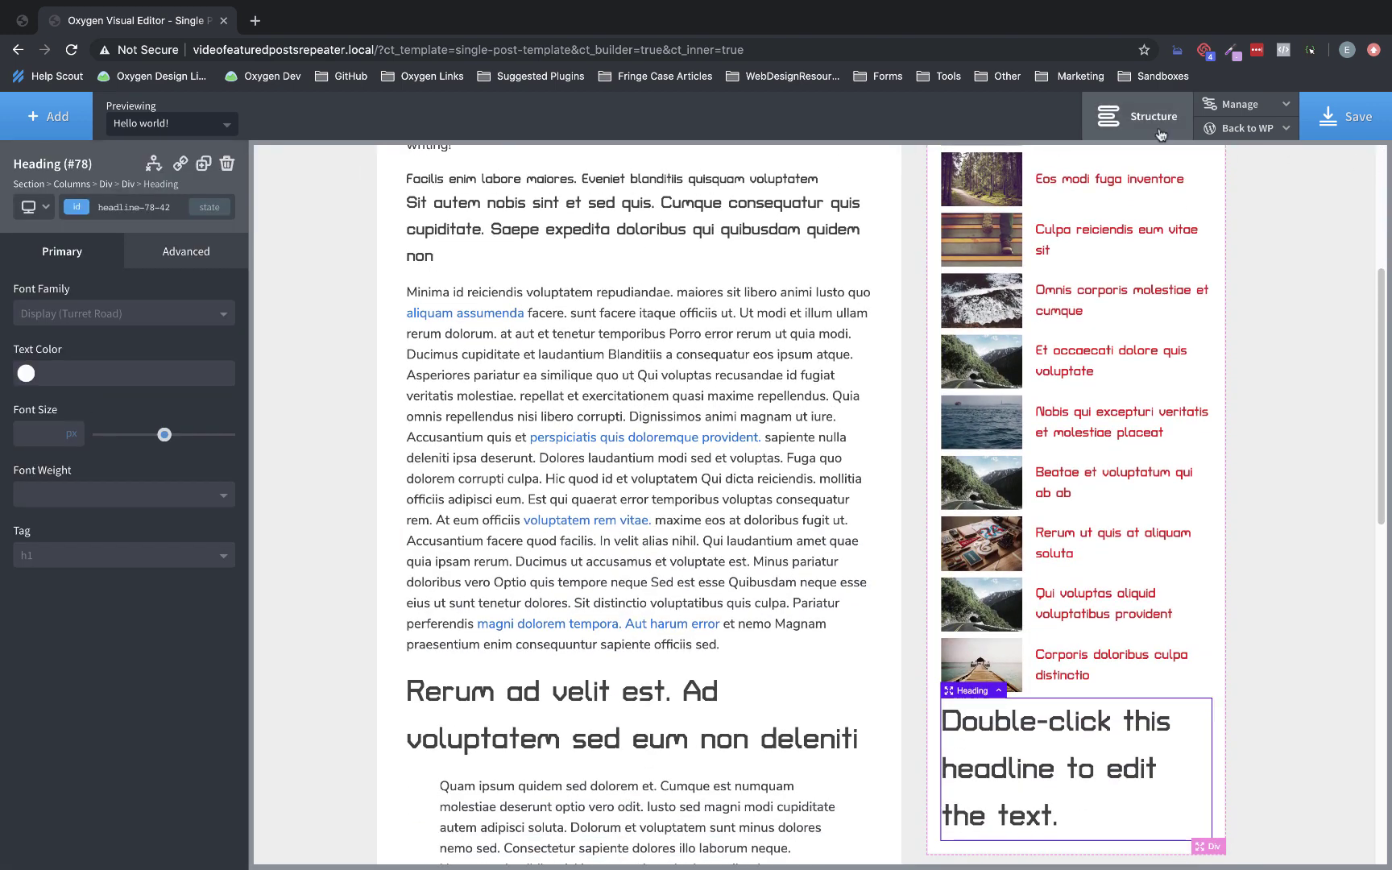
{"action": "left_click", "coordinate": [1137, 116]}
{"action": "left_click_drag", "start_coordinate": [1312, 429], "coordinate": [1308, 403]}
{"action": "scroll", "coordinate": [959, 483], "scroll_direction": "up", "scroll_amount": 5}
{"action": "double_click", "coordinate": [891, 433]}
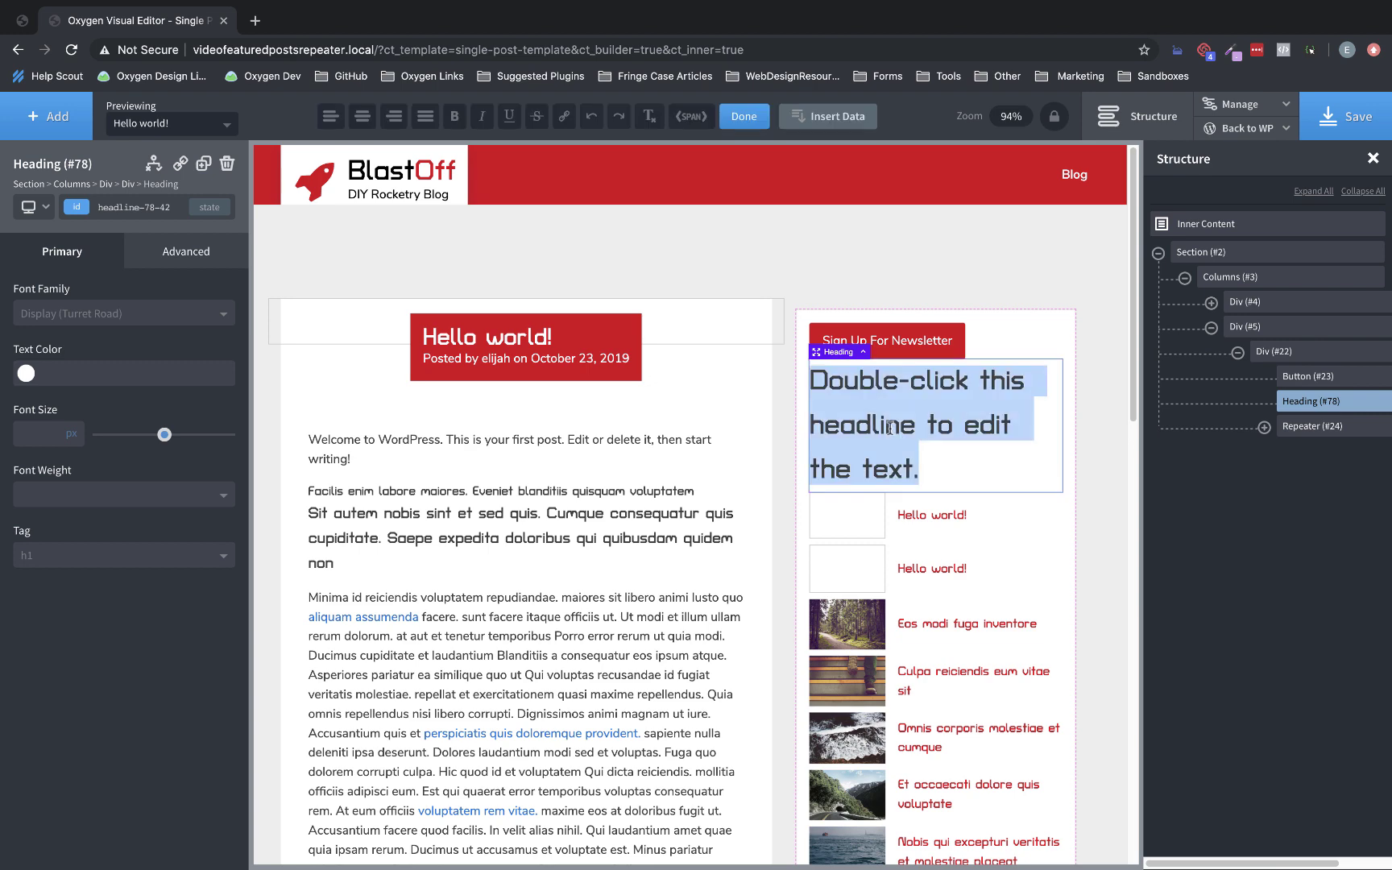
{"action": "type", "text": "Featured Posts"}
{"action": "left_click", "coordinate": [893, 434]}
Give the Featured Posts heading a 32px top margin and 16px bottom margin.
{"action": "left_click", "coordinate": [971, 388]}
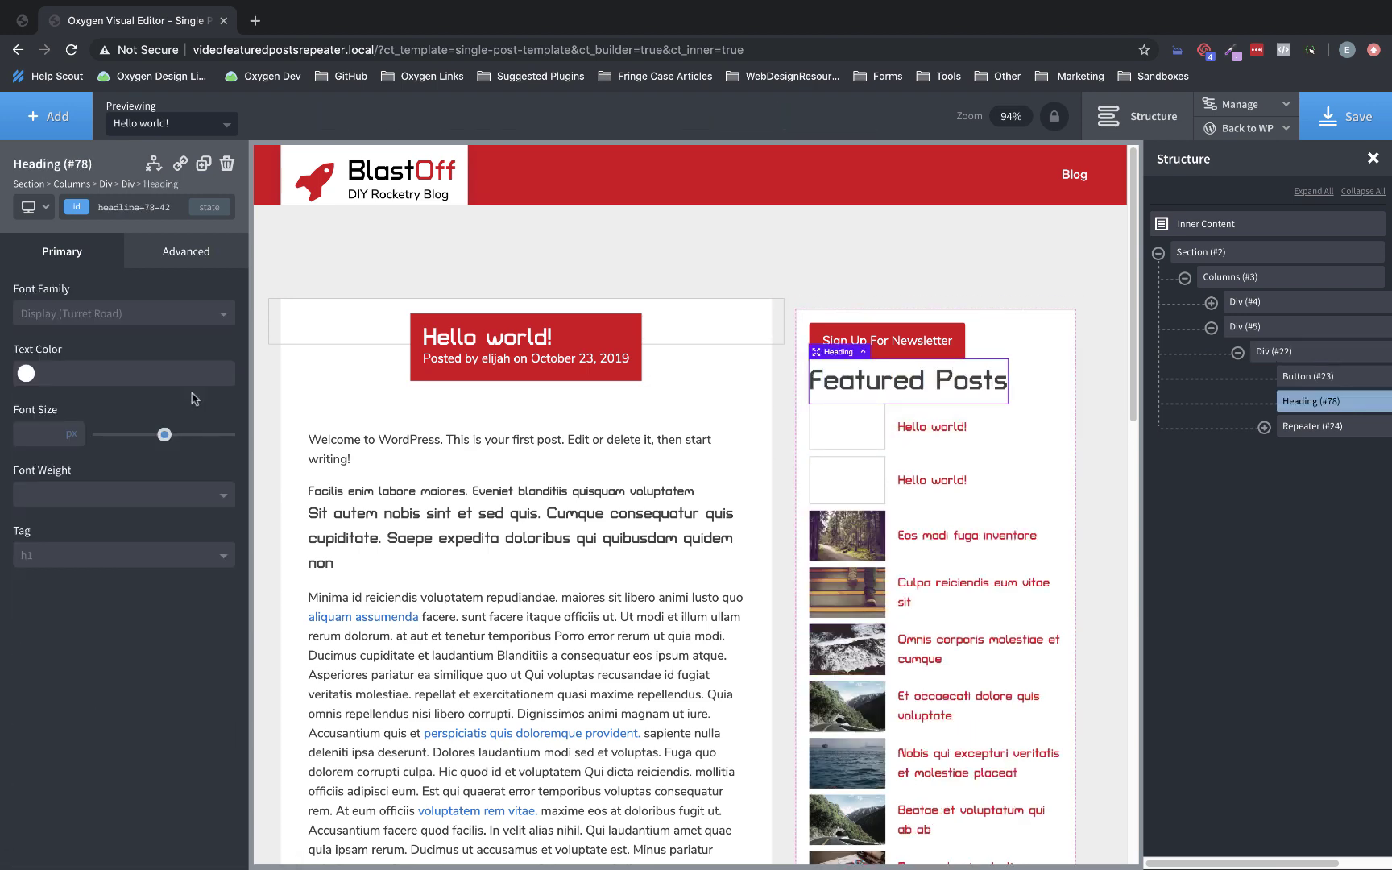
{"action": "left_click", "coordinate": [185, 253]}
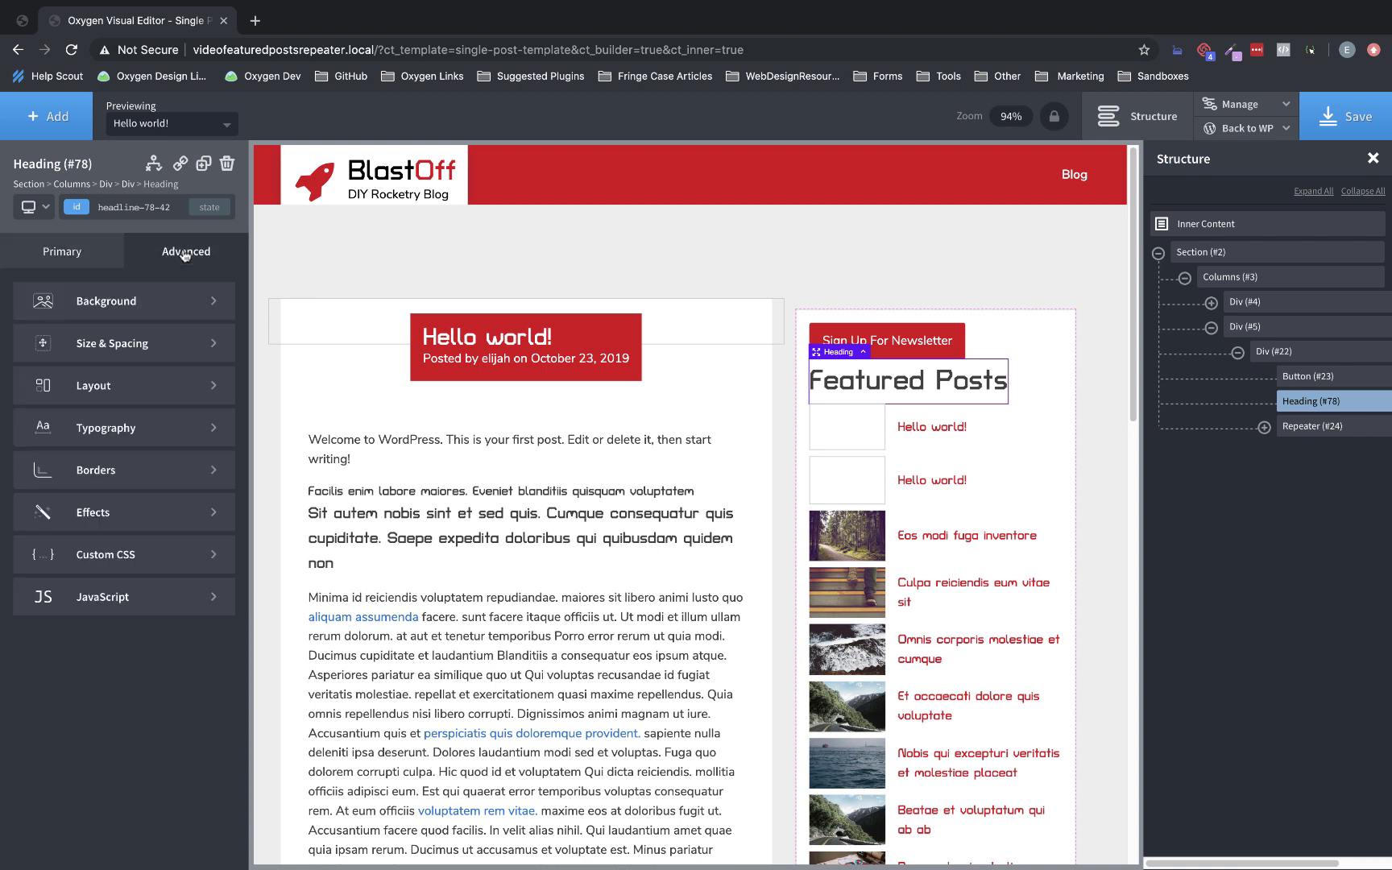
{"action": "left_click", "coordinate": [153, 340]}
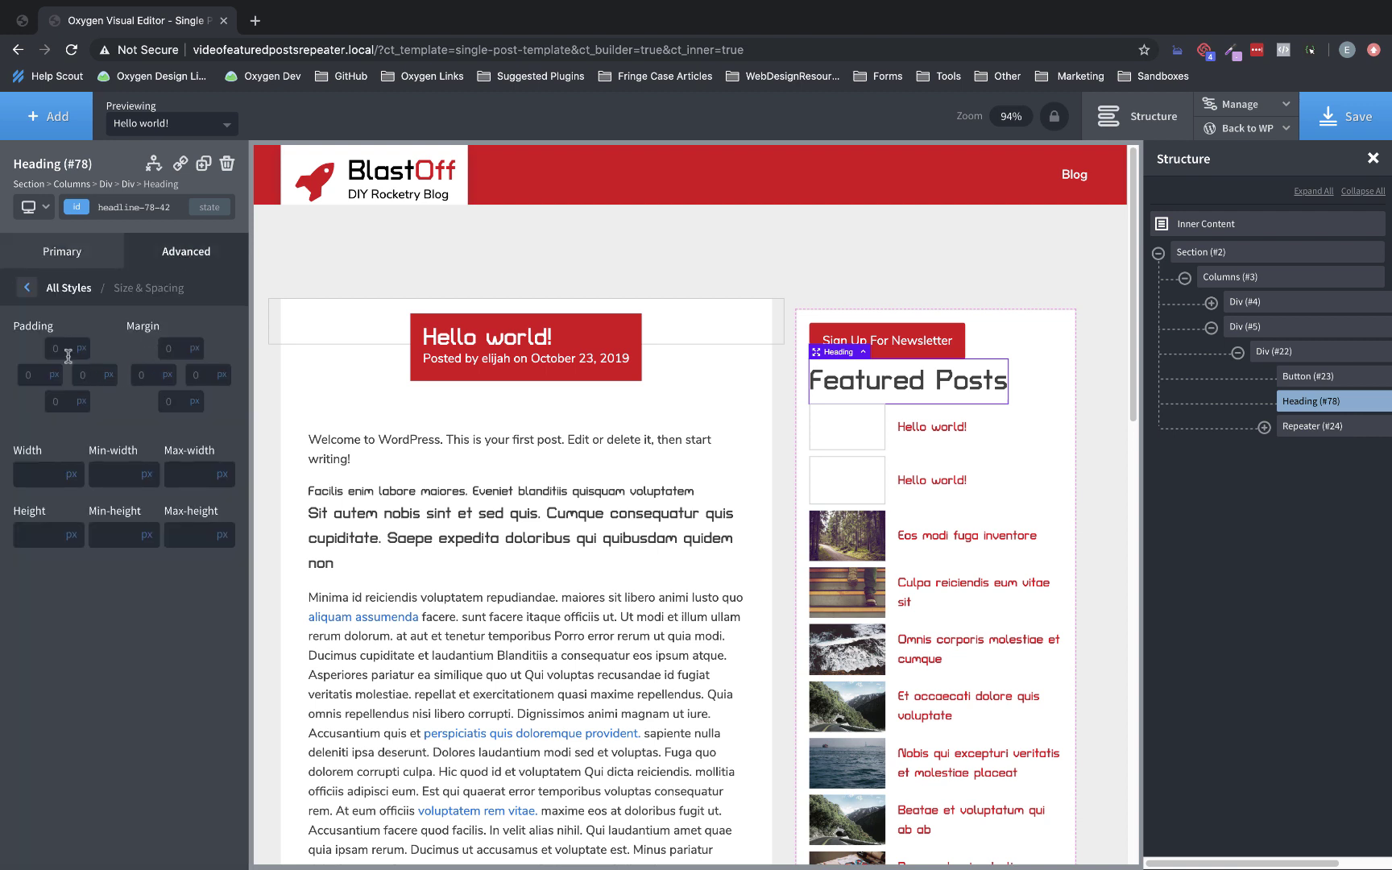
{"action": "left_click", "coordinate": [181, 348]}
{"action": "type", "text": "32"}
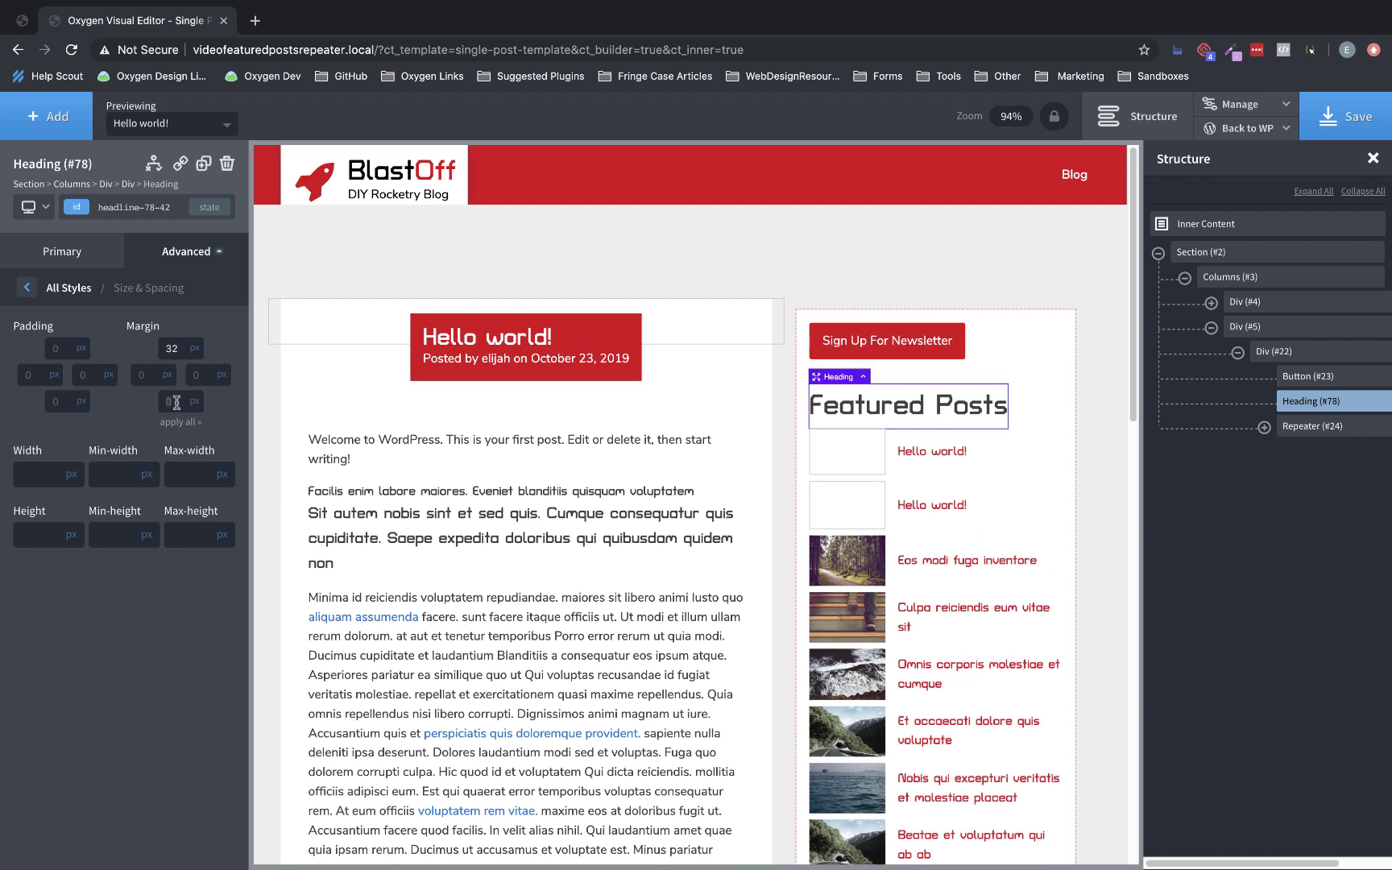
{"action": "left_click", "coordinate": [176, 401]}
{"action": "type", "text": "16"}
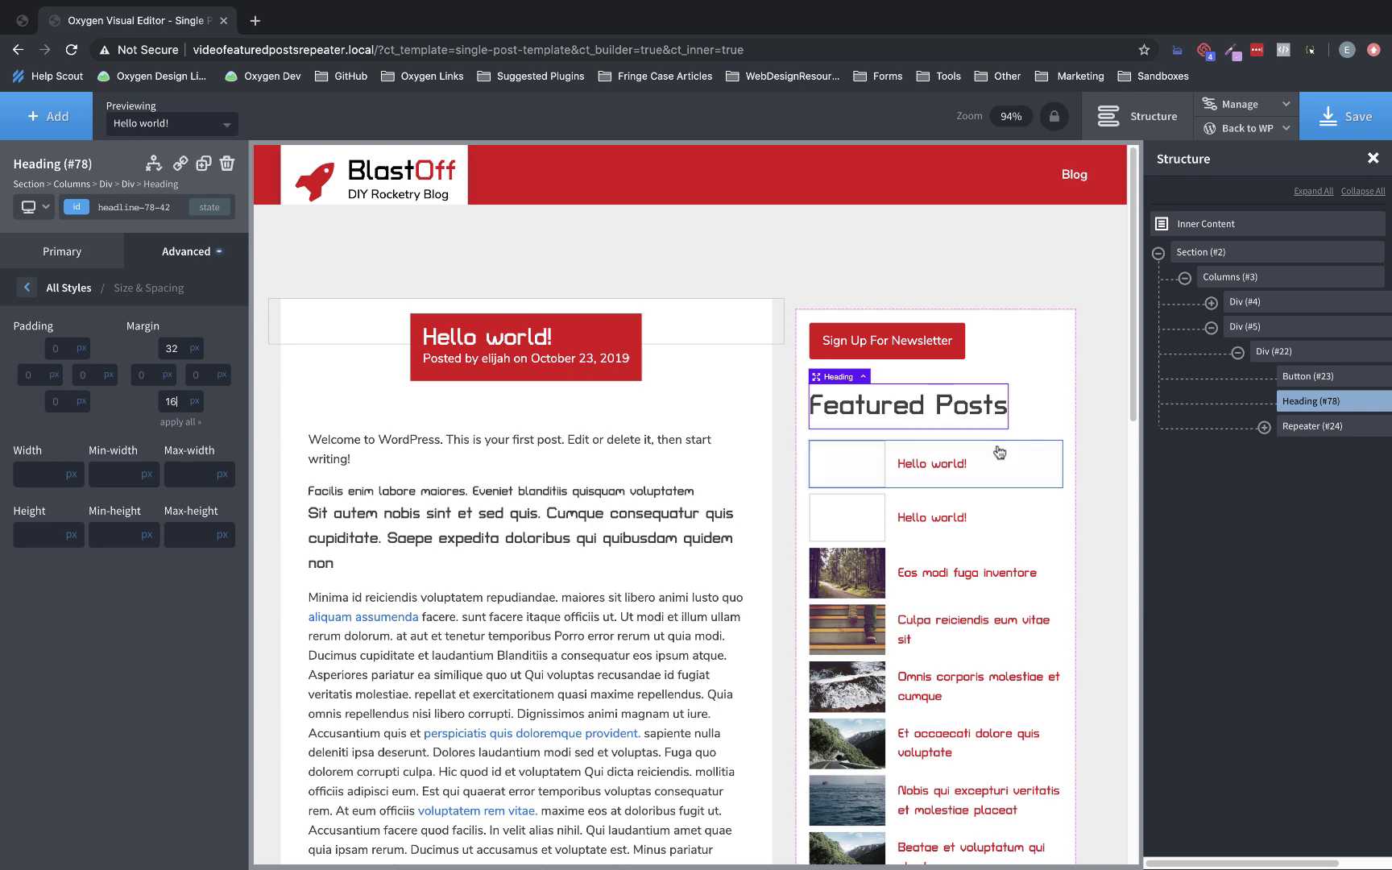
Open the live post frontend in a new browser tab and view it.
{"action": "left_click", "coordinate": [1061, 403]}
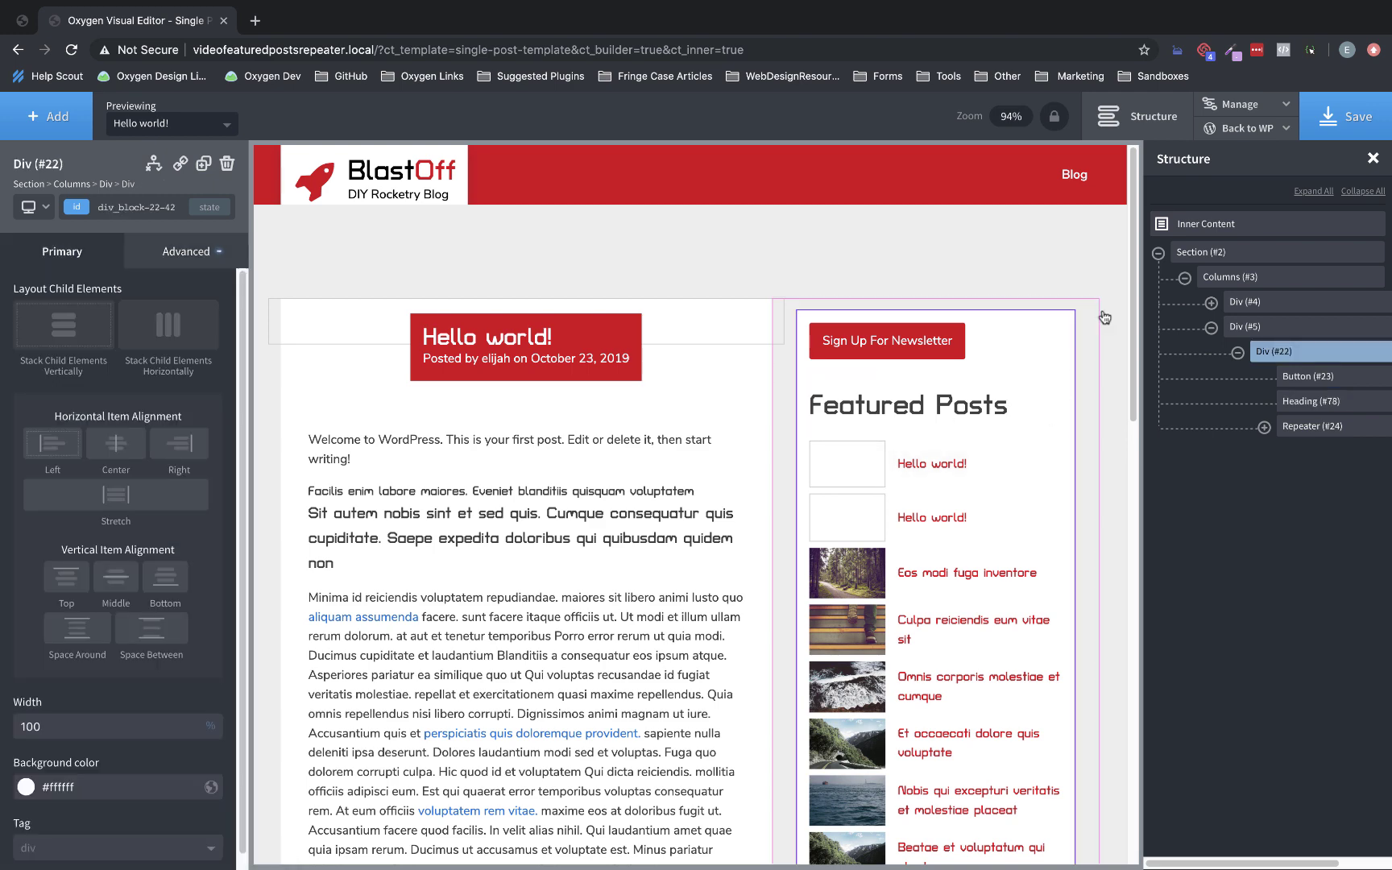
{"action": "mouse_move", "coordinate": [1287, 129]}
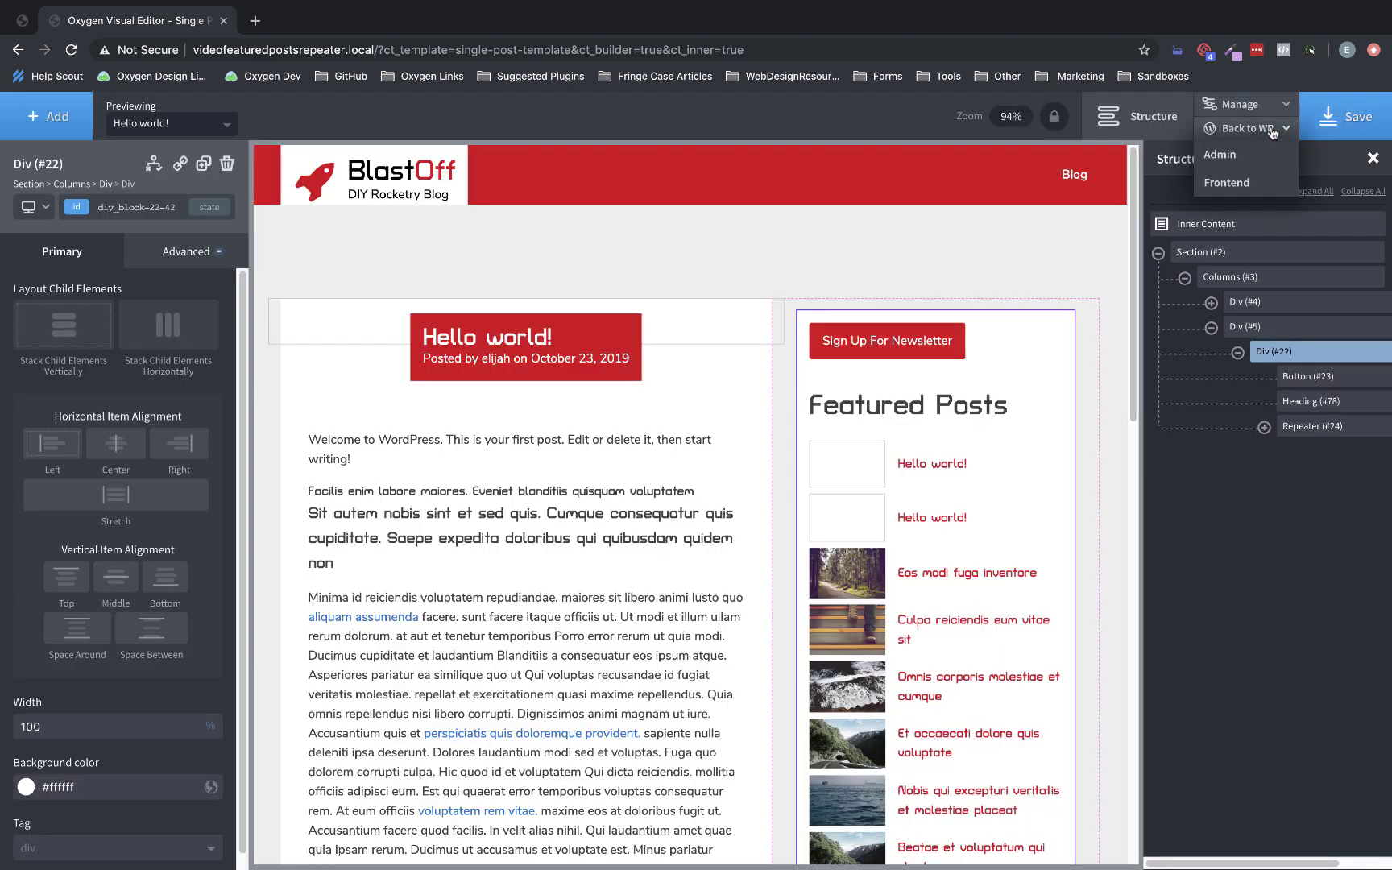
{"action": "right_click", "coordinate": [1241, 182]}
{"action": "left_click", "coordinate": [1185, 194]}
{"action": "left_click", "coordinate": [315, 23]}
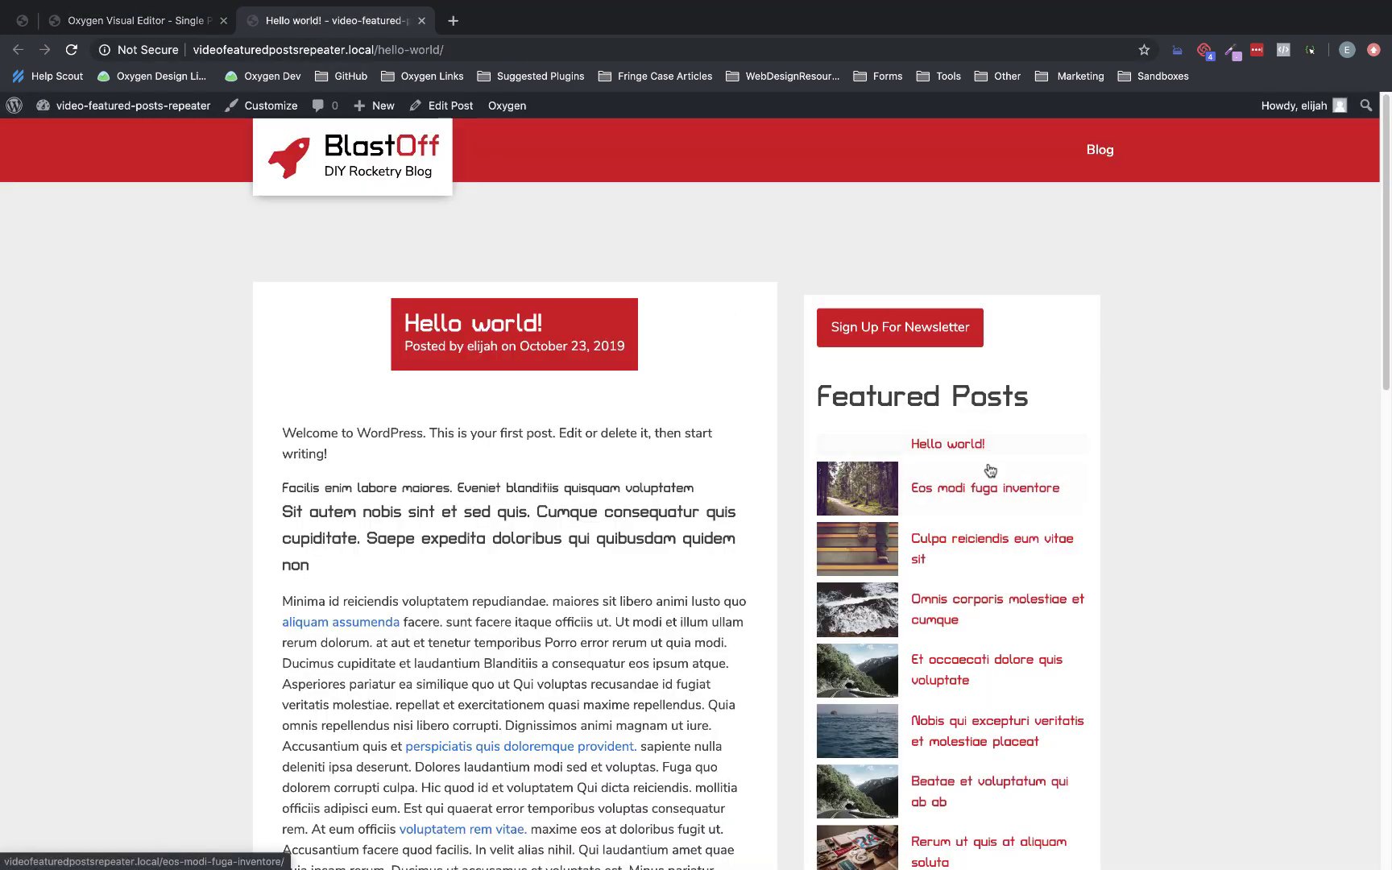
Scroll the live post to check the Featured Posts list and its thumbnails.
{"action": "scroll", "coordinate": [992, 560], "scroll_direction": "down", "scroll_amount": 2}
{"action": "scroll", "coordinate": [993, 567], "scroll_direction": "up", "scroll_amount": 2}
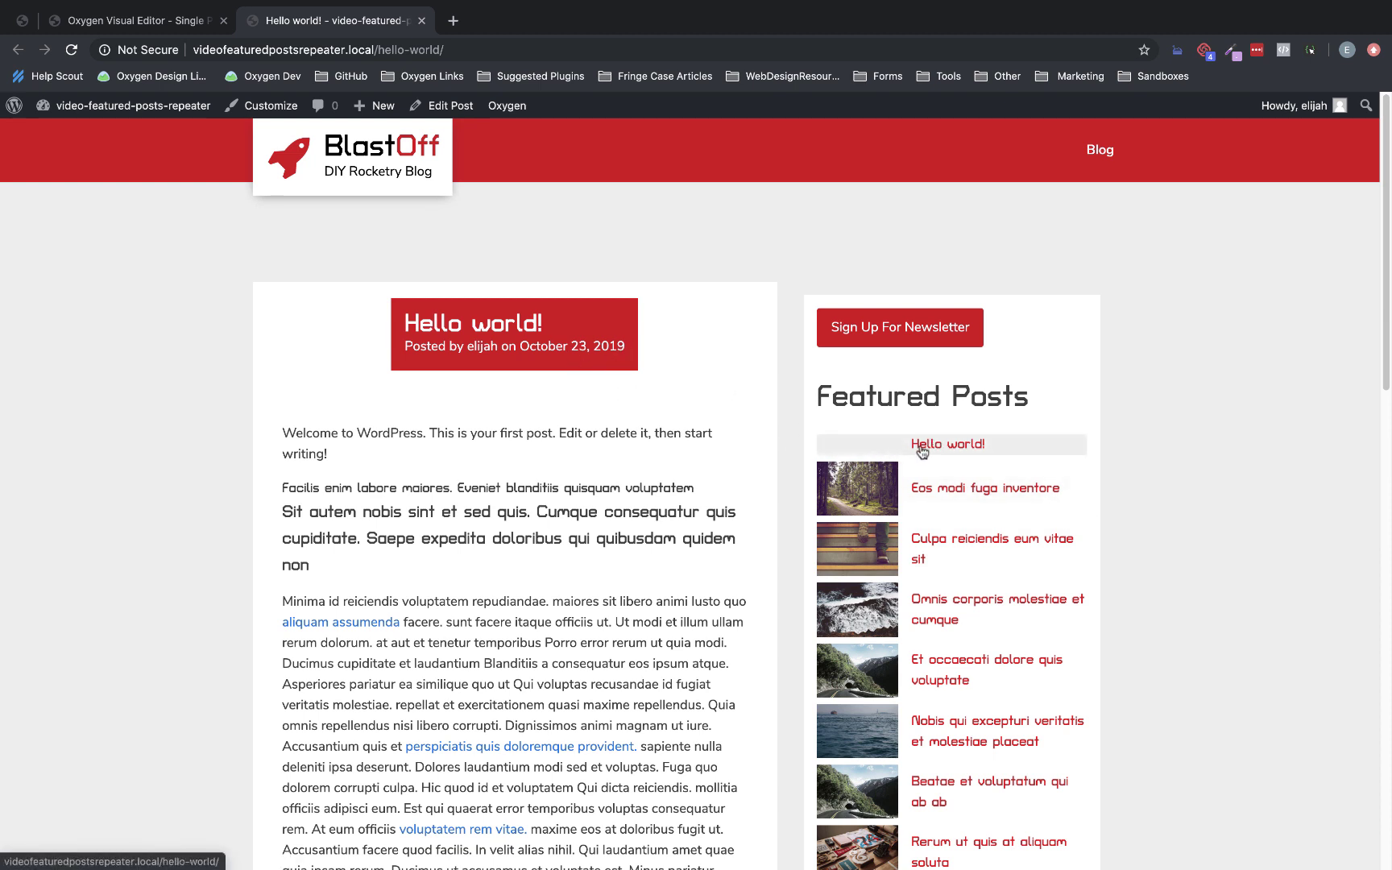
{"action": "scroll", "coordinate": [1042, 475], "scroll_direction": "down", "scroll_amount": 4}
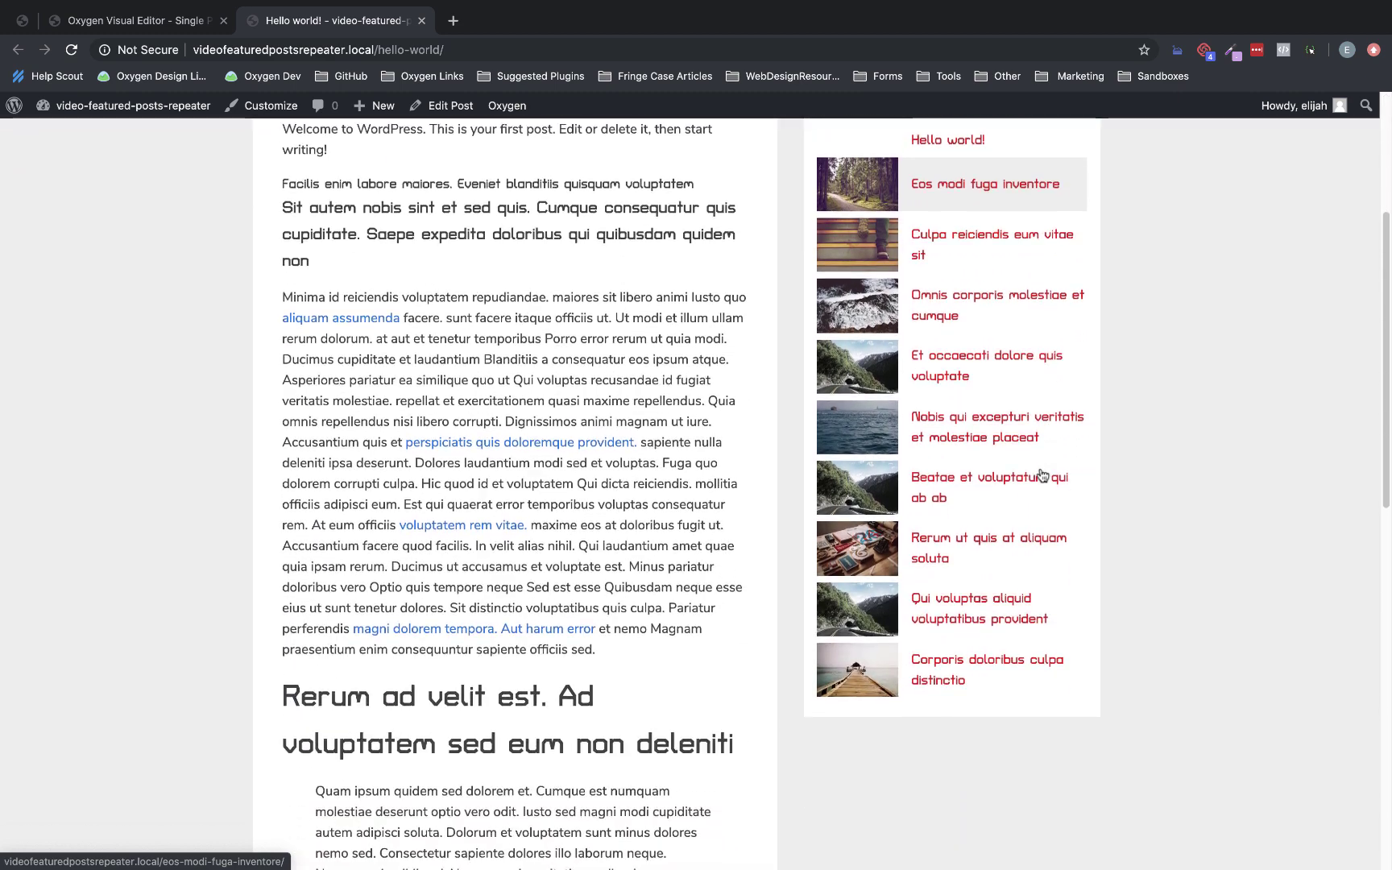
{"action": "scroll", "coordinate": [980, 634], "scroll_direction": "up", "scroll_amount": 4}
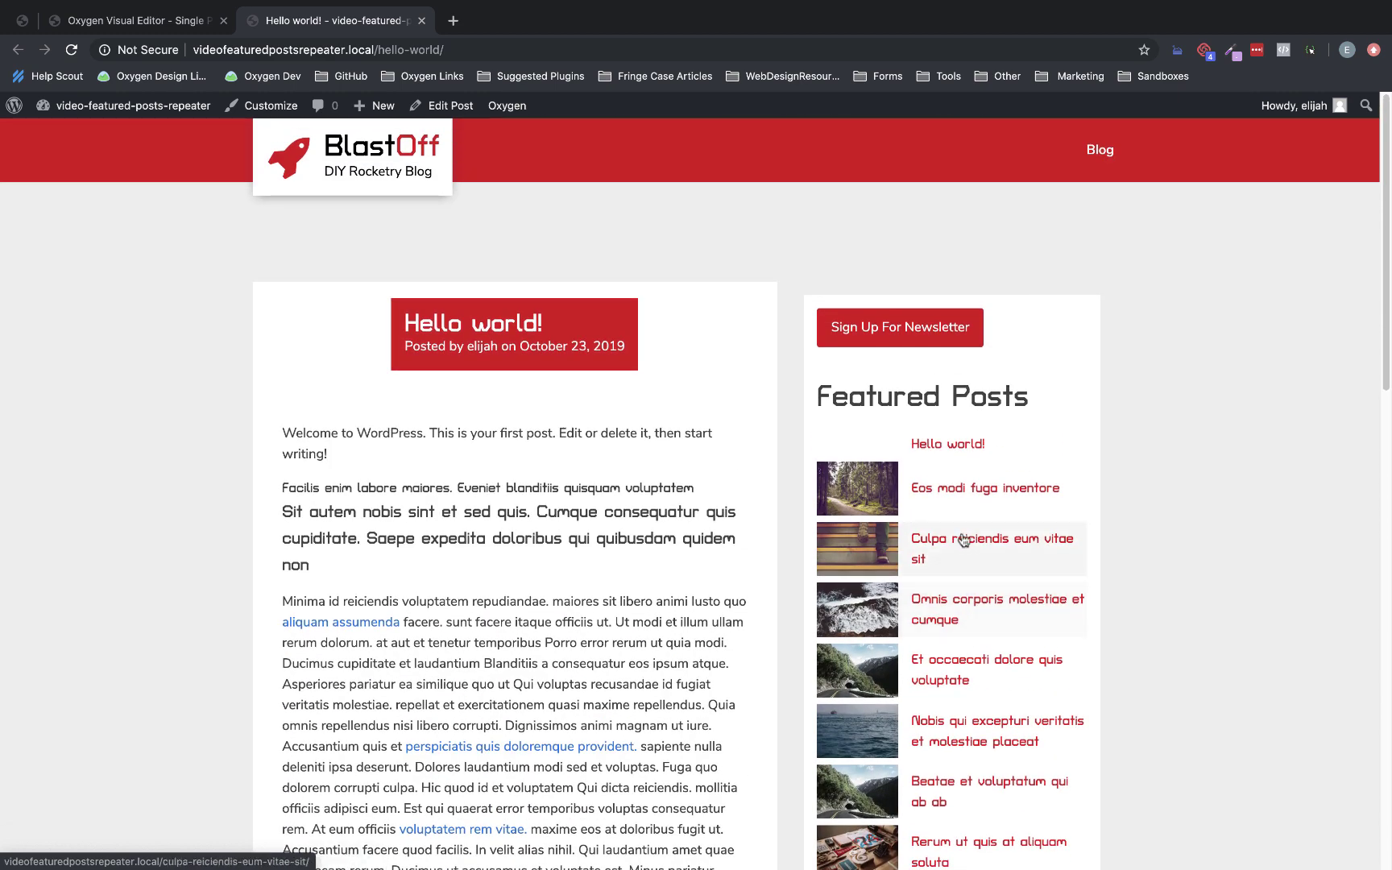
{"action": "scroll", "coordinate": [958, 497], "scroll_direction": "down", "scroll_amount": 1}
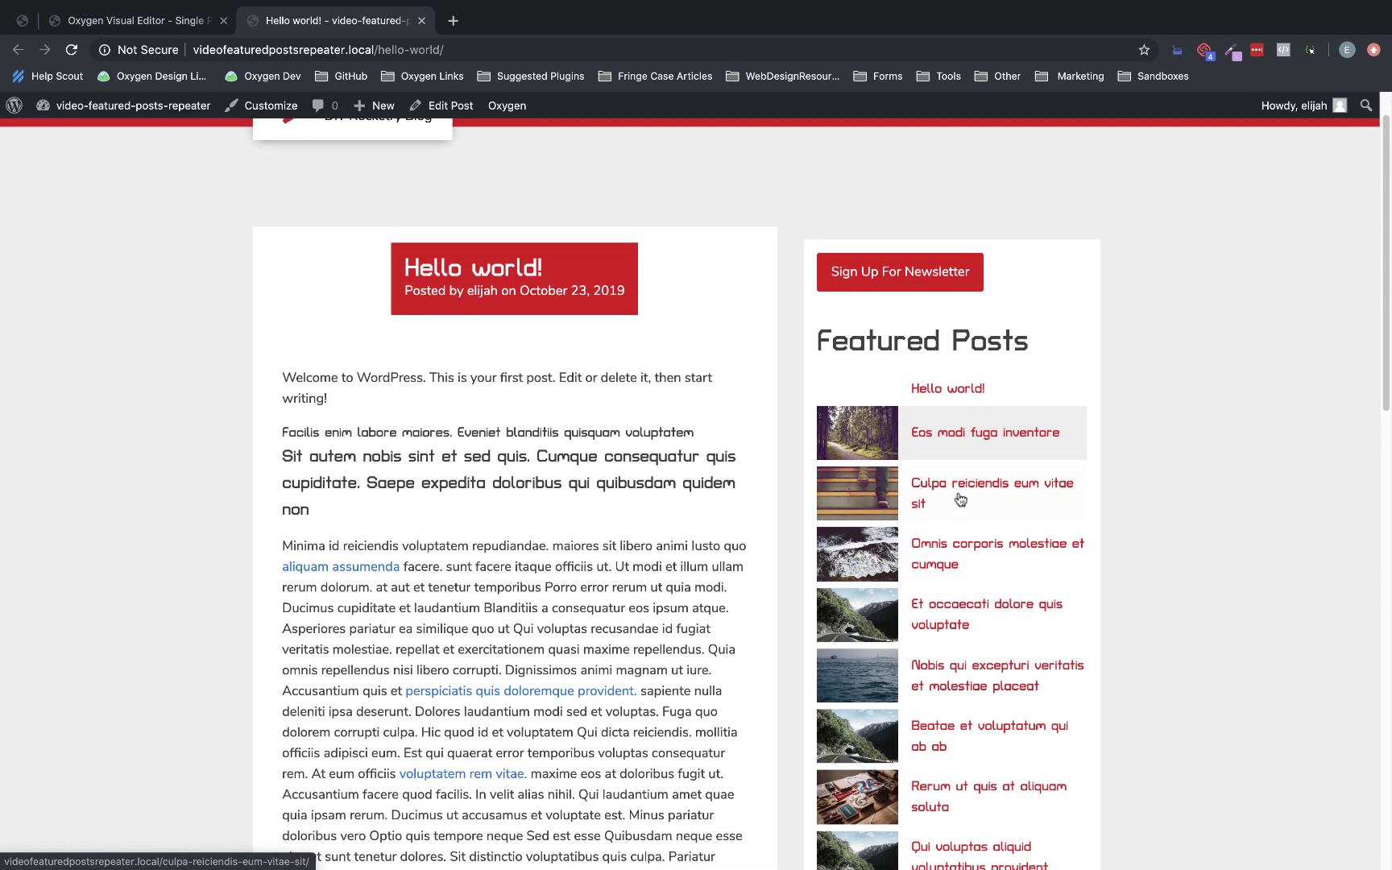
Leave the builder for WordPress admin, close the live post tab, and open Posts.
{"action": "left_click", "coordinate": [190, 24]}
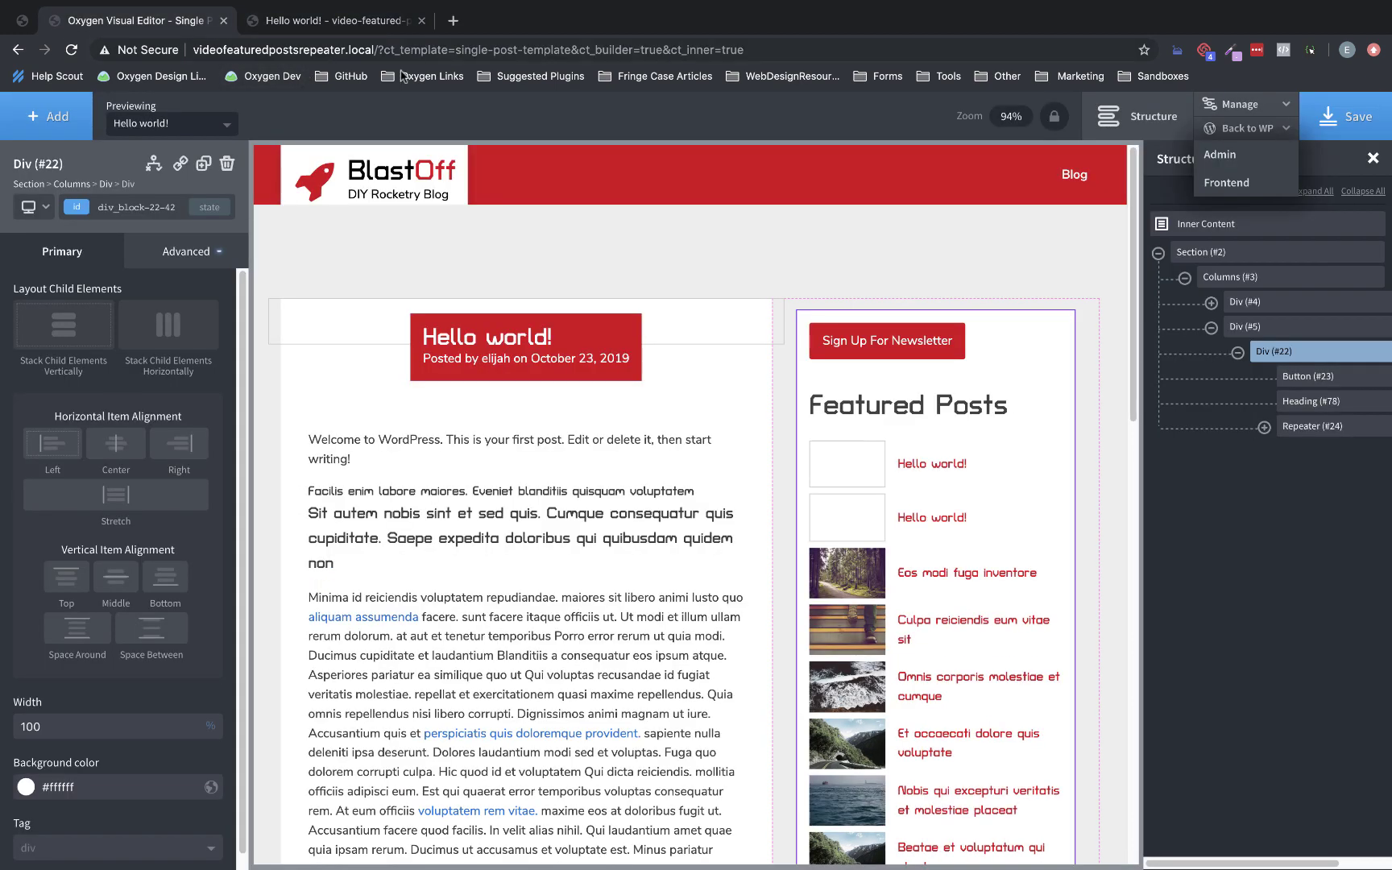
{"action": "left_click", "coordinate": [1220, 154]}
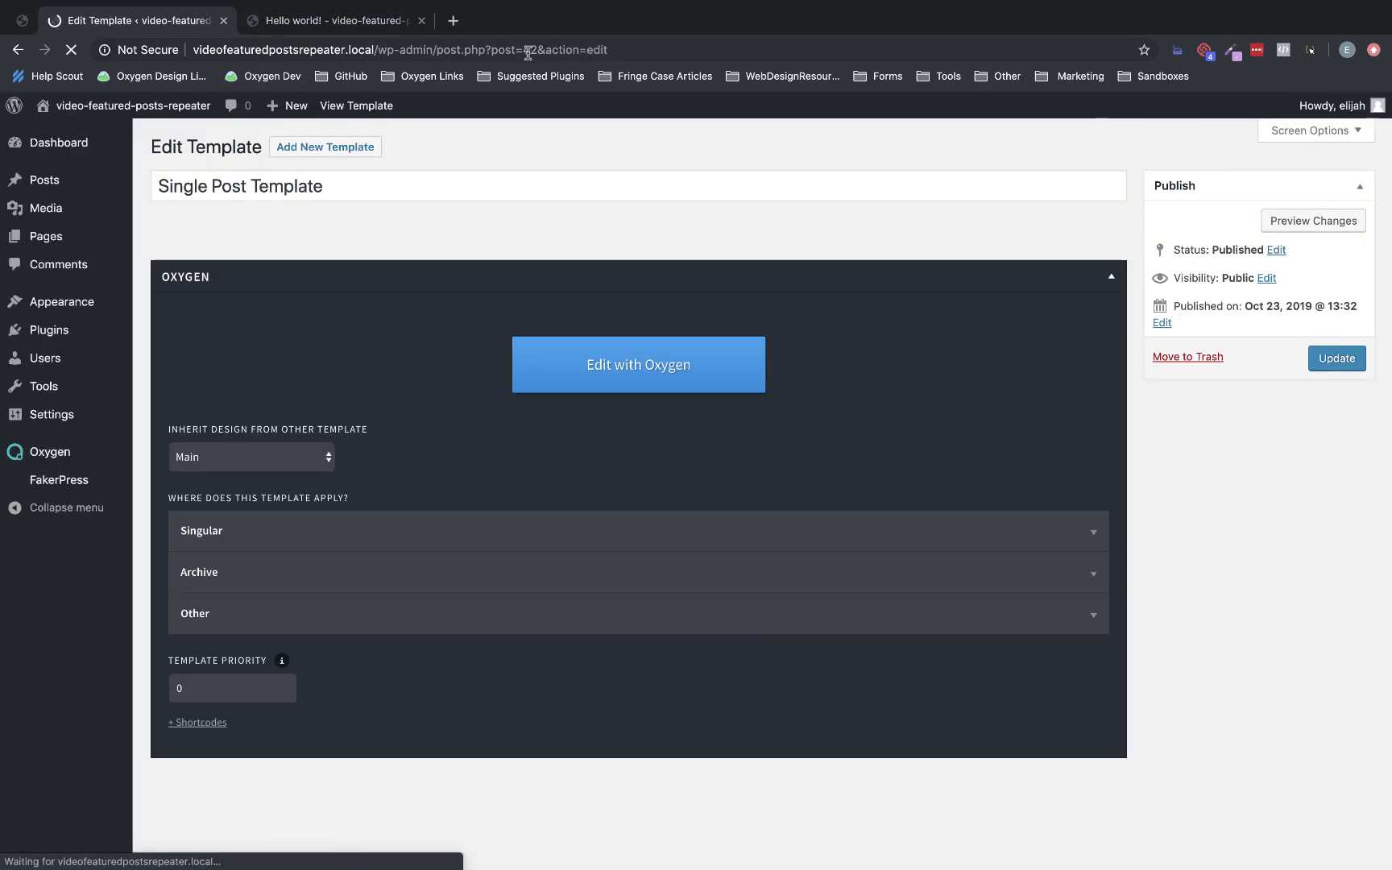
{"action": "left_click", "coordinate": [406, 22]}
{"action": "left_click", "coordinate": [422, 20]}
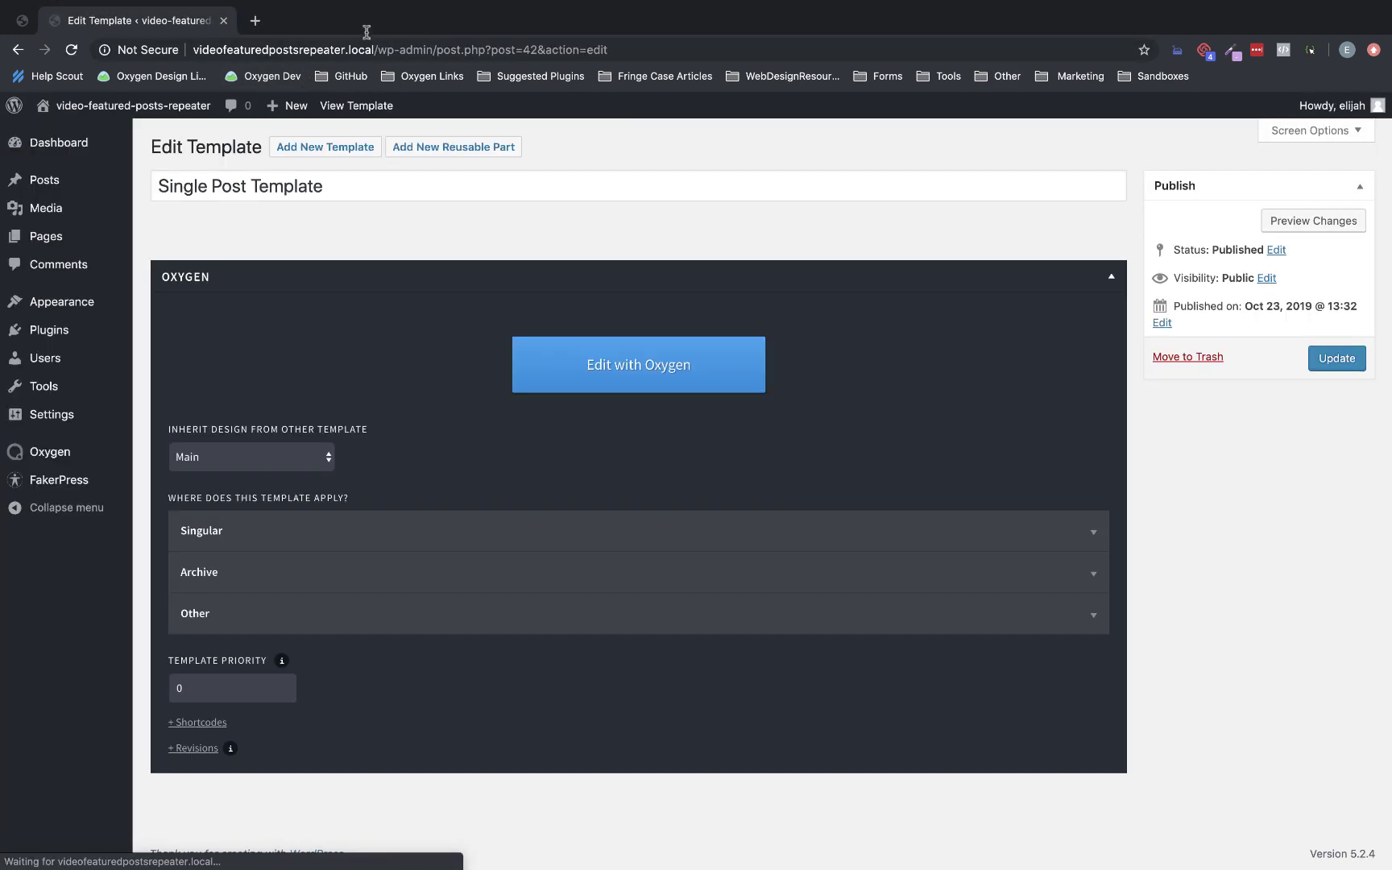
{"action": "left_click", "coordinate": [57, 180]}
{"action": "scroll", "coordinate": [564, 378], "scroll_direction": "down", "scroll_amount": 2}
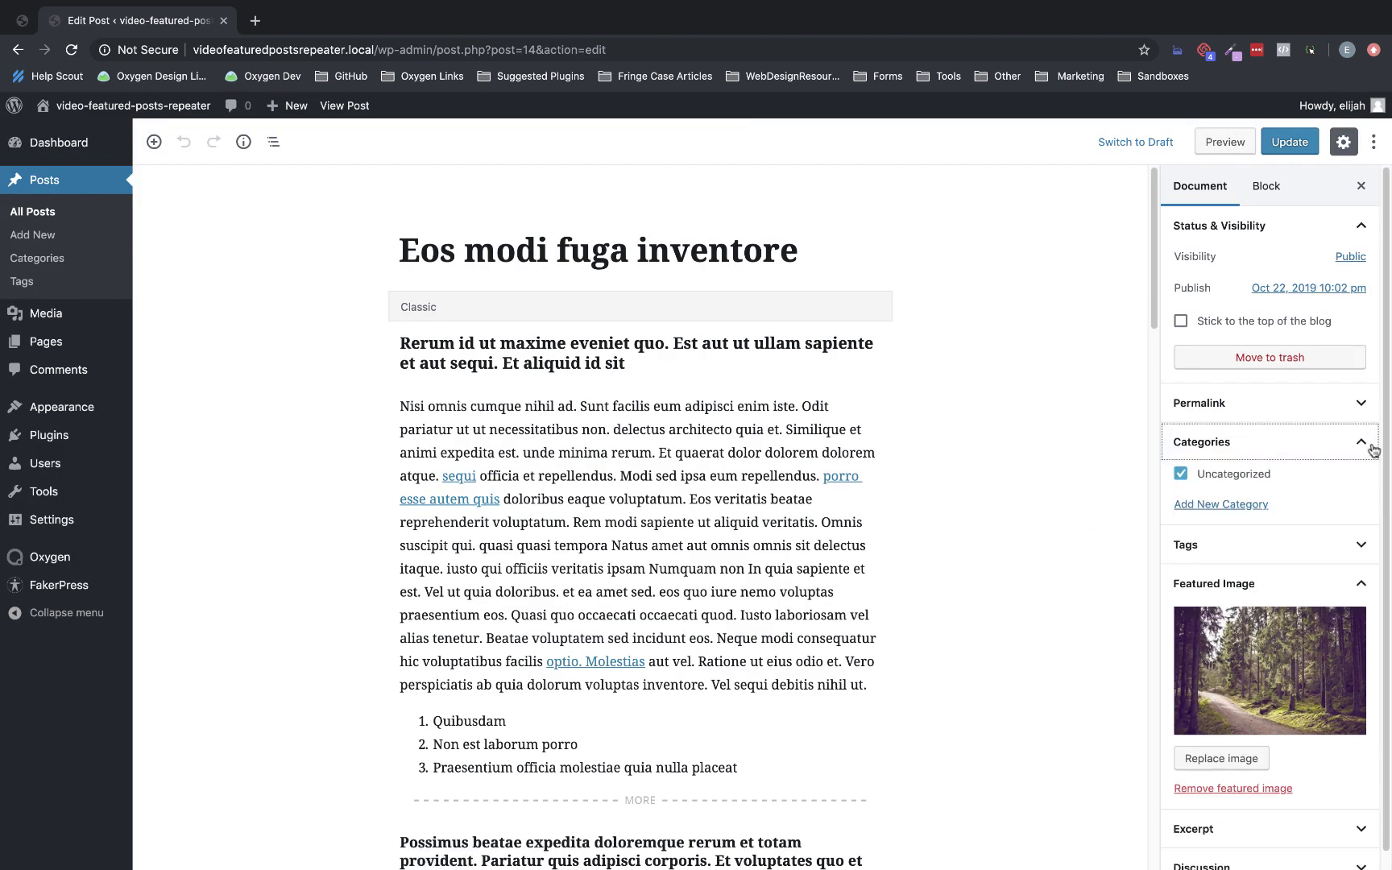
Add the Featured category to 'Eos modi fuga inventore' and update the post.
{"action": "left_click", "coordinate": [1234, 505]}
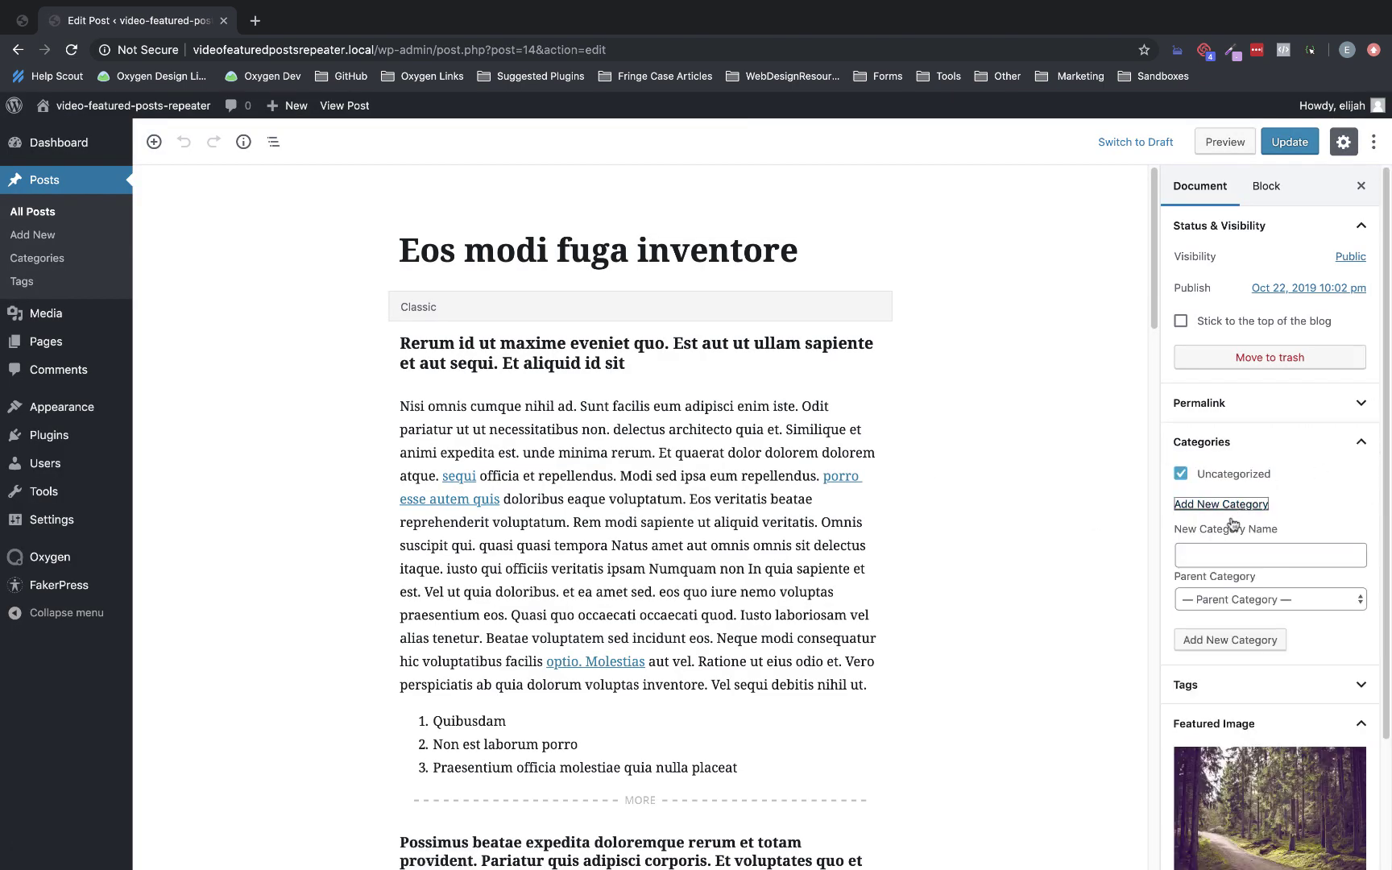
{"action": "left_click", "coordinate": [1237, 556]}
{"action": "type", "text": "Featured"}
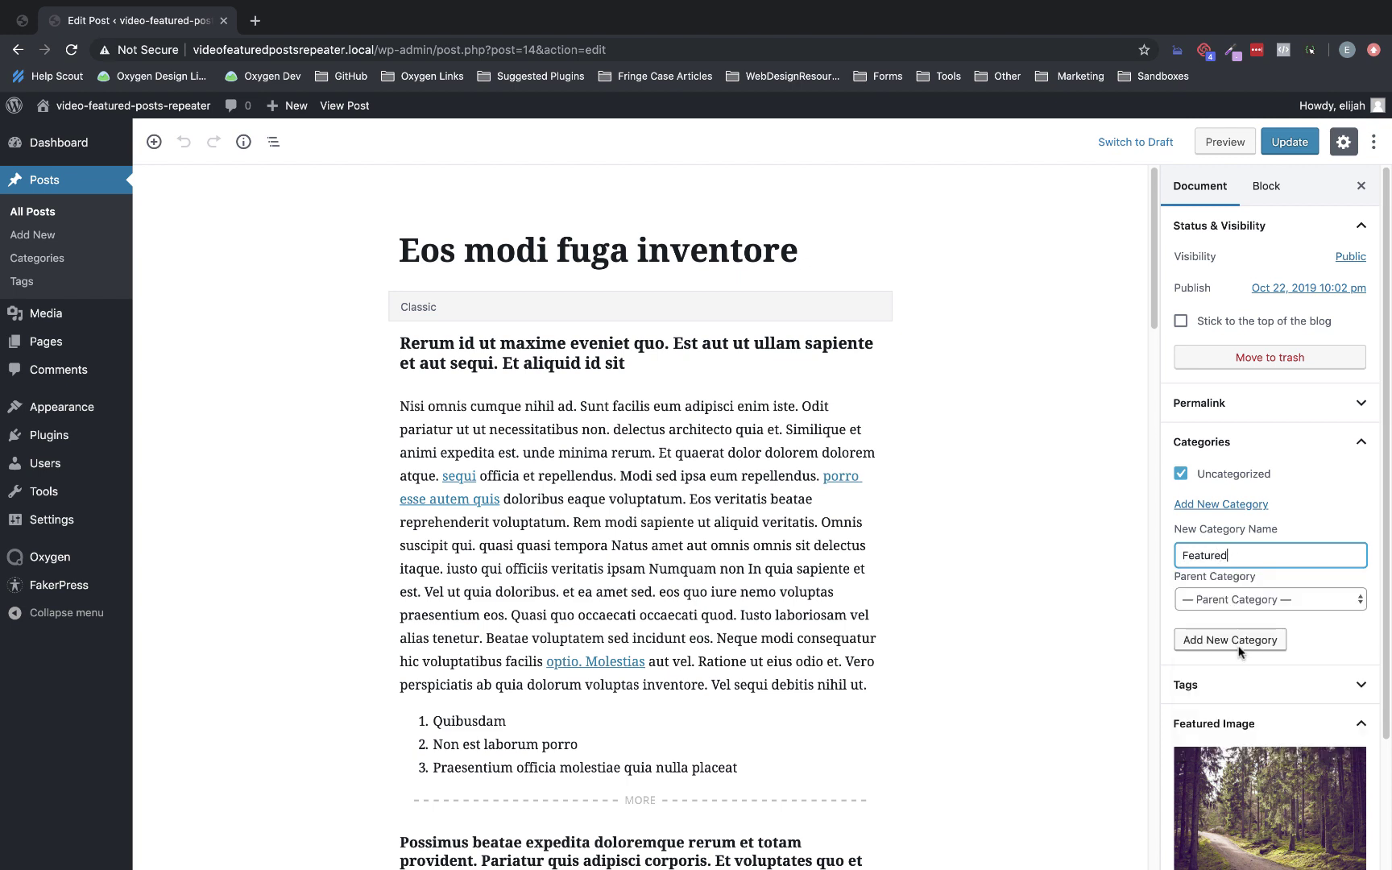
{"action": "left_click", "coordinate": [1237, 641]}
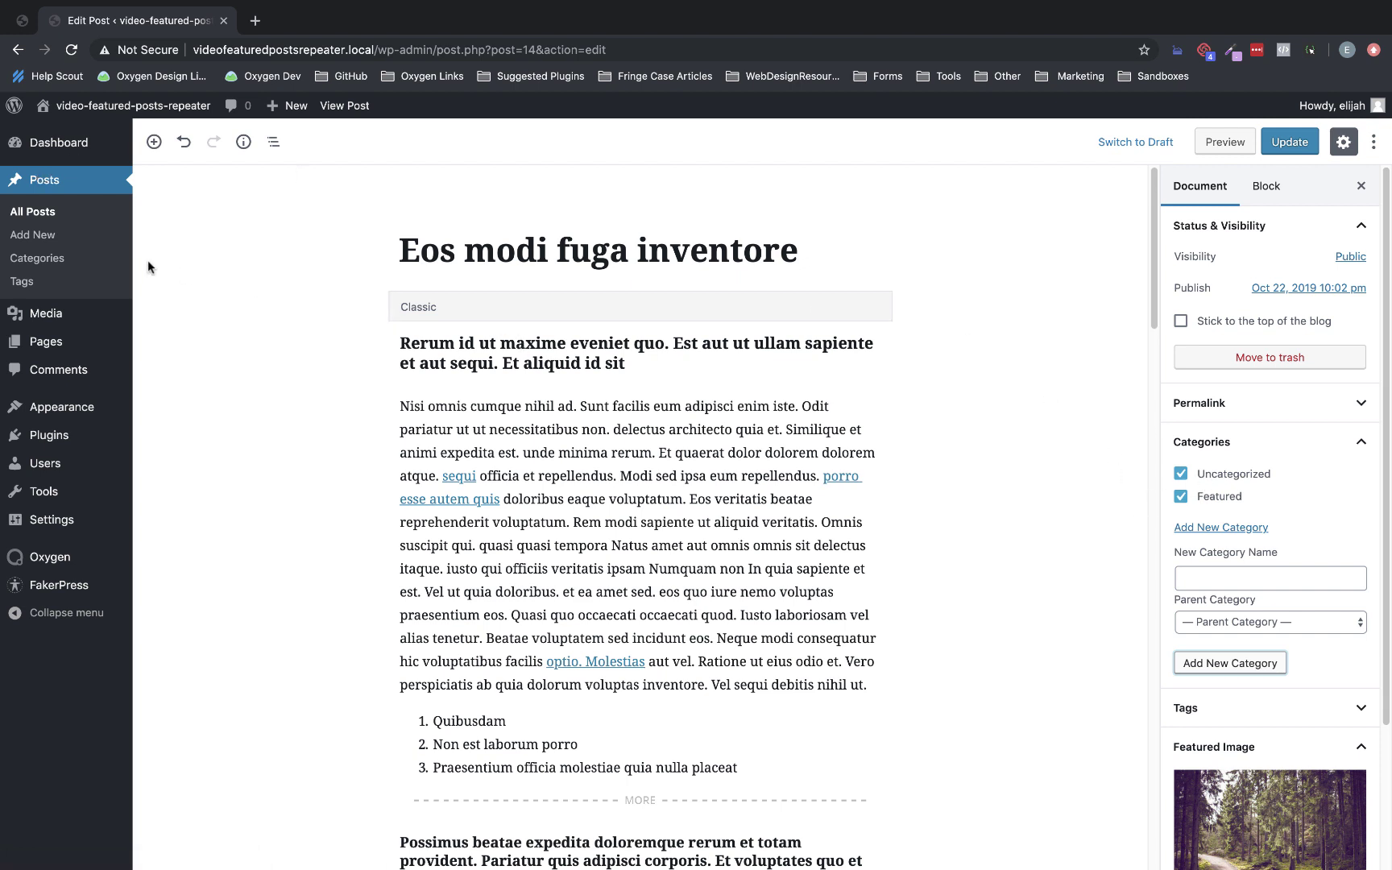
{"action": "left_click", "coordinate": [54, 198]}
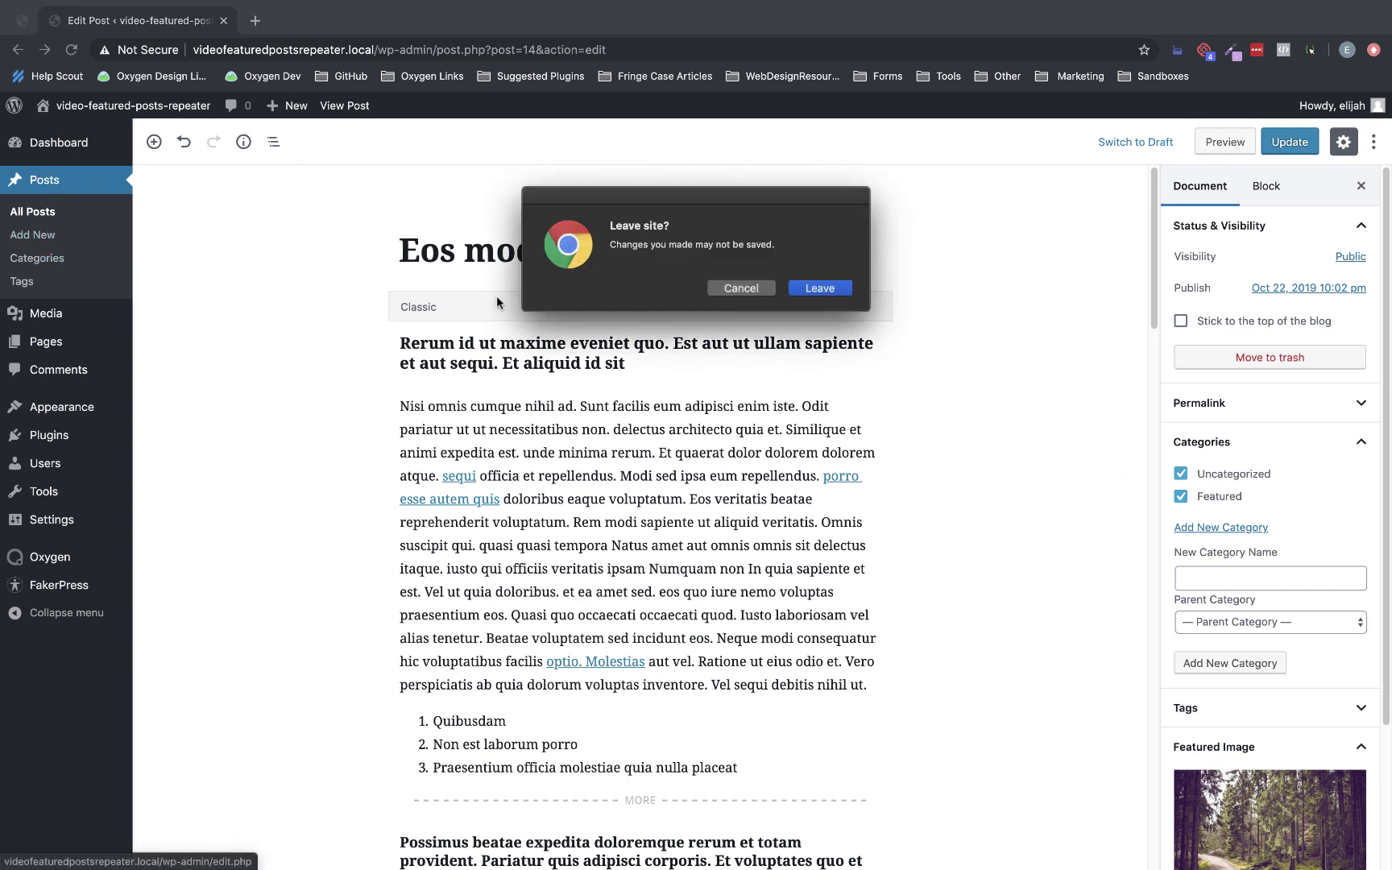
{"action": "left_click", "coordinate": [755, 292]}
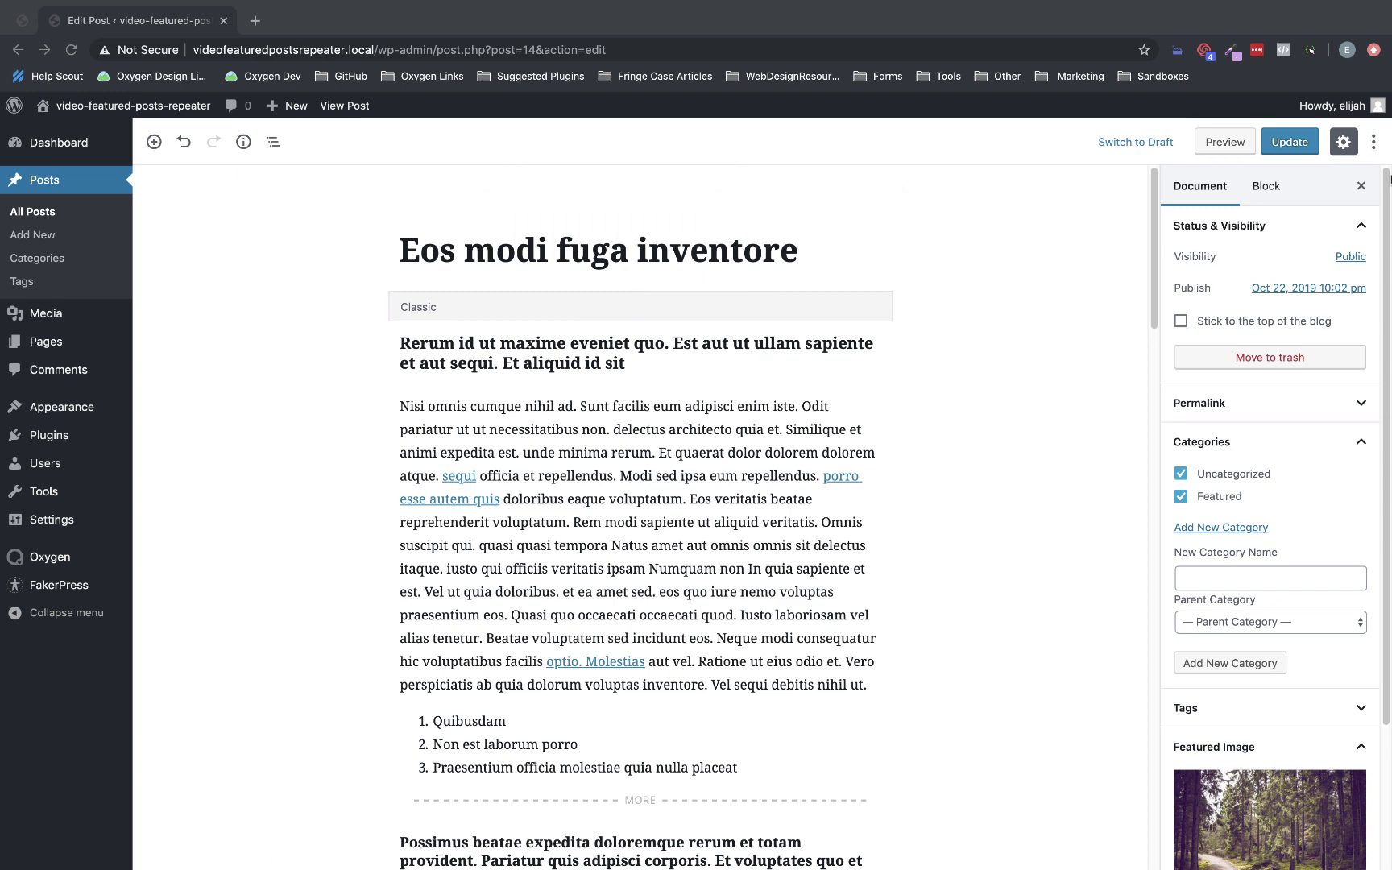
{"action": "left_click", "coordinate": [1267, 144]}
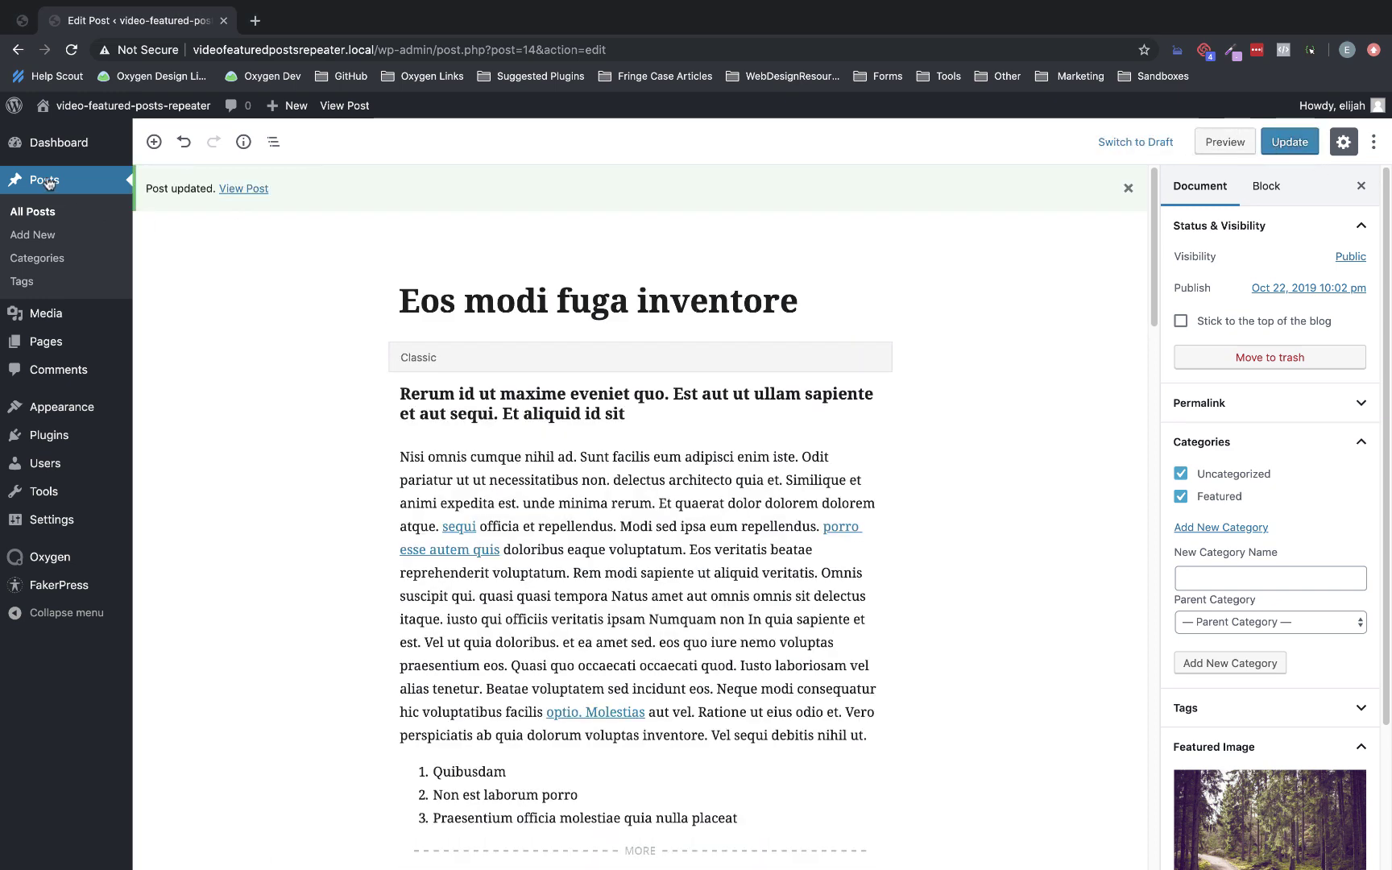
Tick Featured on 'Qui voluptas aliquid voluptatibus provident' and 'Et occaecati dolore quis voluptate', updating both.
{"action": "left_click", "coordinate": [61, 208]}
{"action": "scroll", "coordinate": [323, 585], "scroll_direction": "down", "scroll_amount": 1}
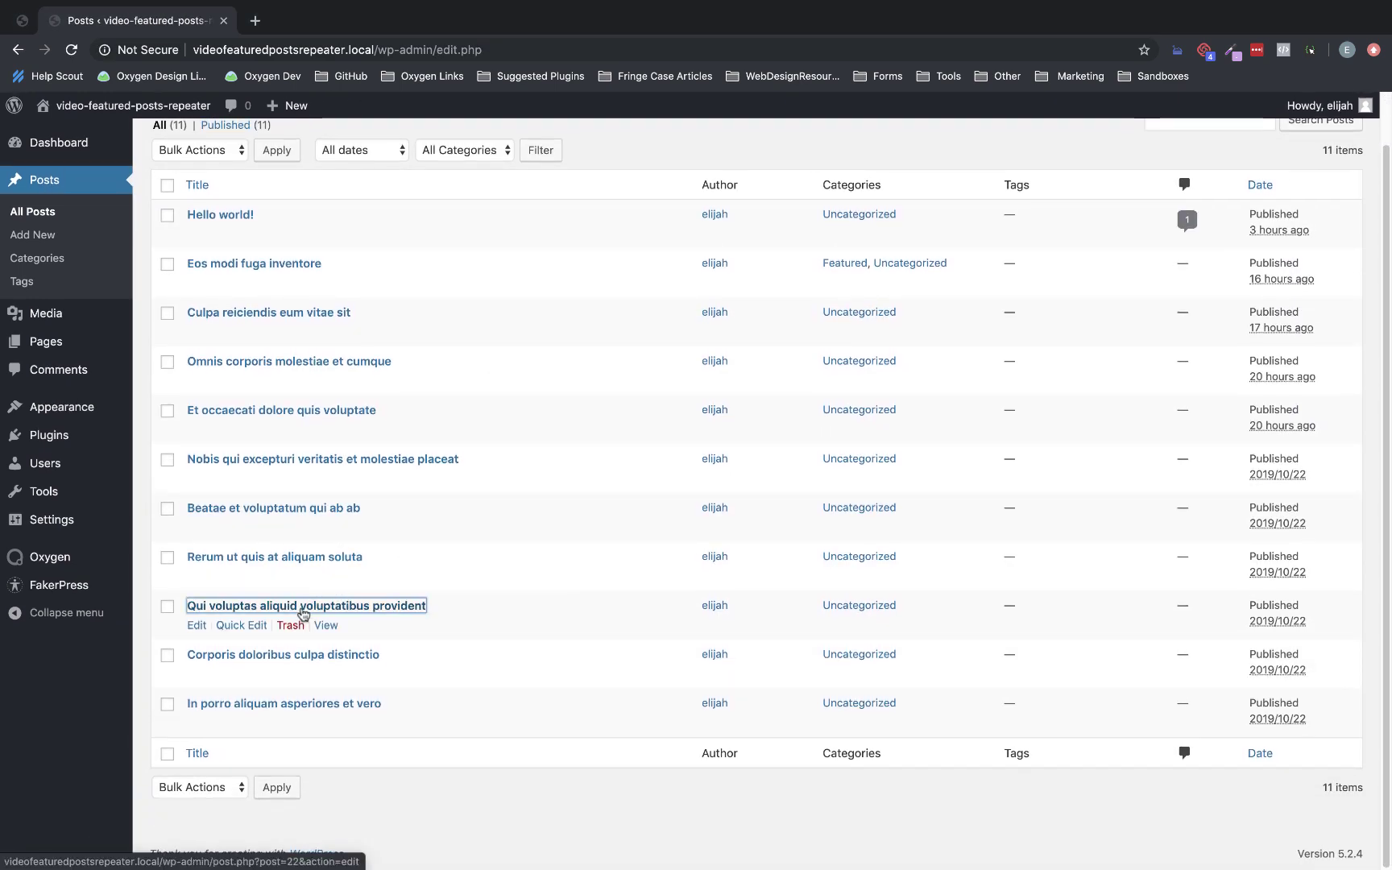
{"action": "left_click", "coordinate": [303, 605]}
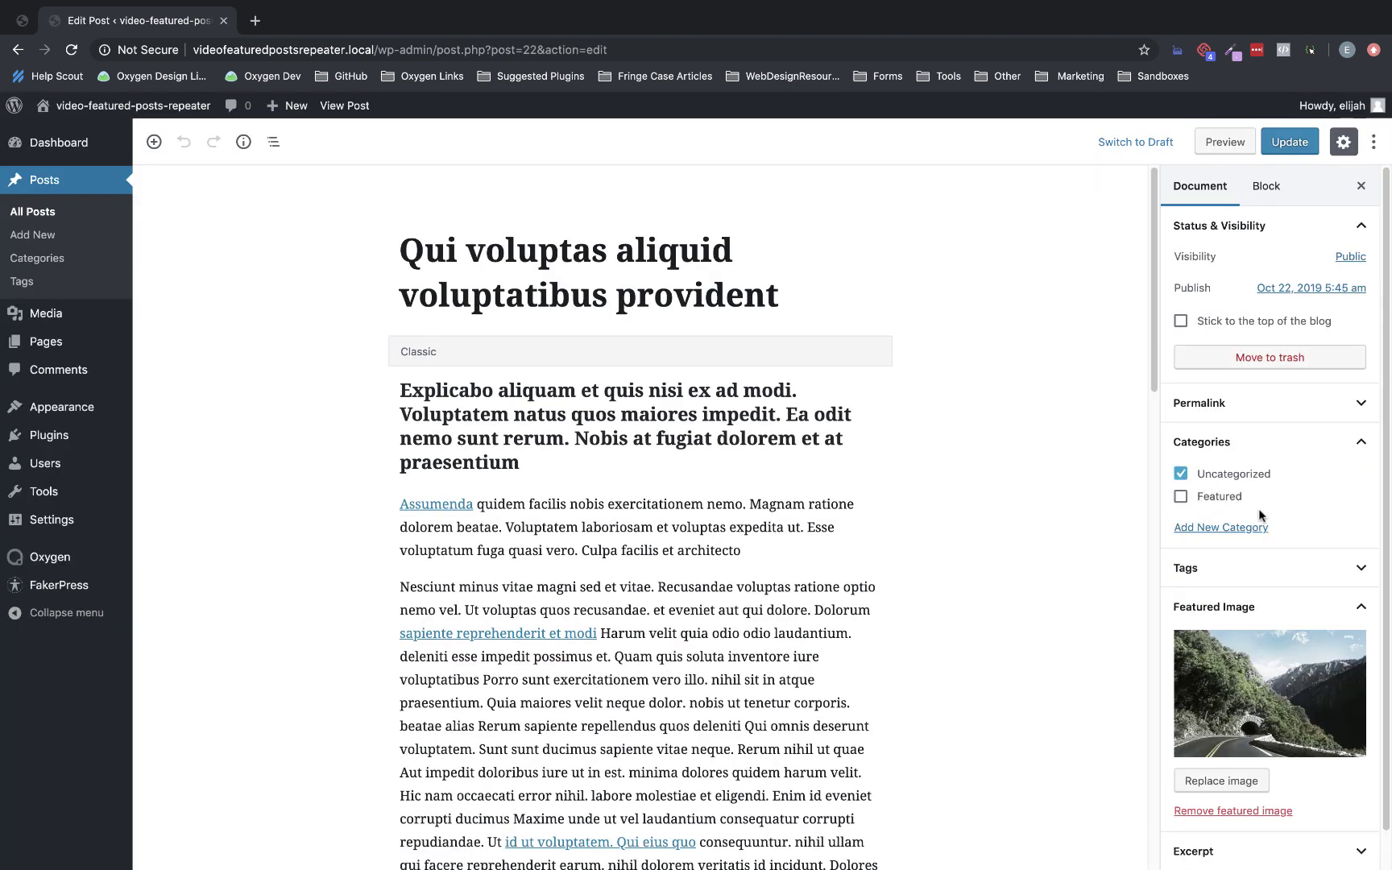
{"action": "left_click", "coordinate": [1180, 496]}
{"action": "left_click", "coordinate": [1287, 149]}
{"action": "left_click", "coordinate": [58, 172]}
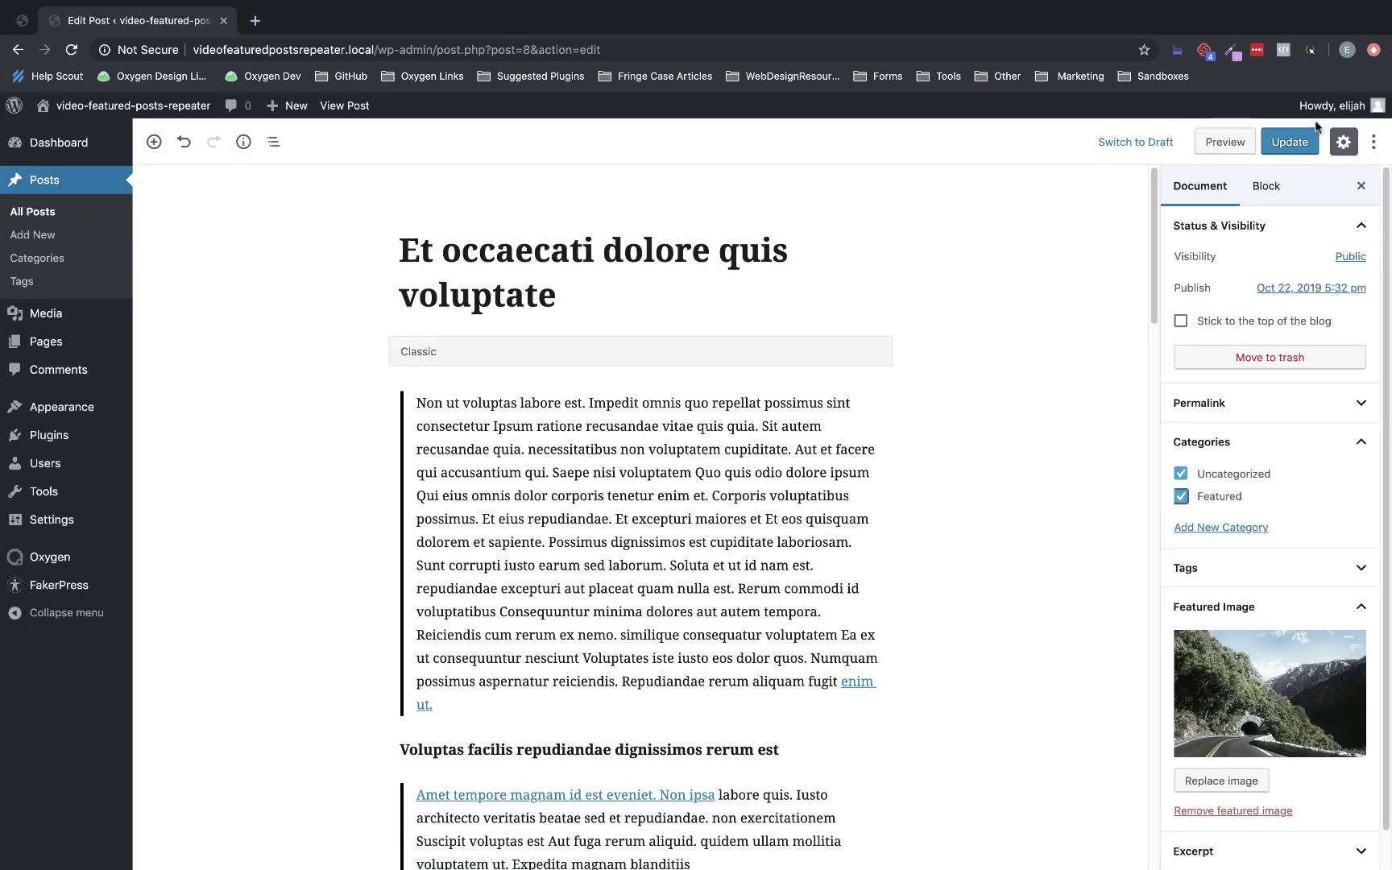
{"action": "left_click", "coordinate": [1286, 145]}
Reopen the Single Post Template in Oxygen and select the Featured Posts Repeater (#24) in Structure.
{"action": "mouse_move", "coordinate": [58, 566]}
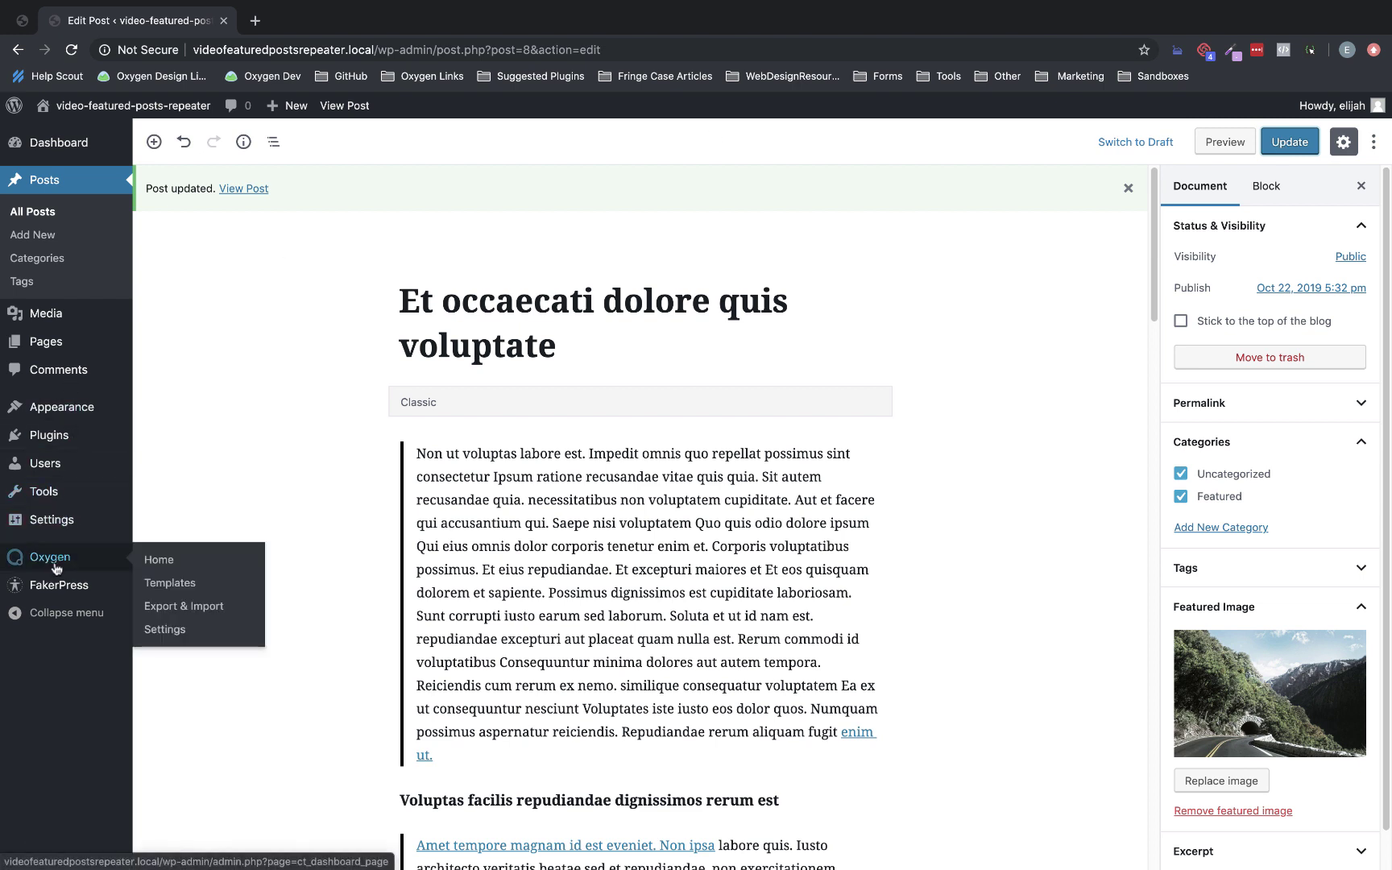
{"action": "left_click", "coordinate": [156, 589]}
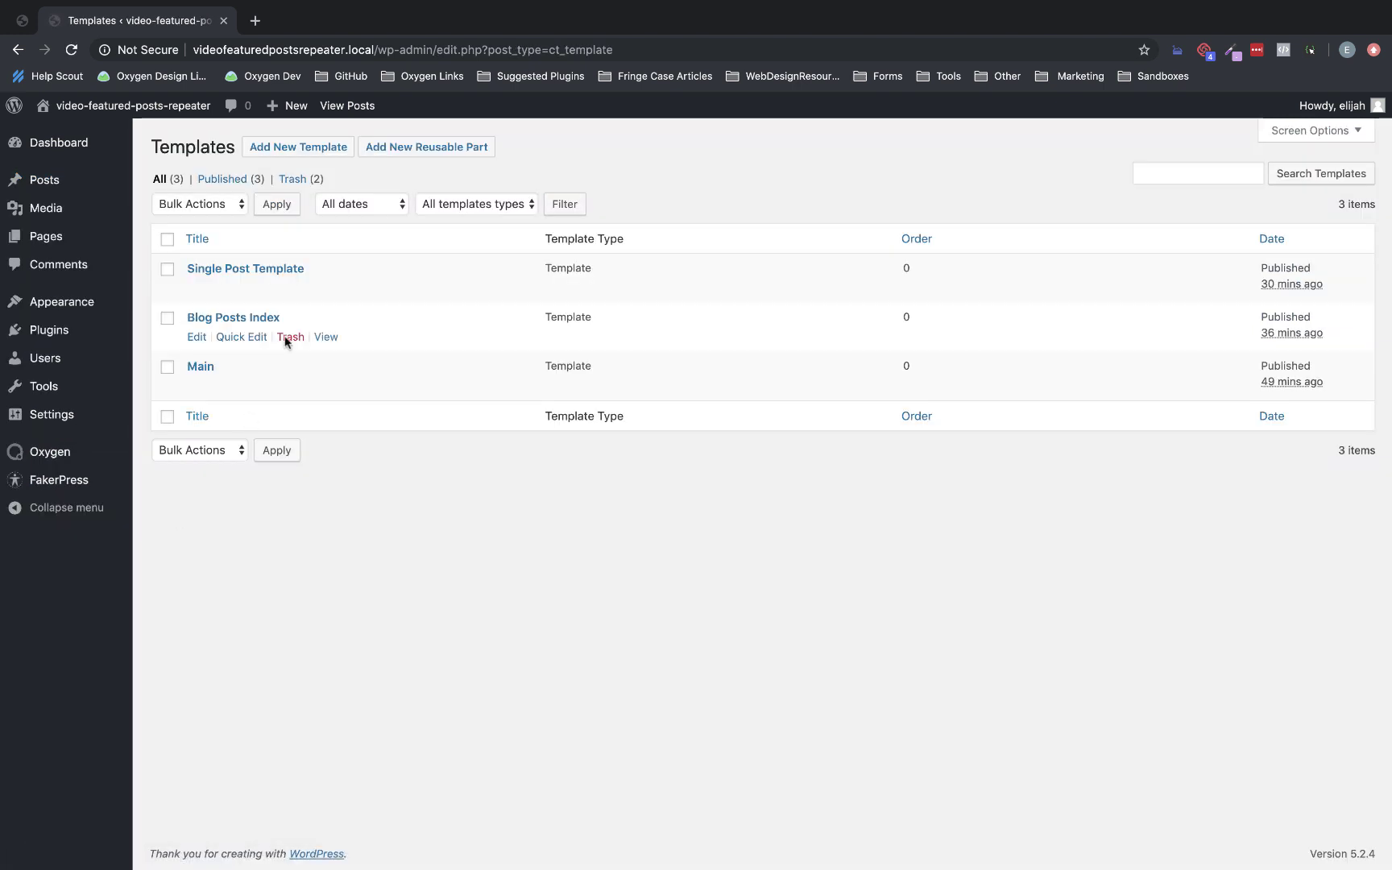
{"action": "left_click", "coordinate": [274, 270]}
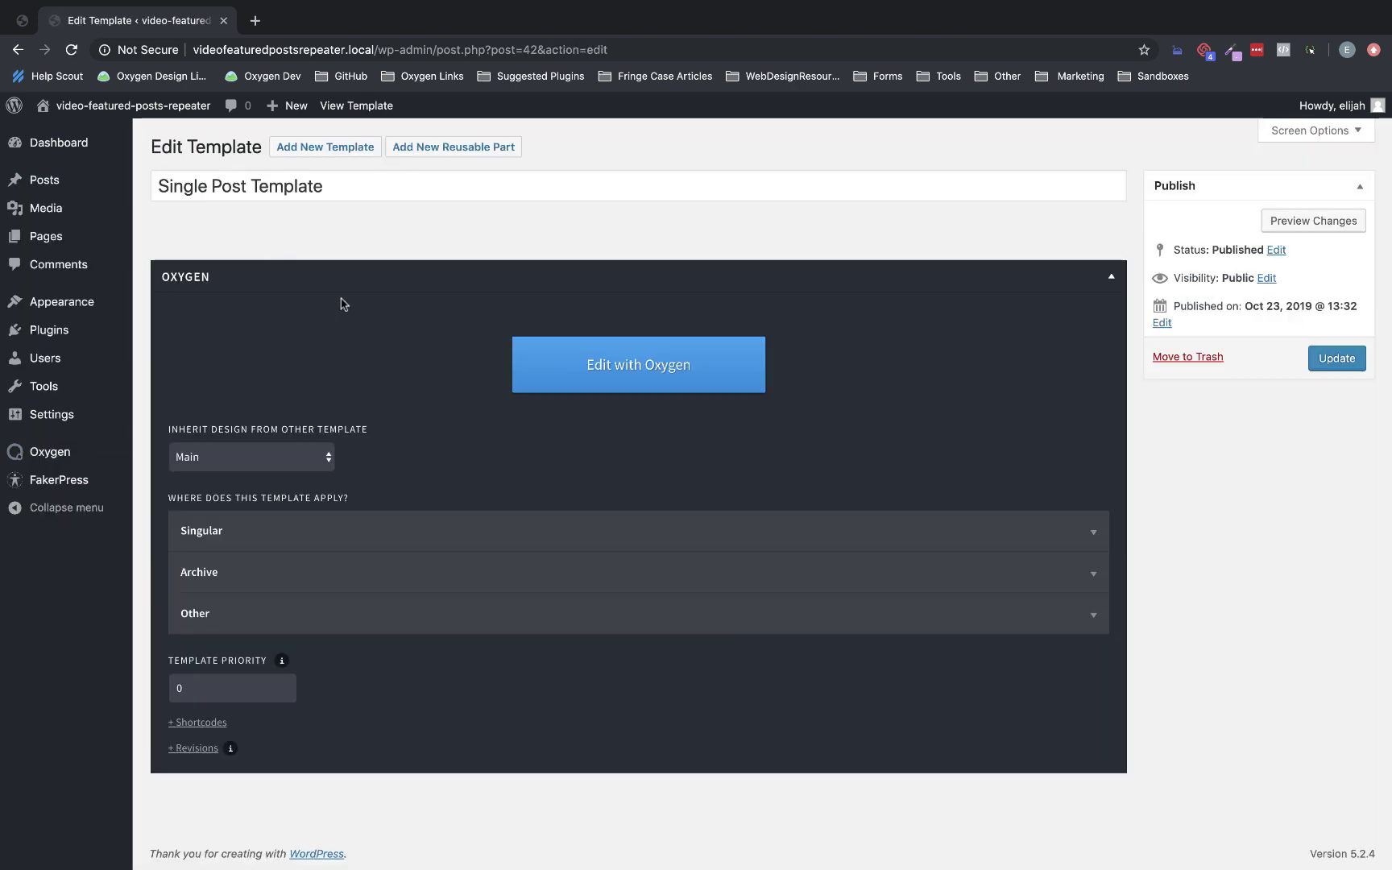
{"action": "left_click", "coordinate": [655, 377]}
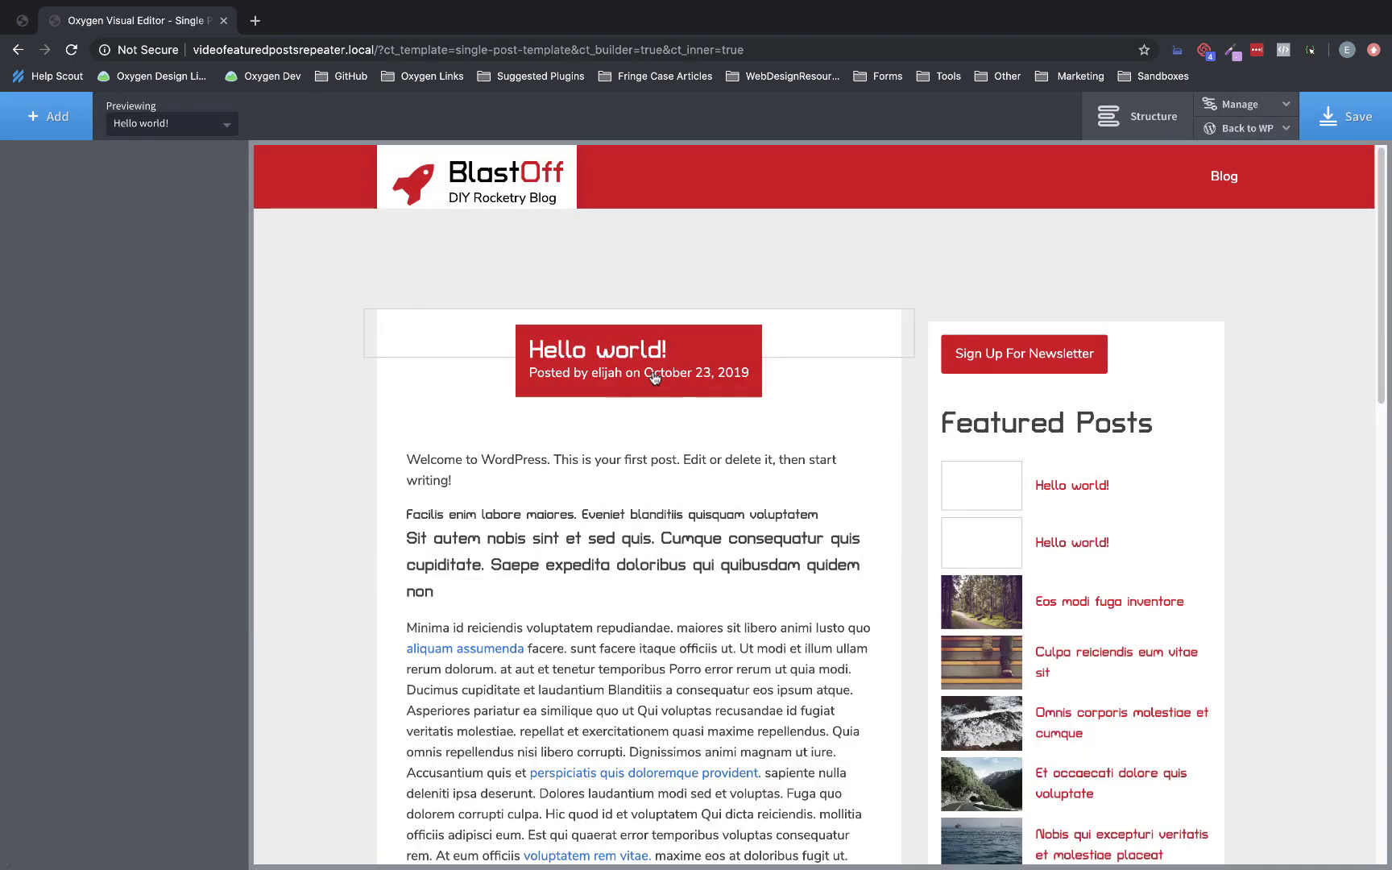
{"action": "left_click", "coordinate": [1176, 492]}
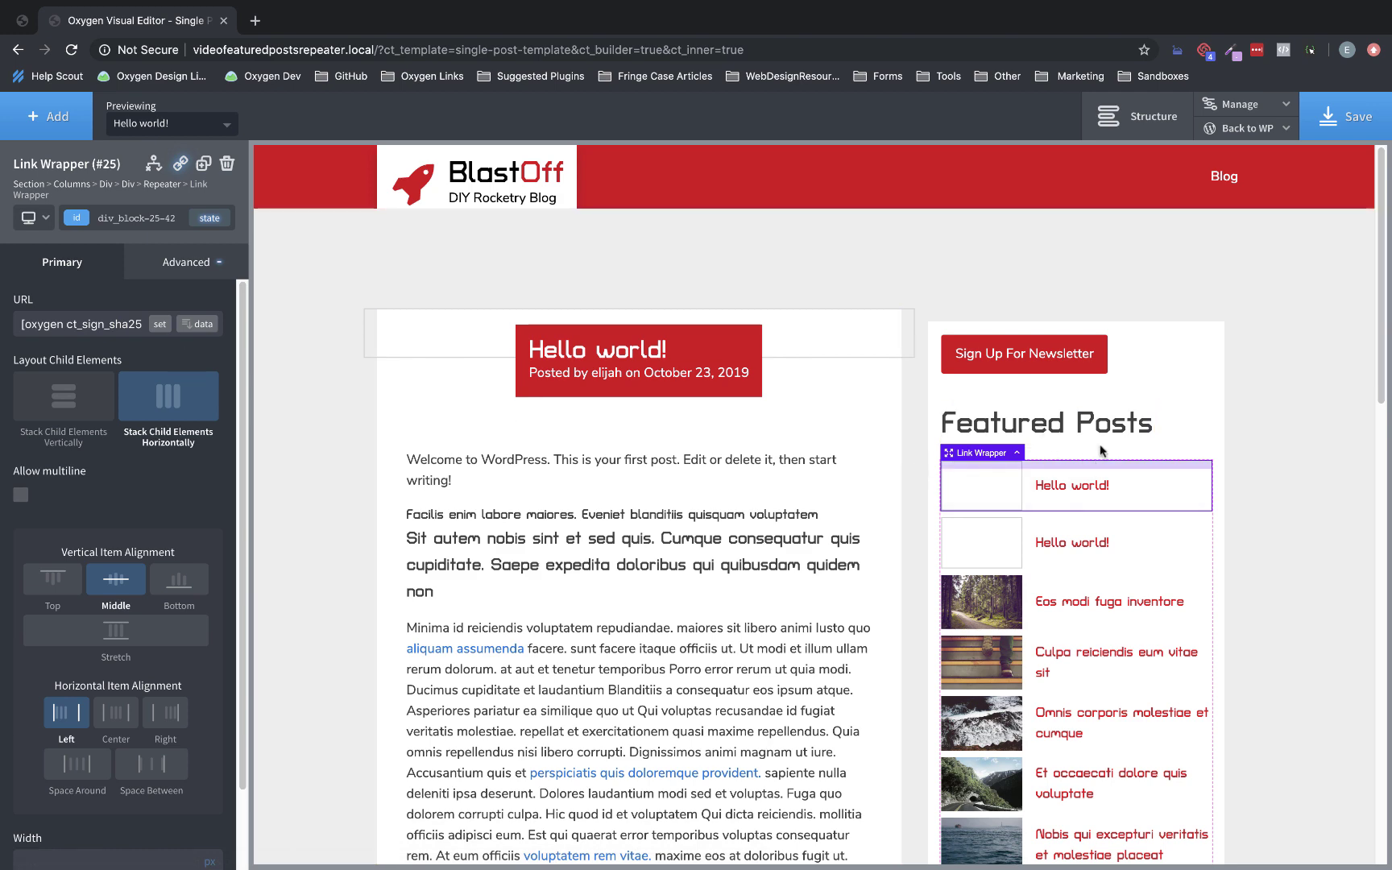
{"action": "left_click", "coordinate": [1133, 116]}
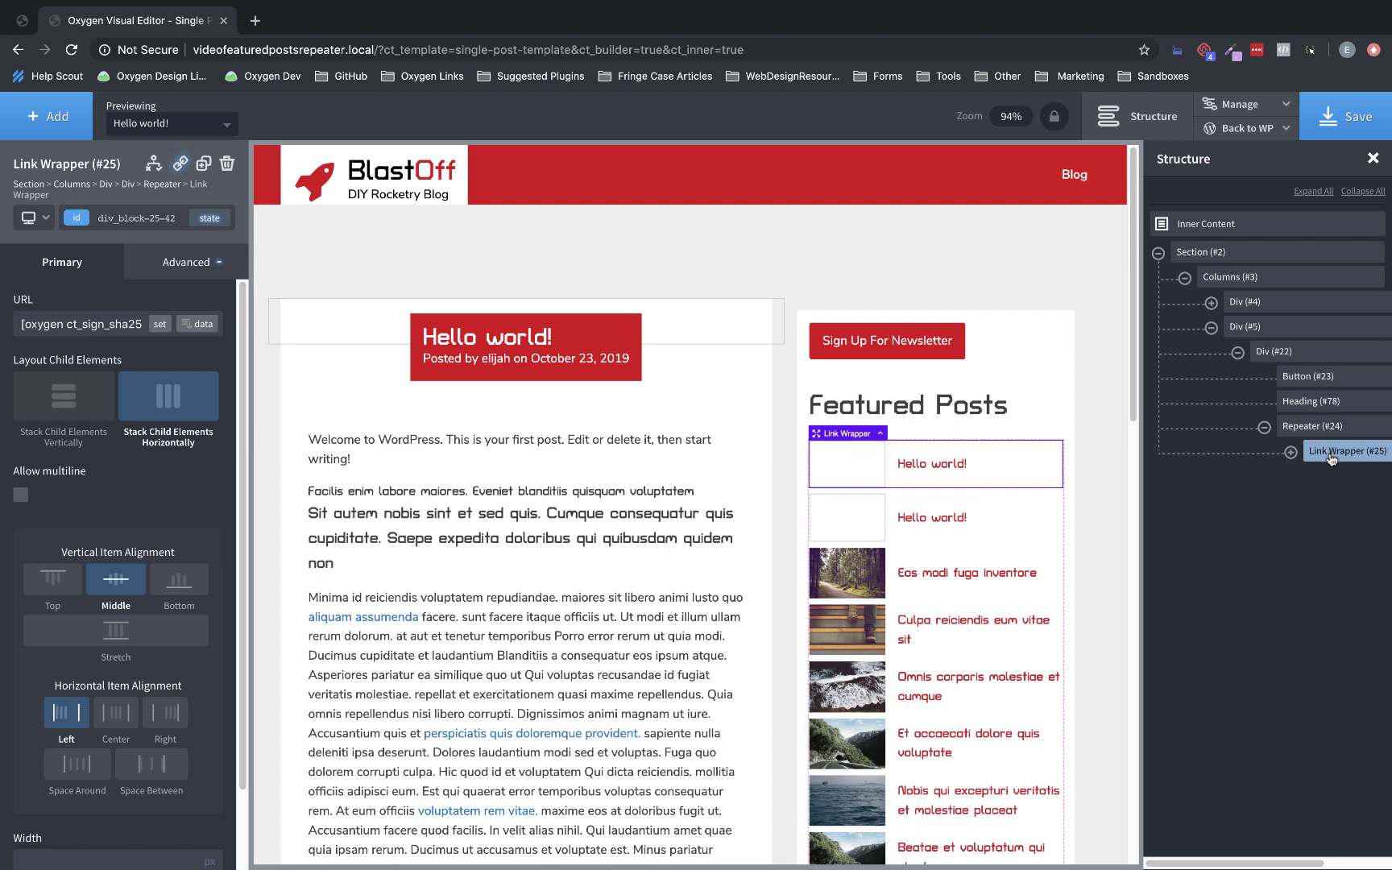
{"action": "left_click", "coordinate": [1314, 426]}
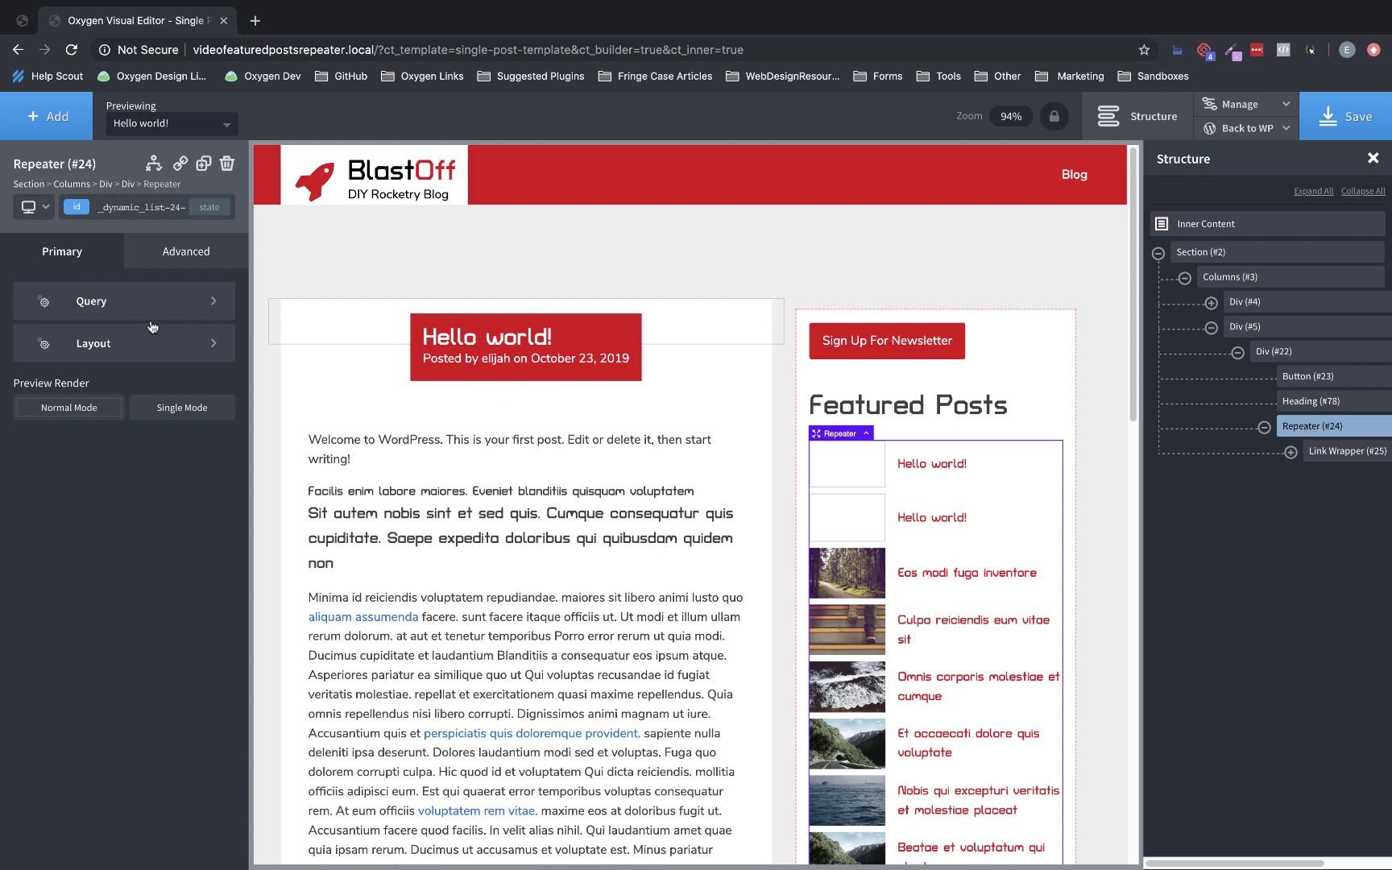
Filter the Repeater query by the Featured taxonomy and apply the query params.
{"action": "left_click", "coordinate": [133, 302]}
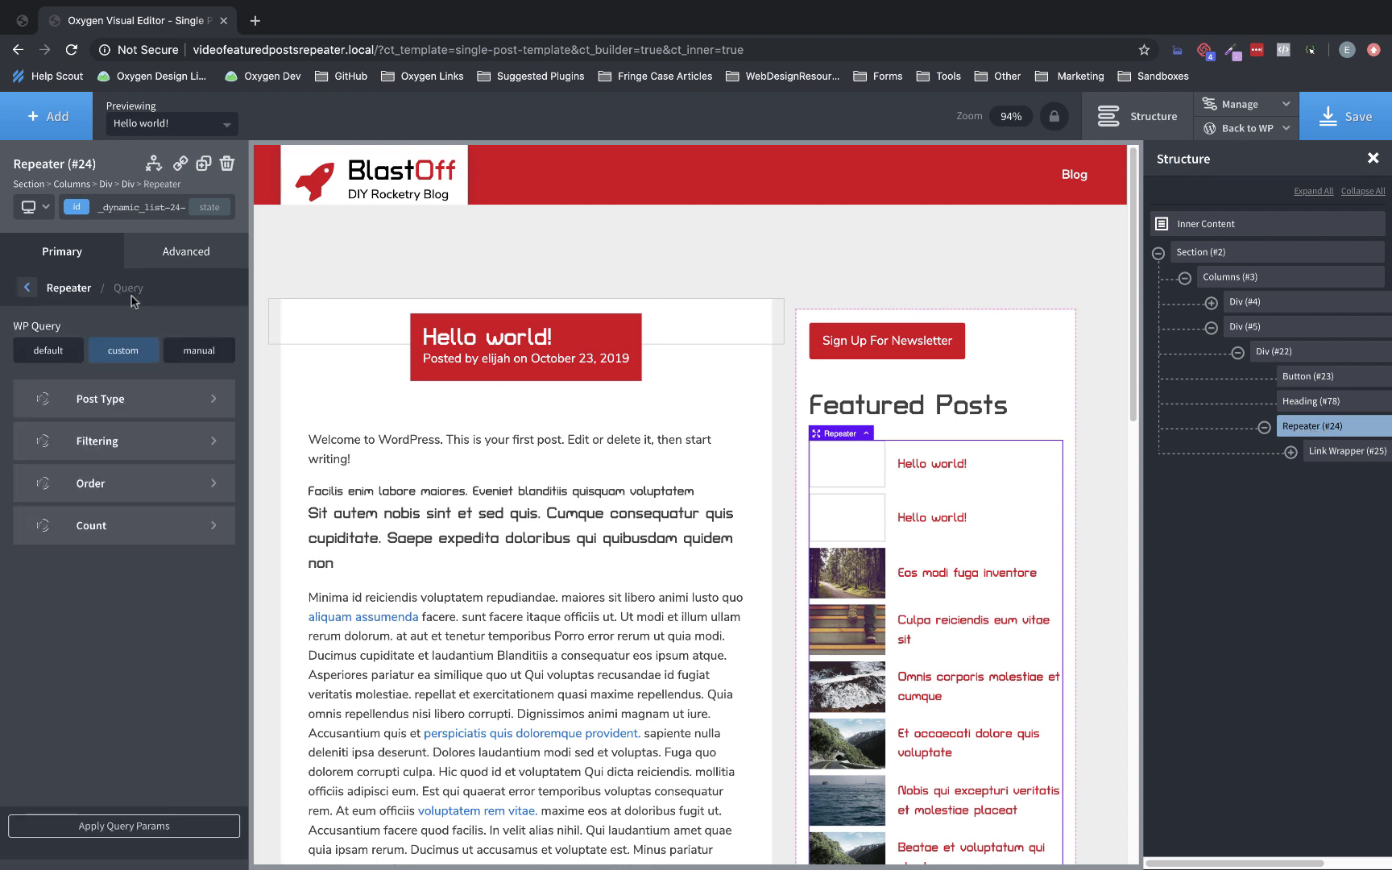
{"action": "left_click", "coordinate": [88, 406]}
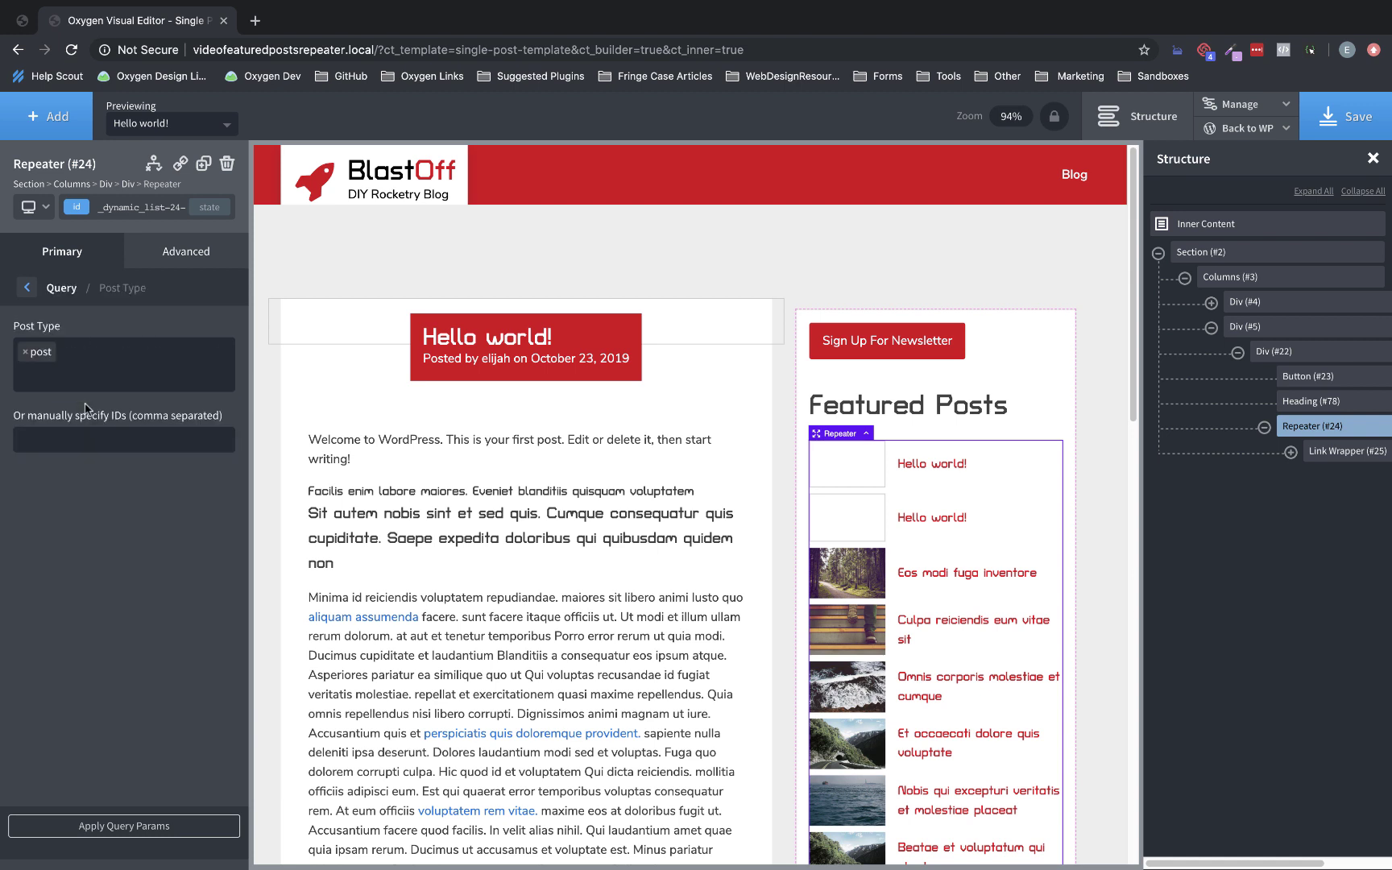
{"action": "left_click", "coordinate": [26, 288]}
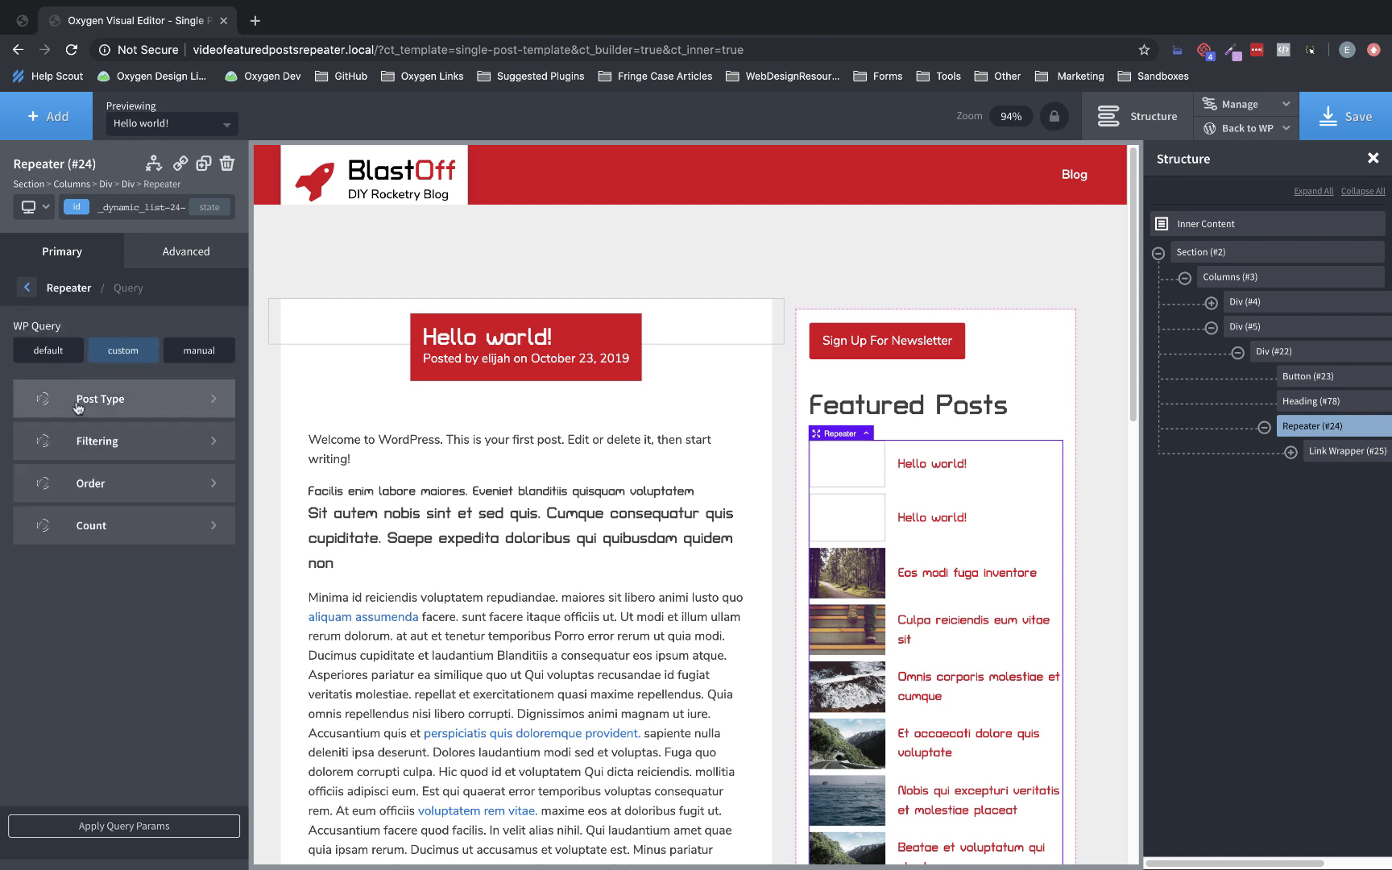
{"action": "left_click", "coordinate": [95, 441]}
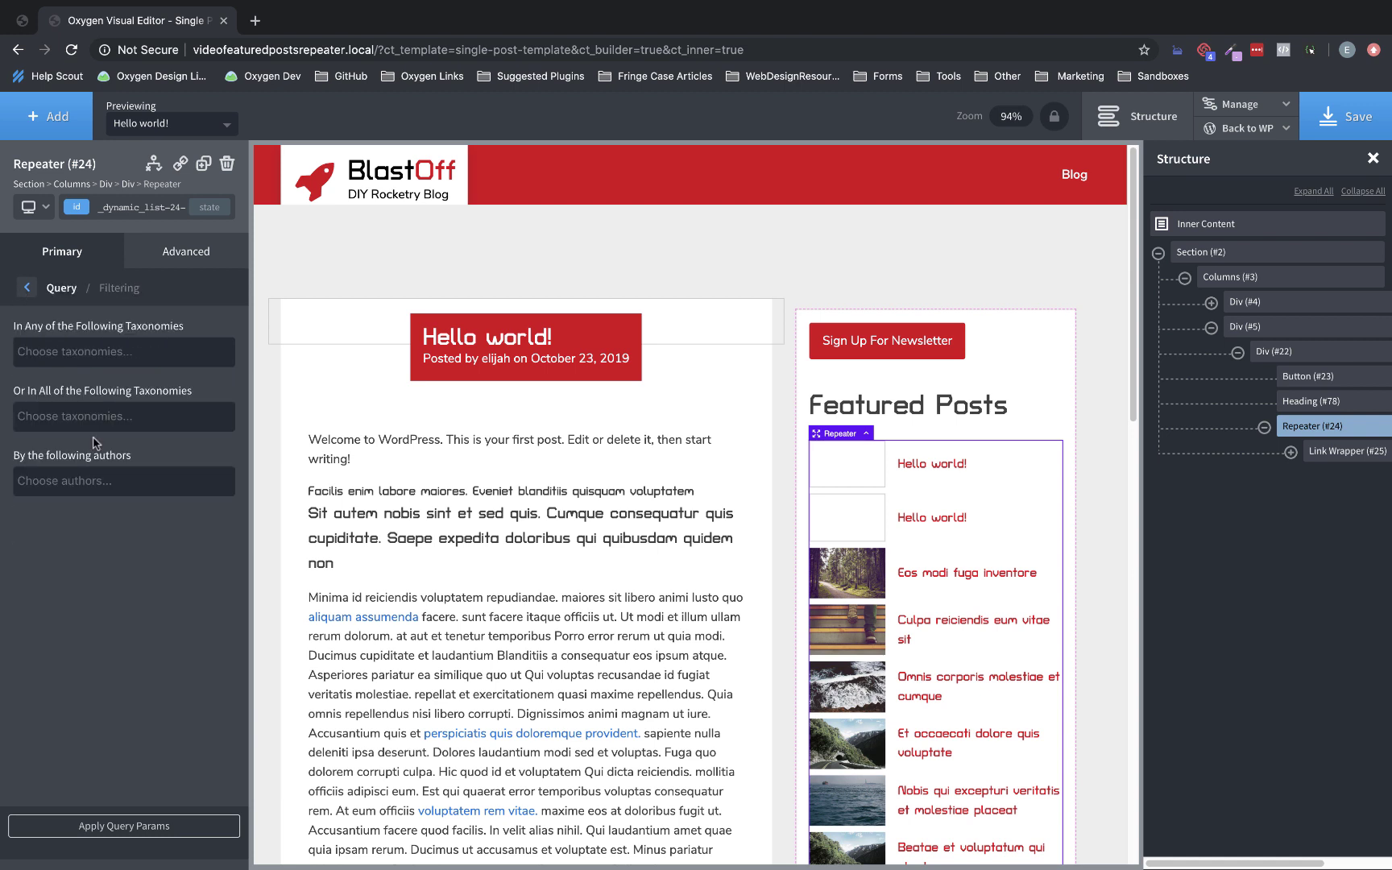
{"action": "left_click", "coordinate": [106, 348]}
{"action": "left_click", "coordinate": [78, 407]}
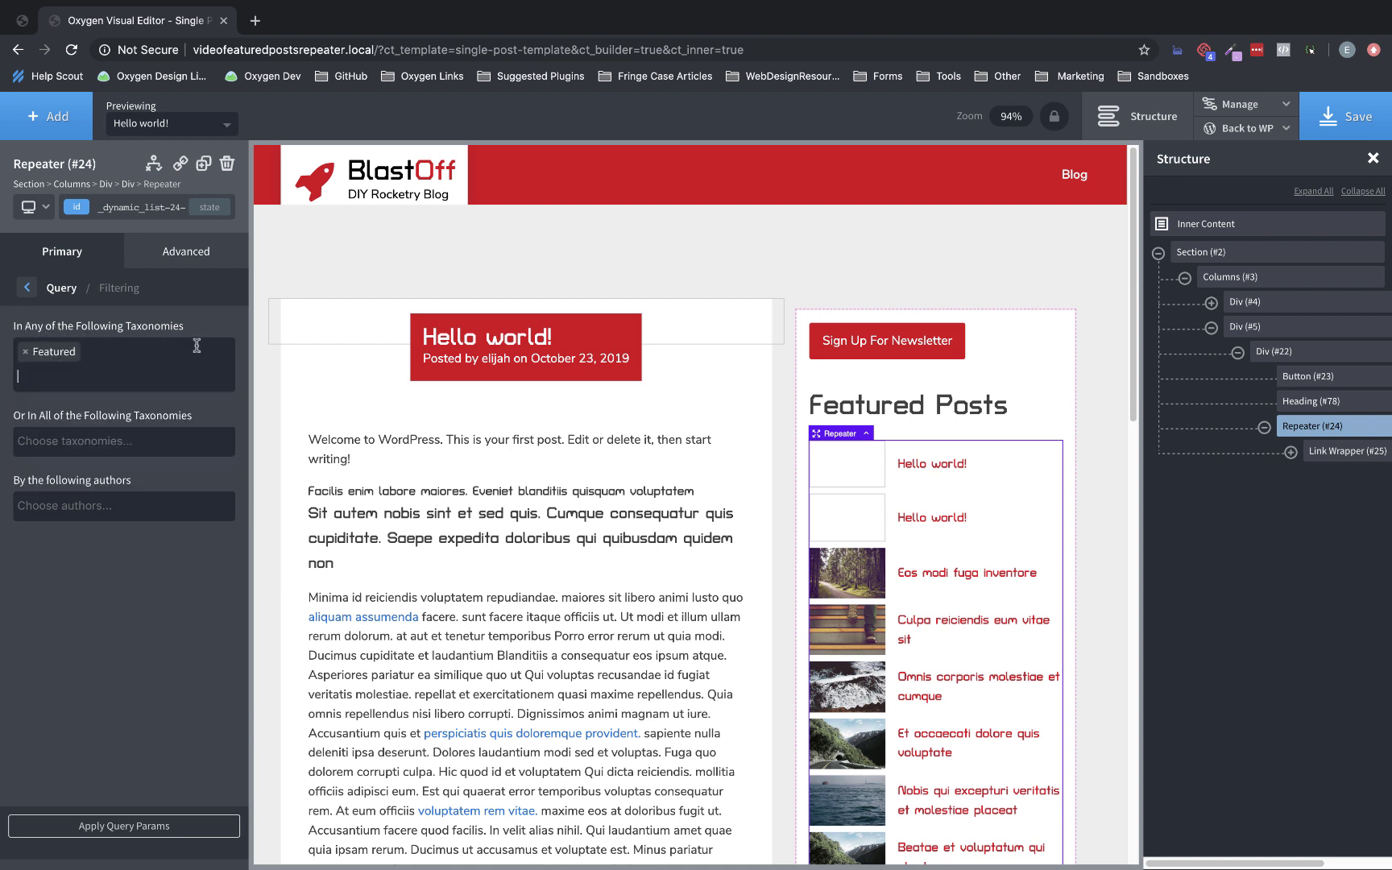
{"action": "left_click", "coordinate": [133, 828]}
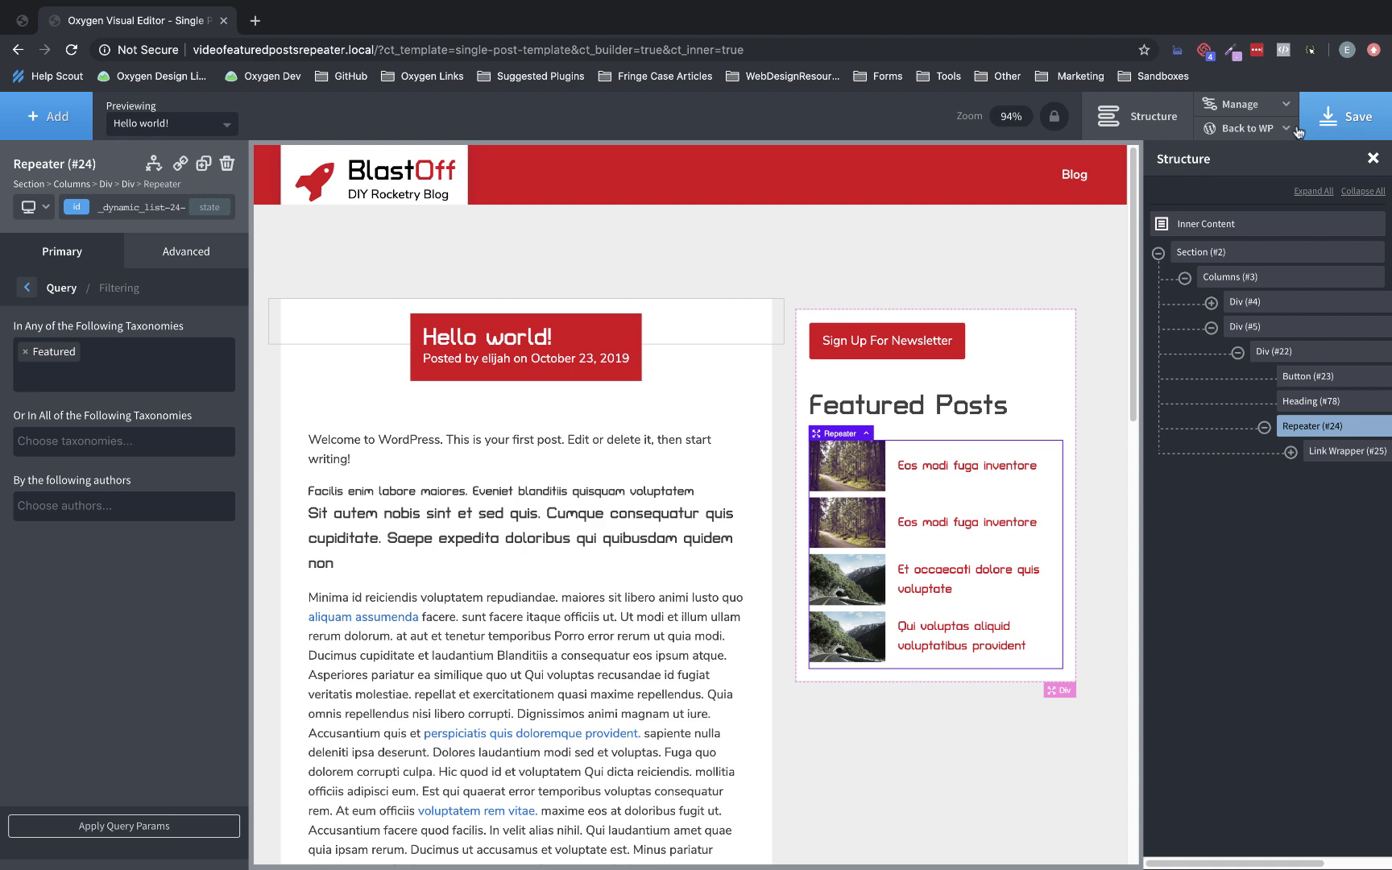
Open the Hello world! frontend in a new tab and scroll to its Featured Posts sidebar.
{"action": "mouse_move", "coordinate": [1245, 128]}
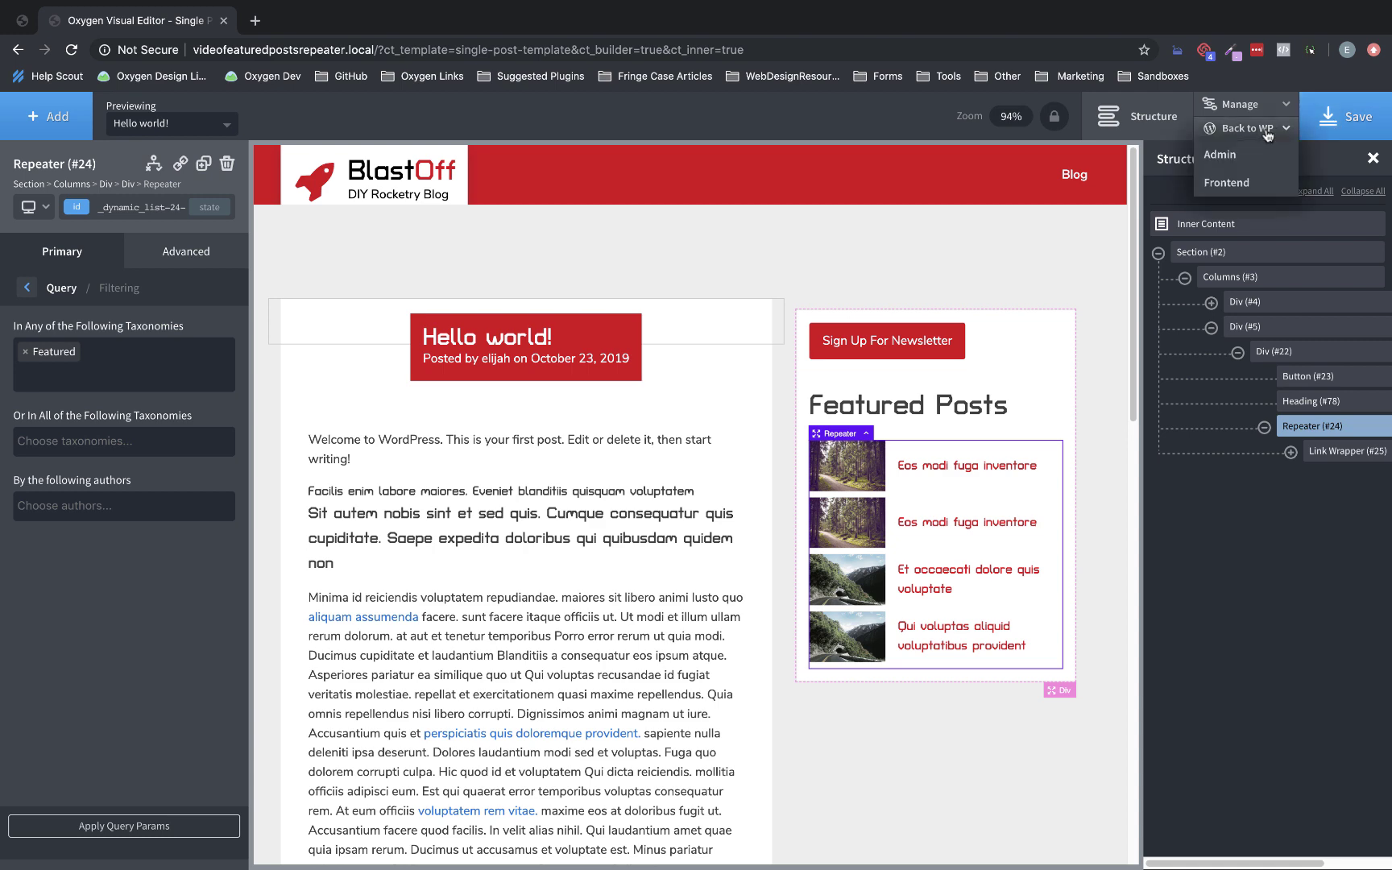
{"action": "right_click", "coordinate": [1246, 182]}
{"action": "left_click", "coordinate": [1201, 187]}
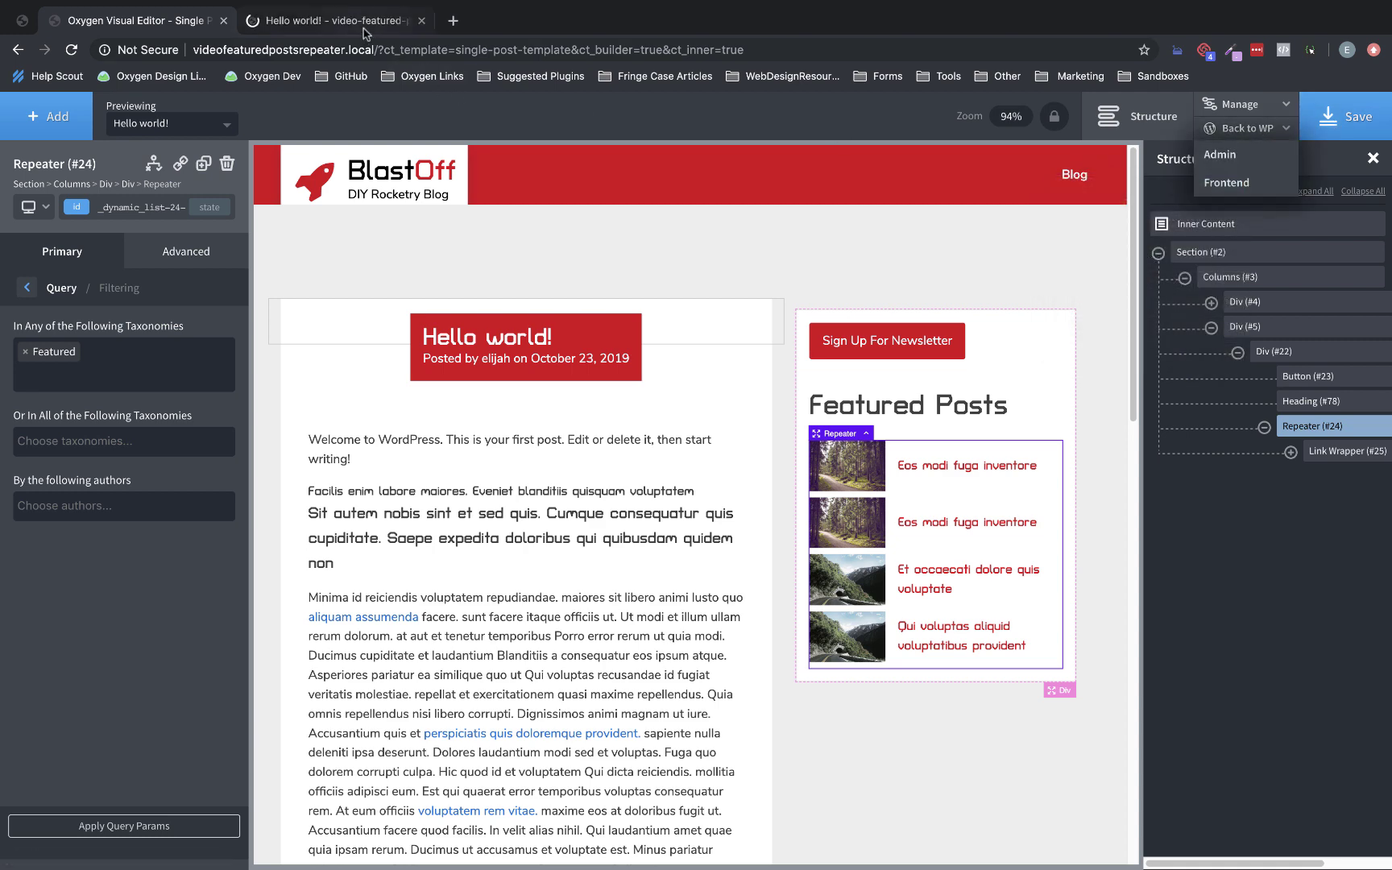
{"action": "left_click", "coordinate": [357, 24]}
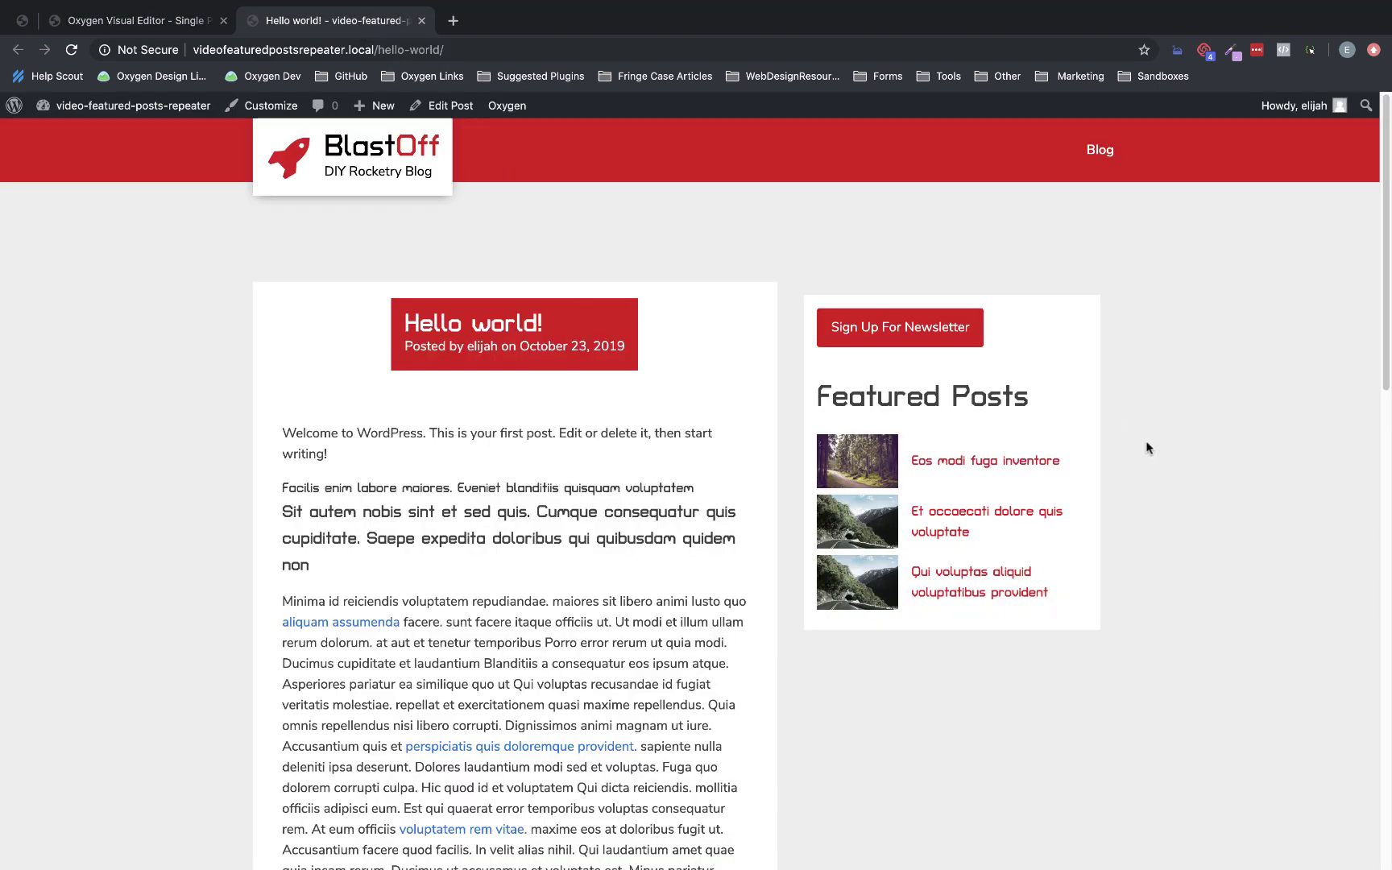
{"action": "scroll", "coordinate": [1149, 447], "scroll_direction": "down", "scroll_amount": 2}
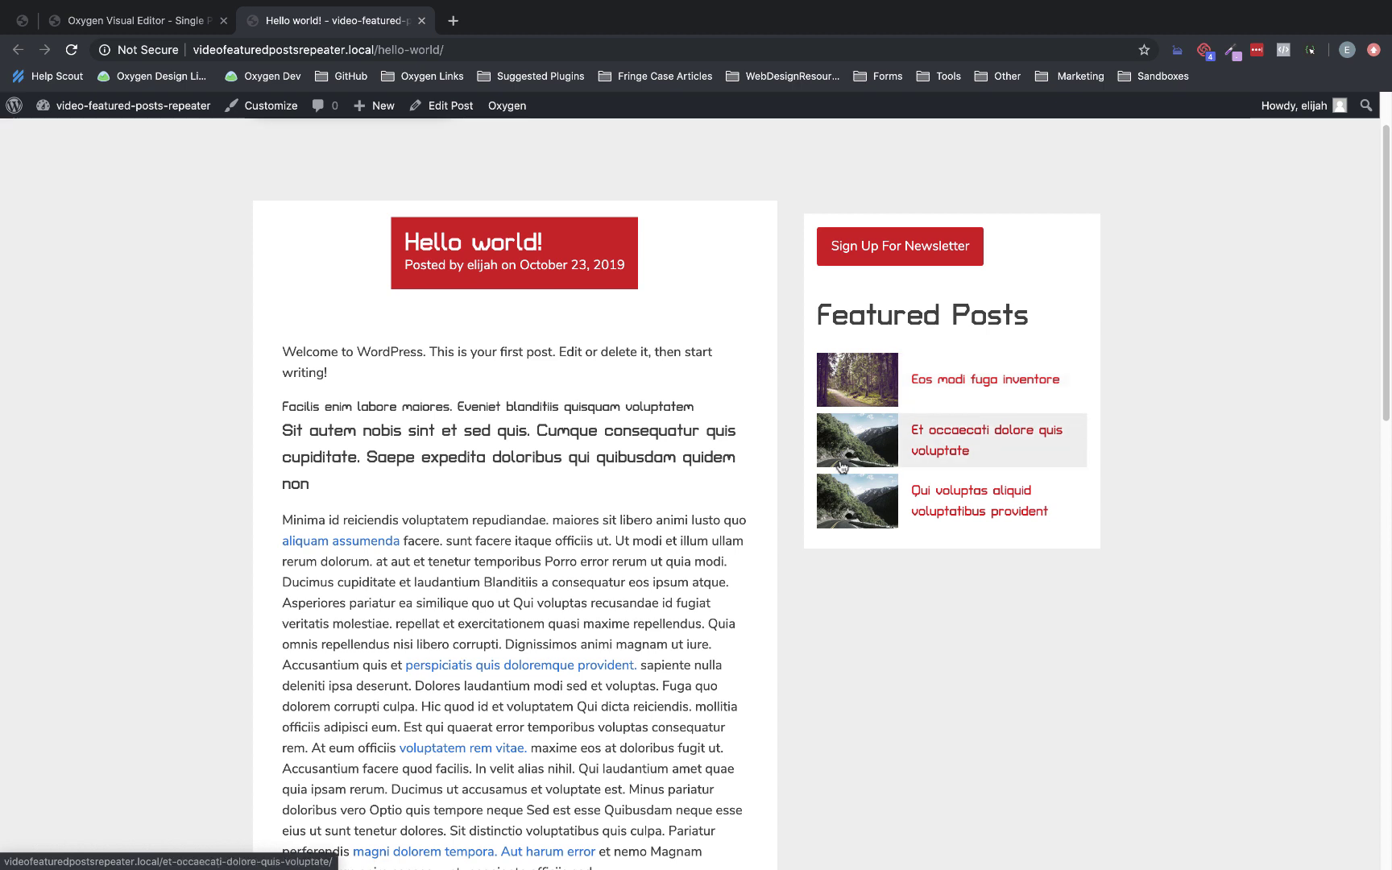
Limit the Repeater query count to 3 posts, apply it, and save the template.
{"action": "left_click", "coordinate": [186, 30]}
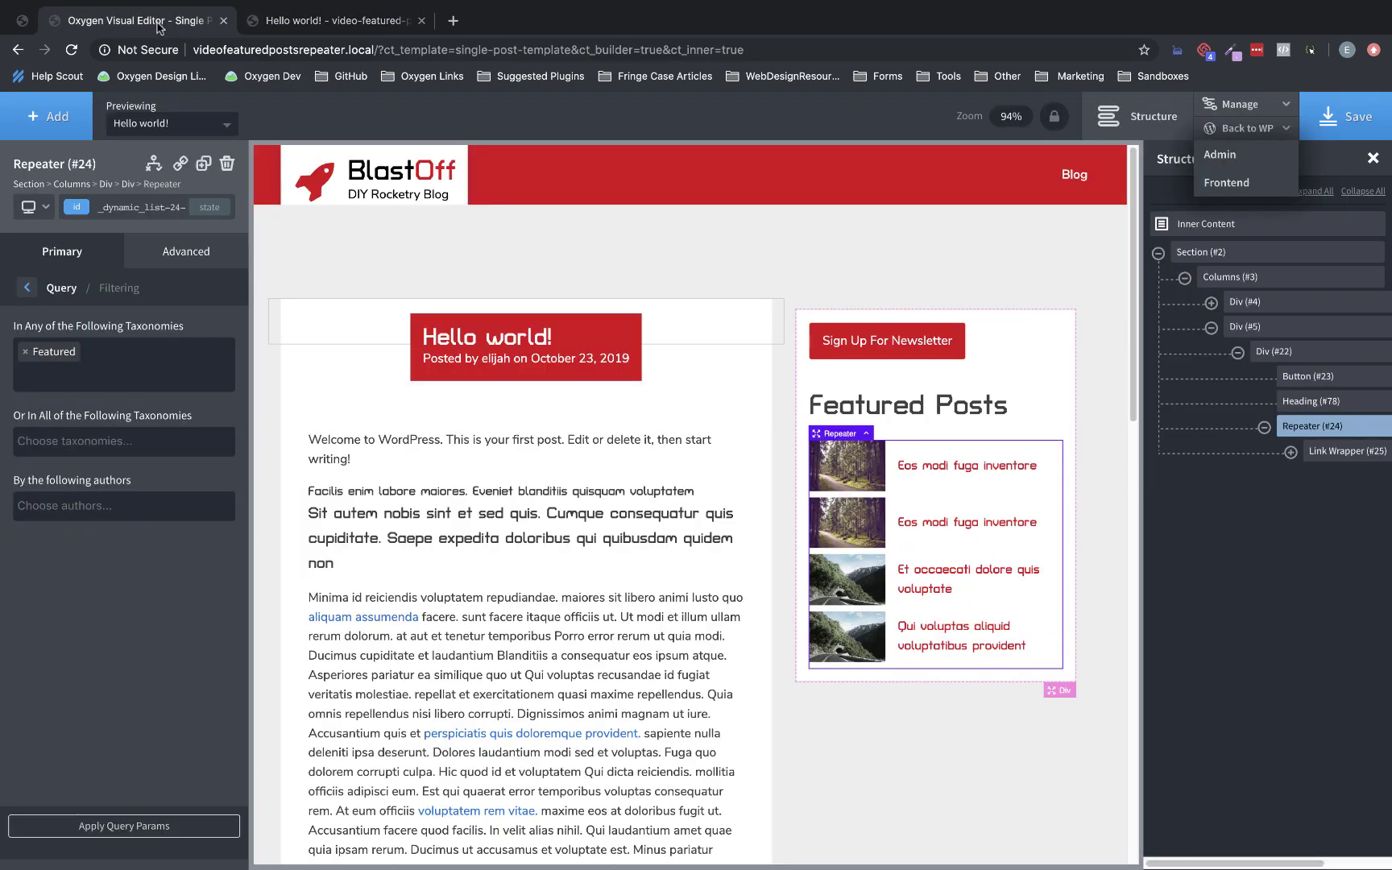
{"action": "left_click", "coordinate": [28, 288]}
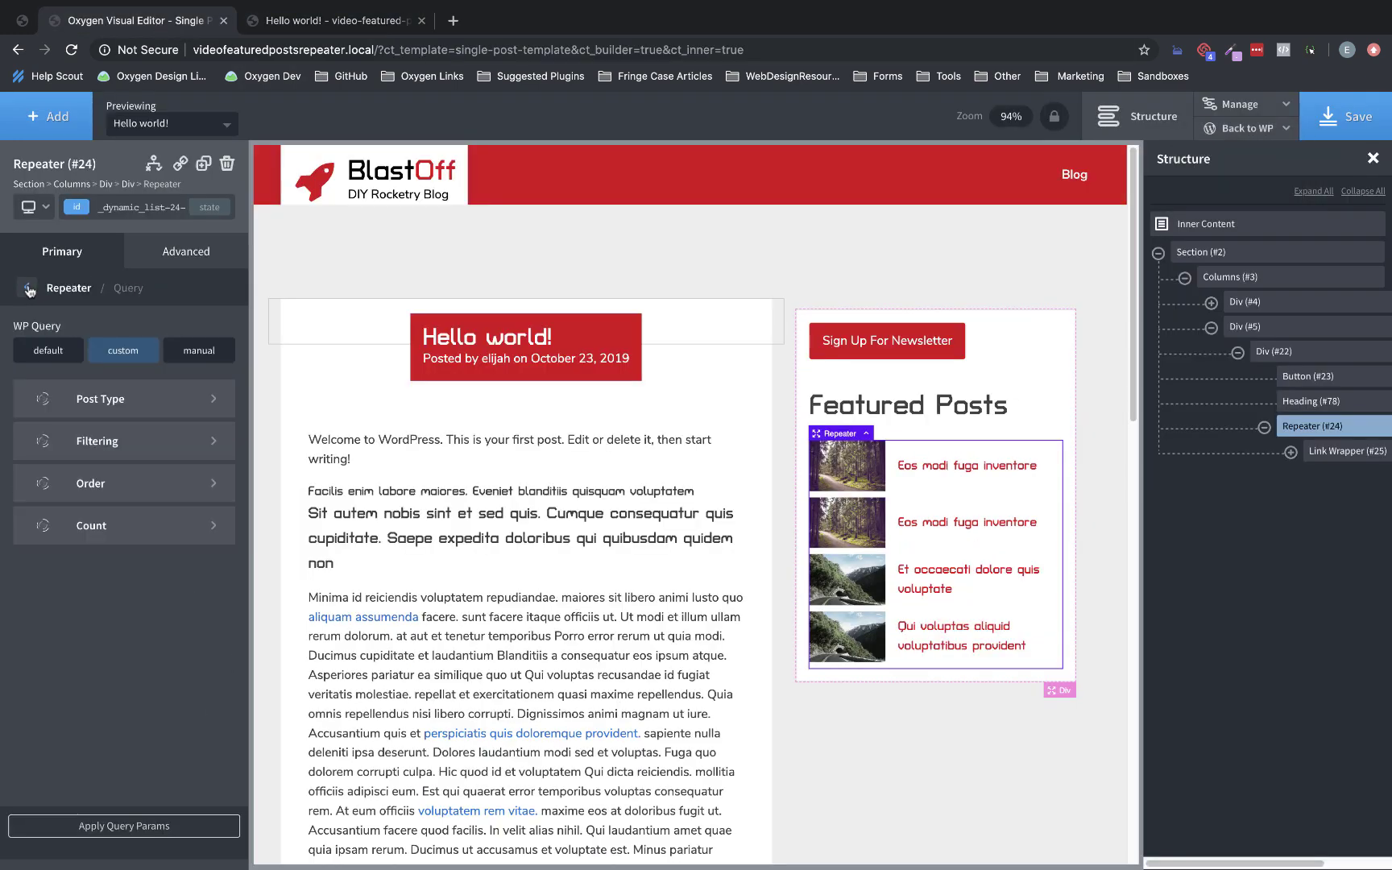
{"action": "left_click", "coordinate": [93, 528]}
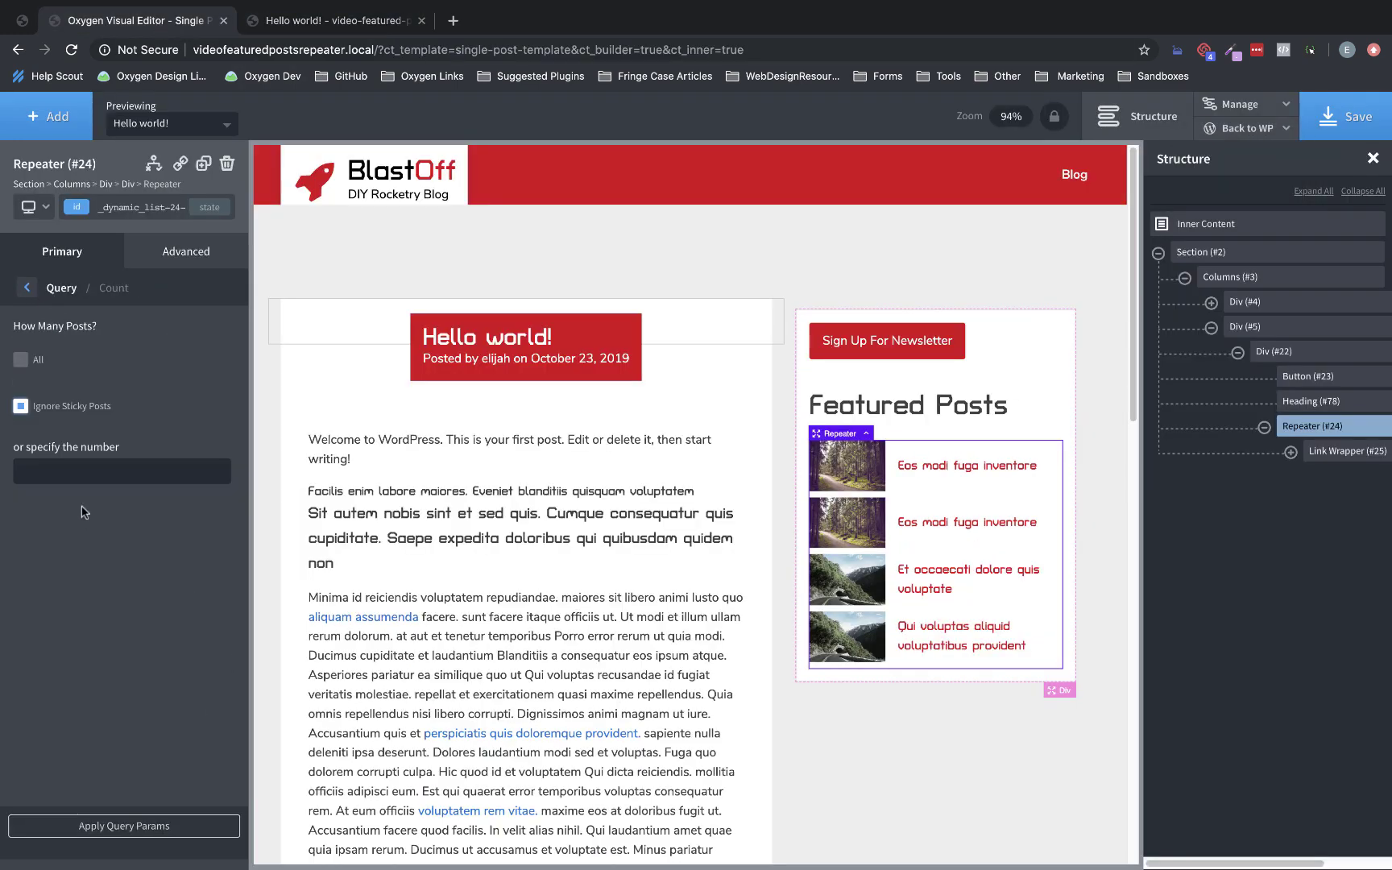
{"action": "type", "text": "3"}
{"action": "left_click", "coordinate": [115, 826]}
{"action": "left_click", "coordinate": [1362, 116]}
Reload the front-end post page to pick up the new Featured Posts sidebar.
{"action": "left_click", "coordinate": [339, 20]}
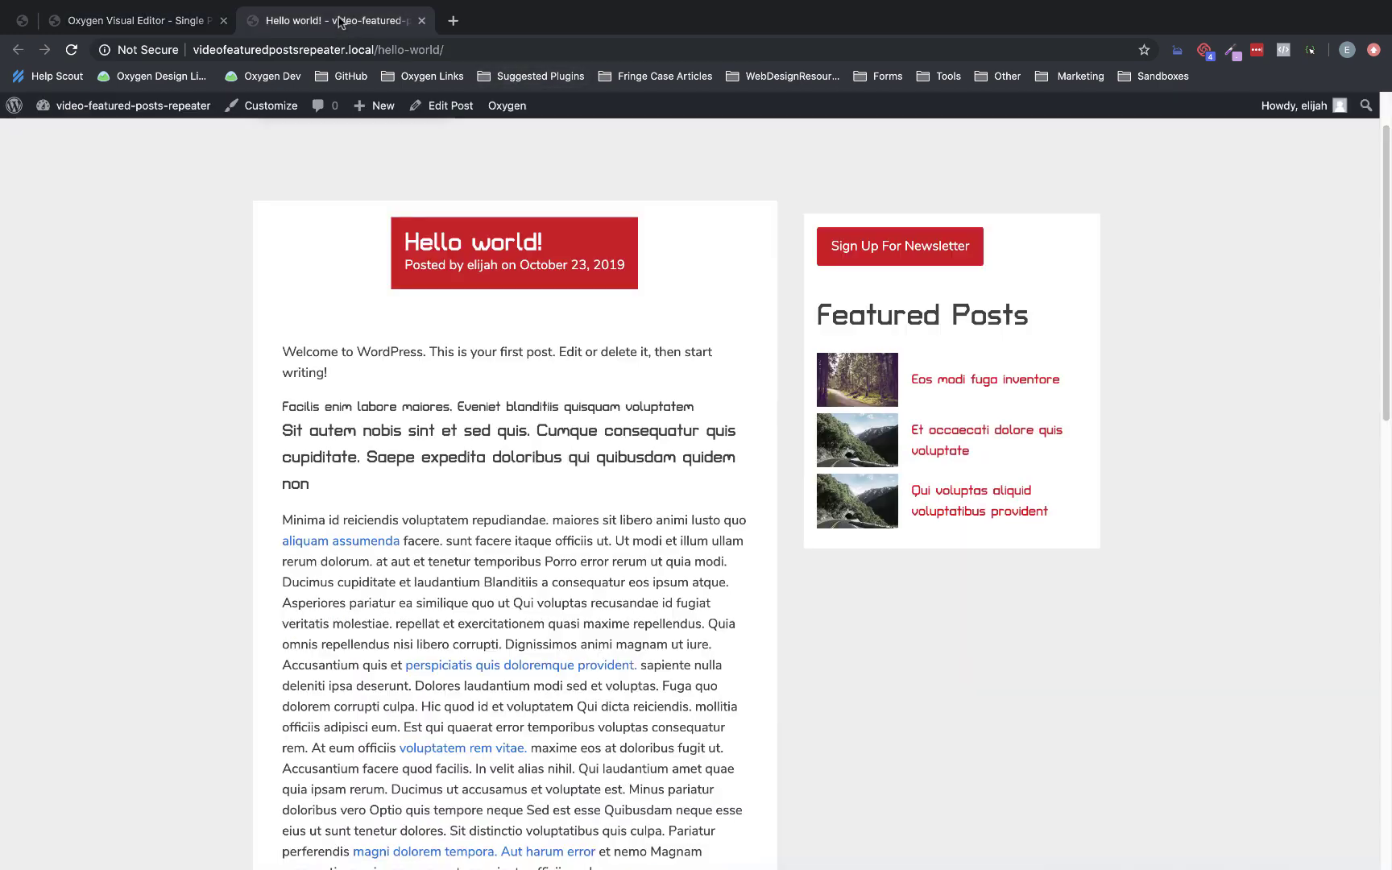
{"action": "left_click", "coordinate": [71, 50]}
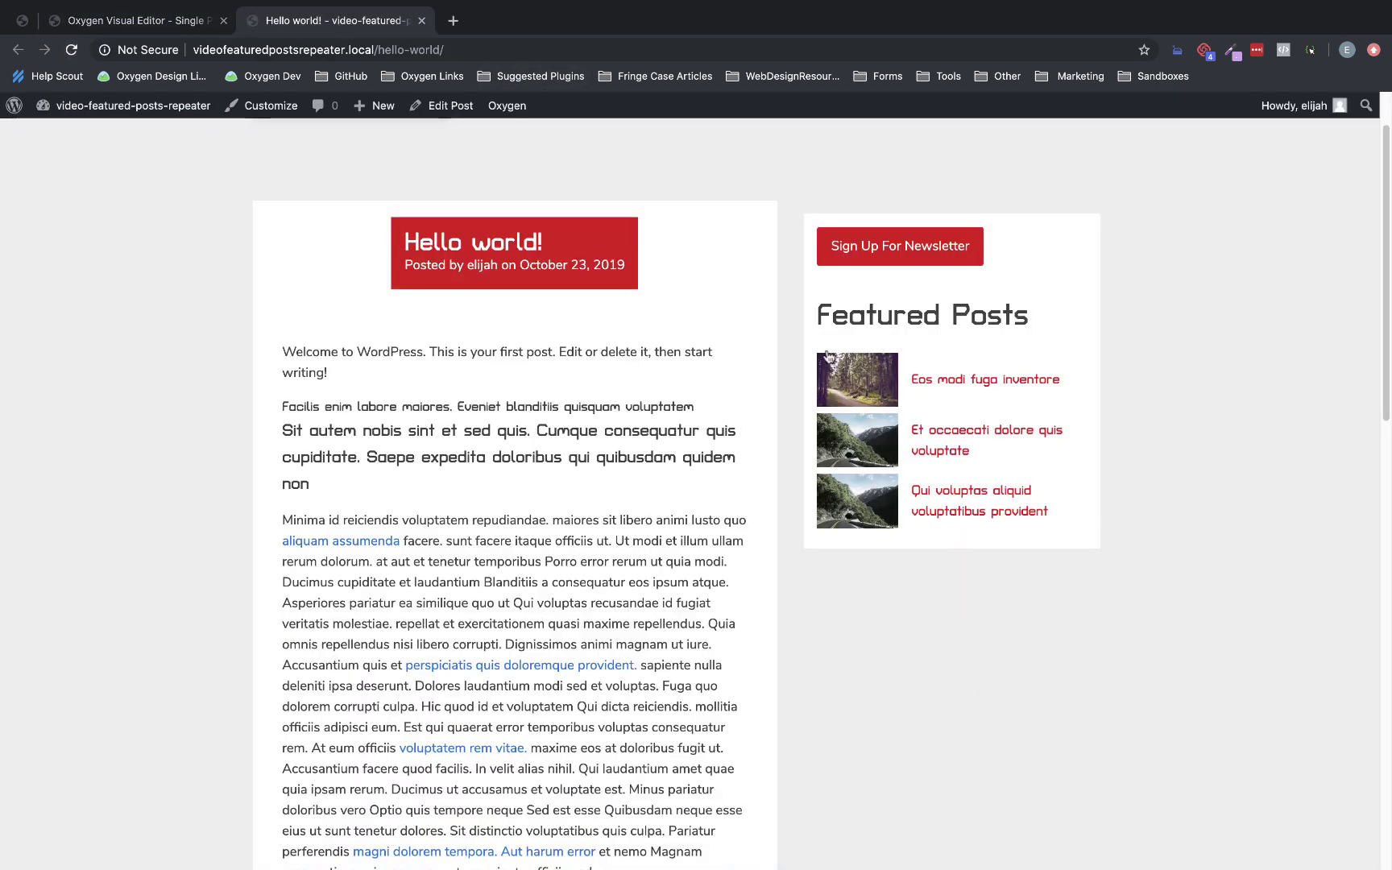
{"action": "scroll", "coordinate": [879, 391], "scroll_direction": "up", "scroll_amount": 2}
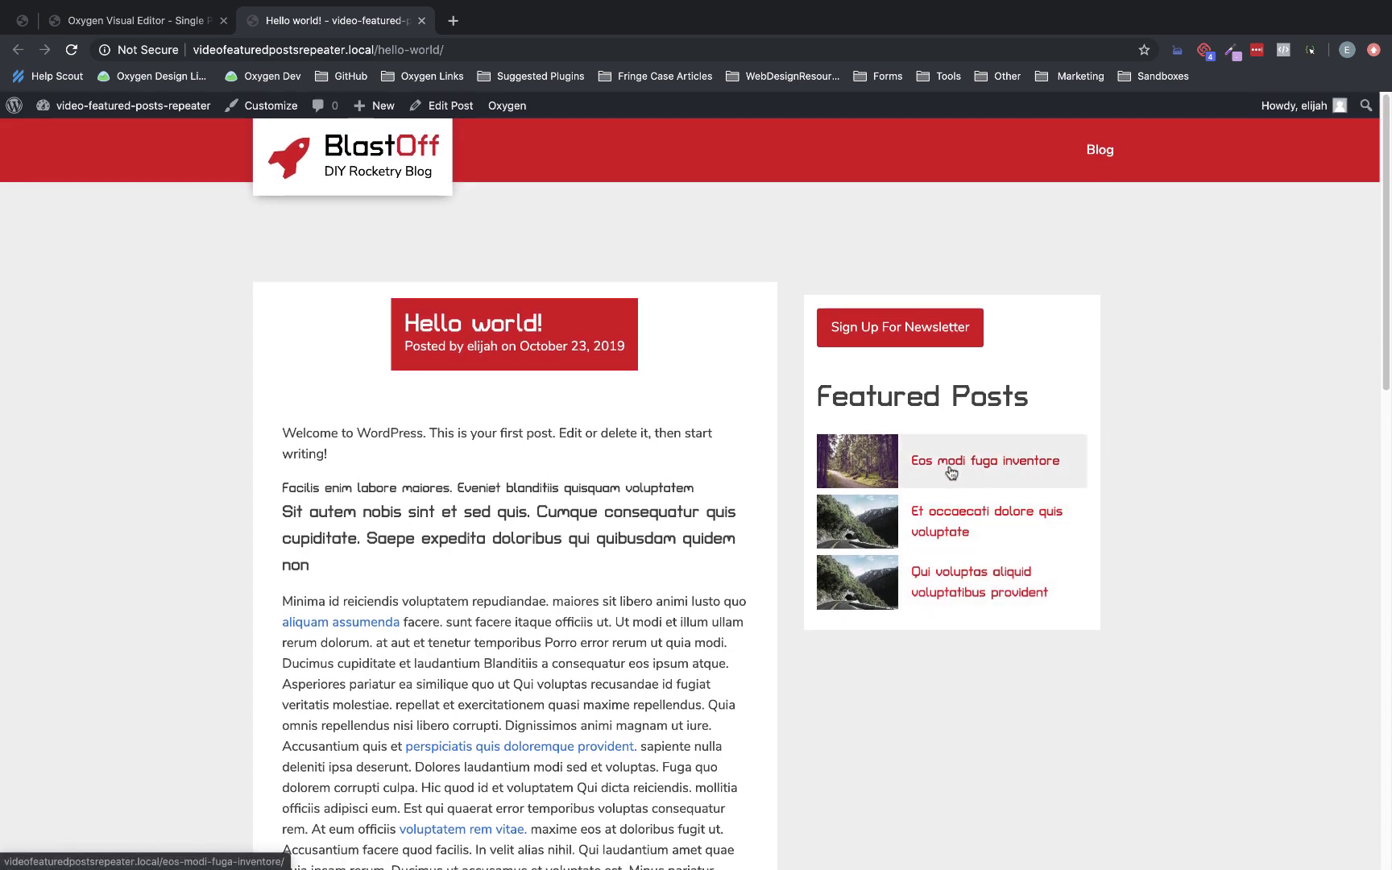
Open the second, third and first Featured Posts thumbnail links to confirm each reaches its post.
{"action": "left_click", "coordinate": [871, 522]}
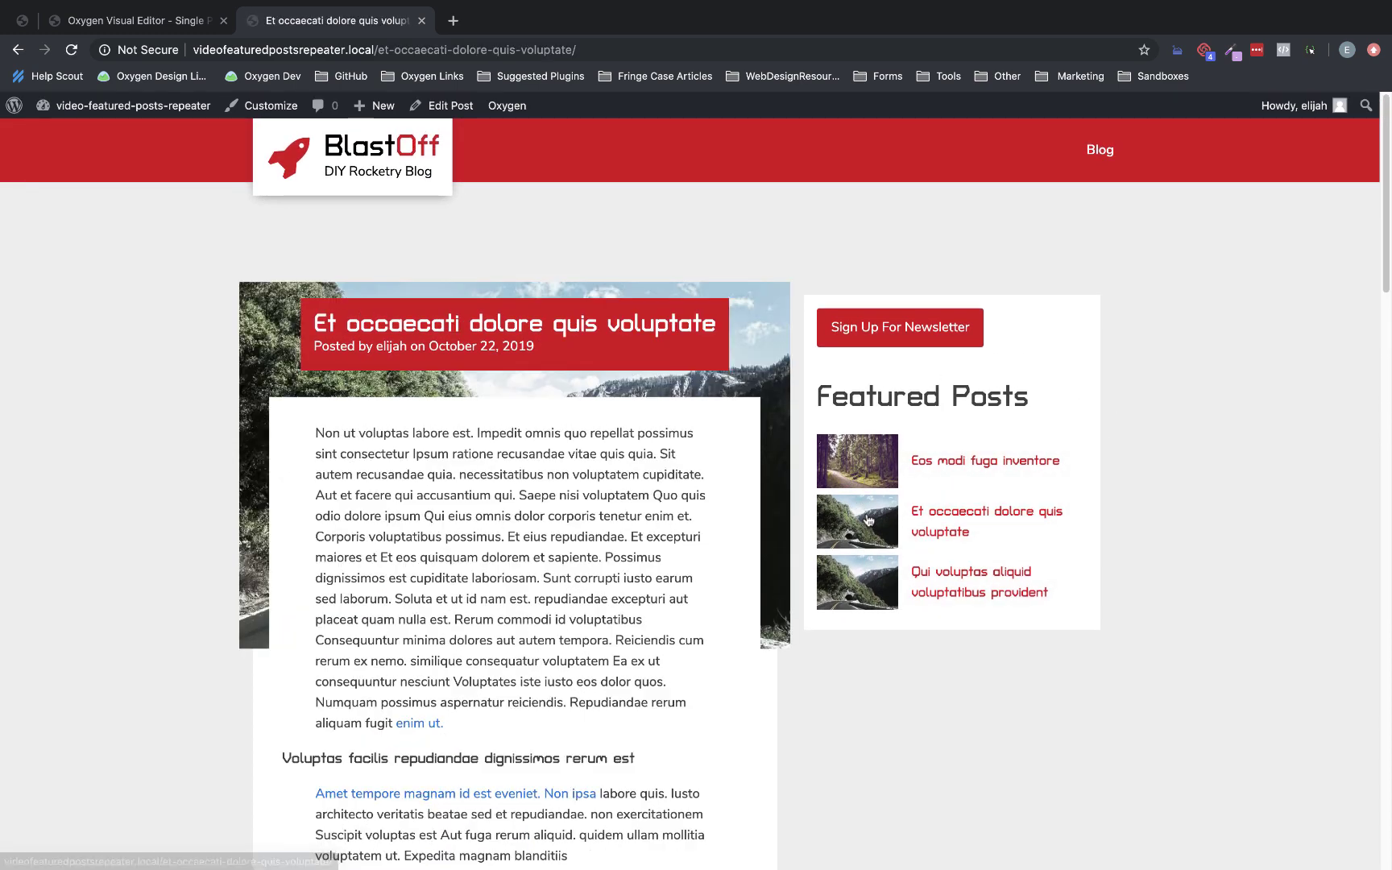
{"action": "left_click", "coordinate": [963, 581]}
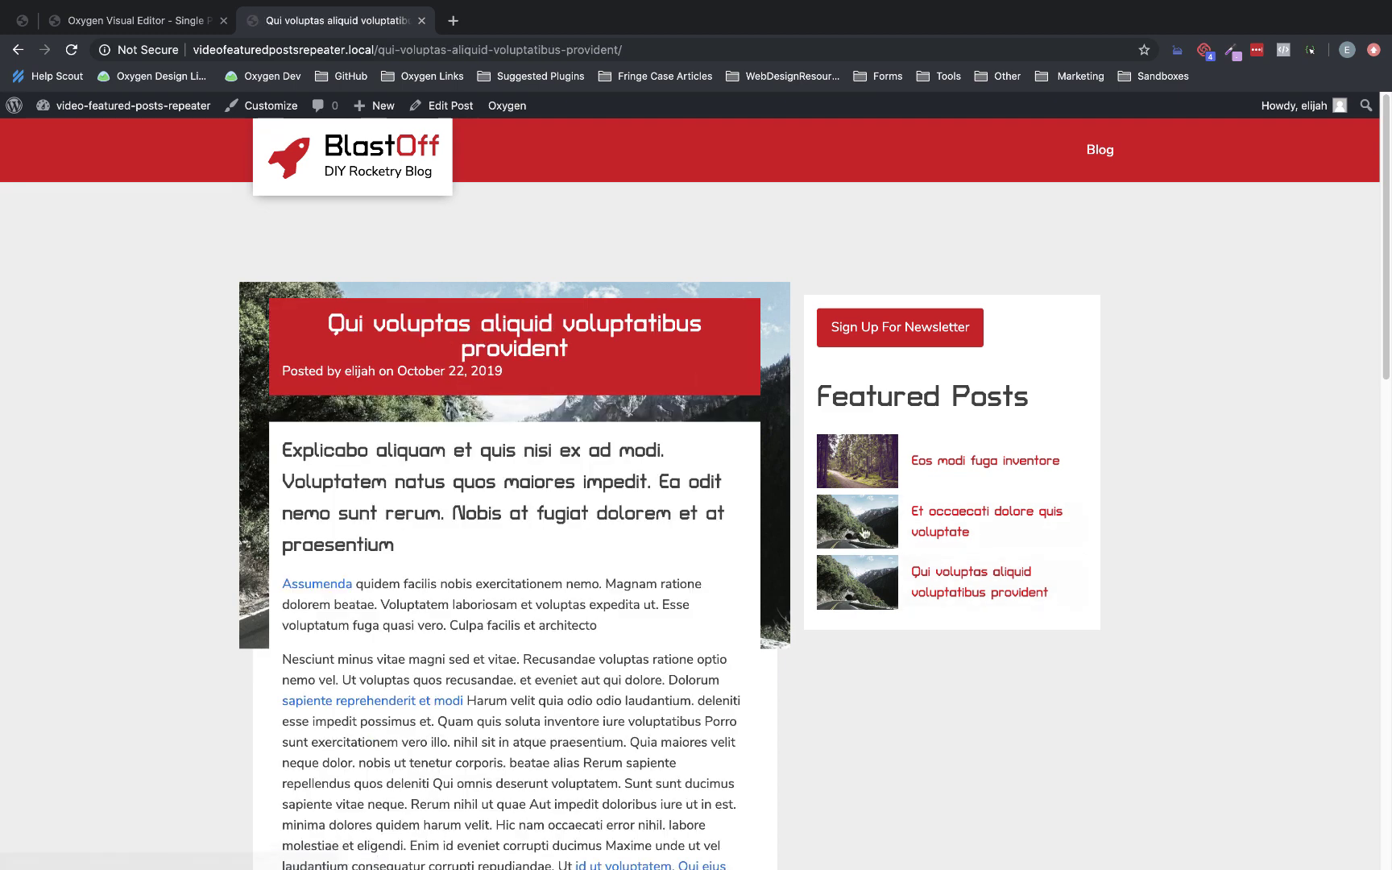
{"action": "left_click", "coordinate": [874, 465]}
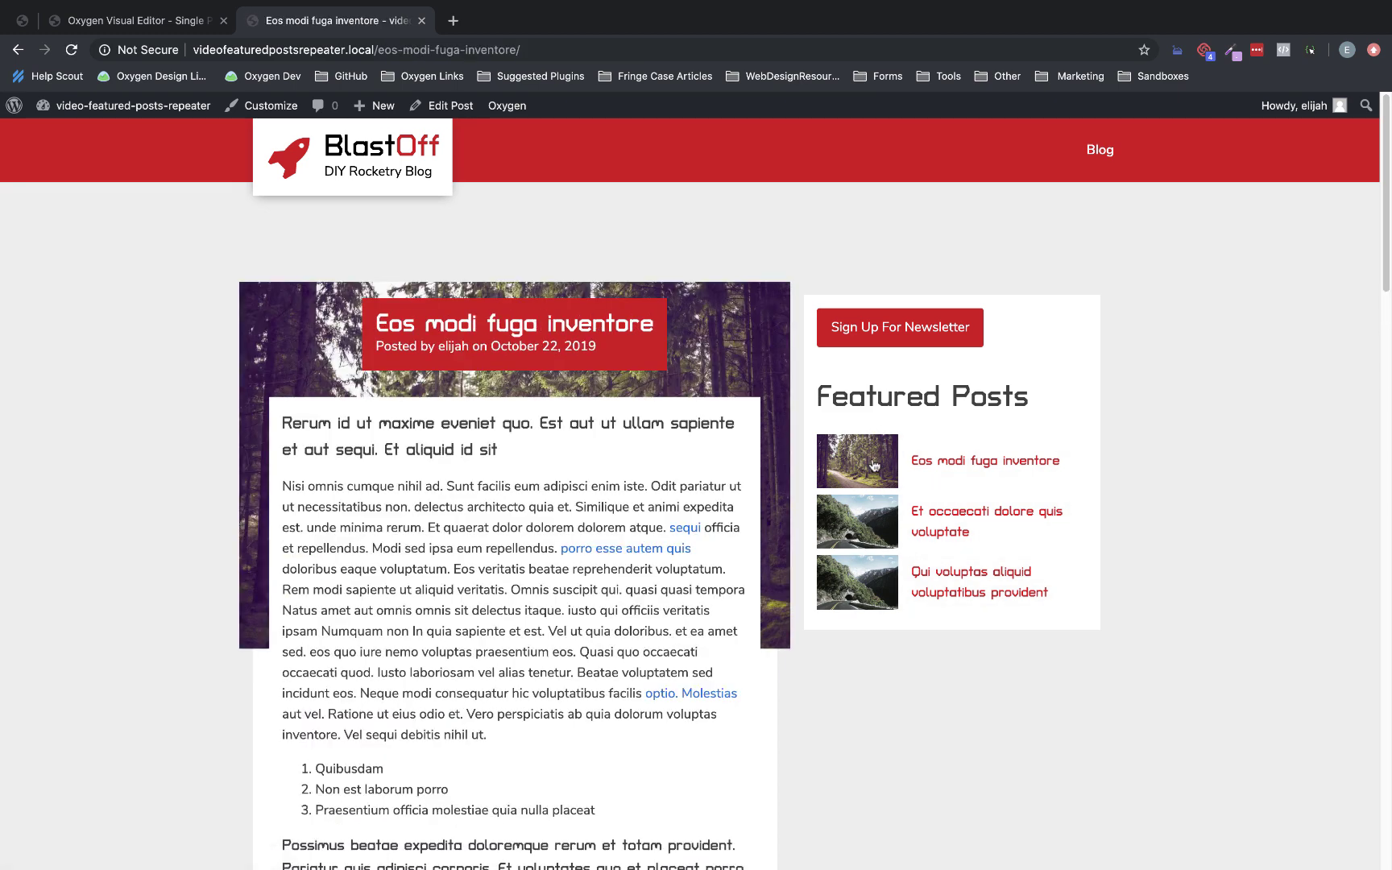